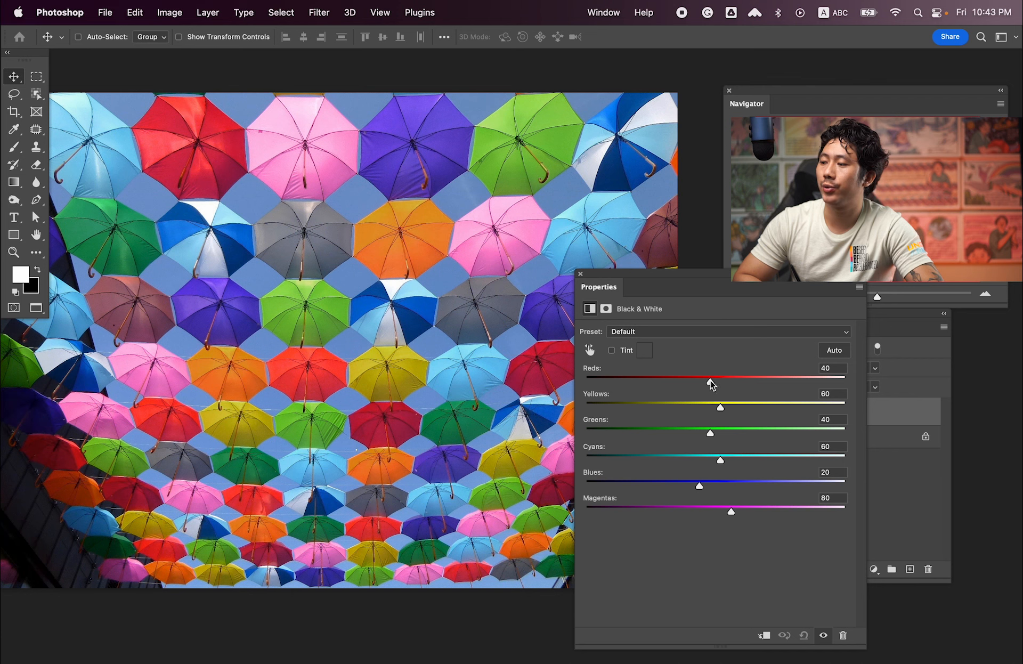
Adjust the umbrella photo's Black & White layer to Yellows 74, Greens 57, Blues 35 and Magentas 39, and close its settings
drag(711, 382, 718, 431)
key(super+z)
drag(700, 485, 710, 510)
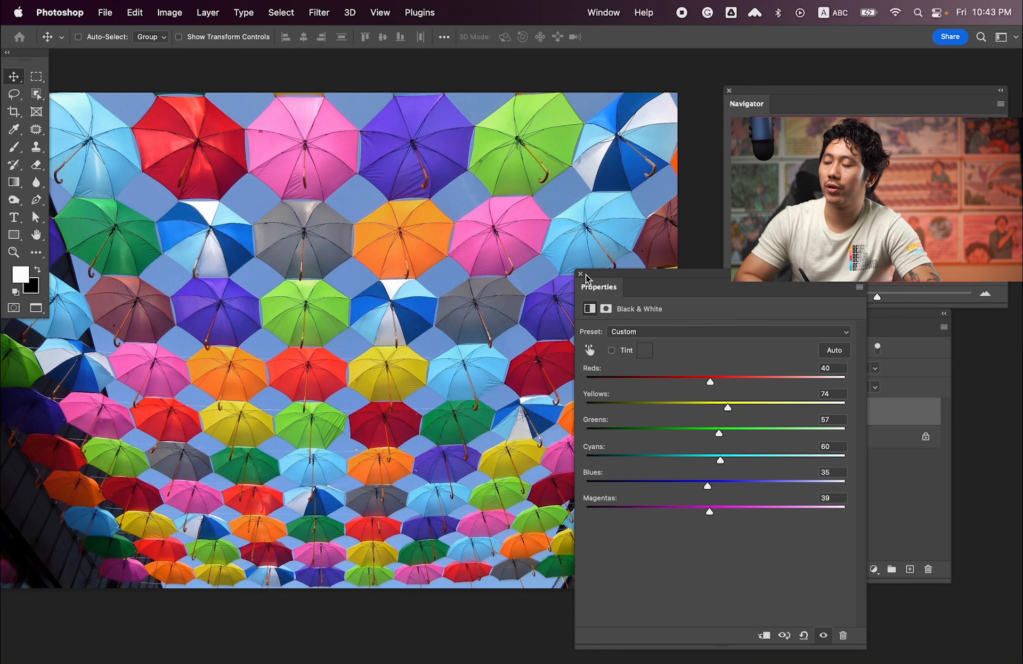
drag(631, 279, 606, 278)
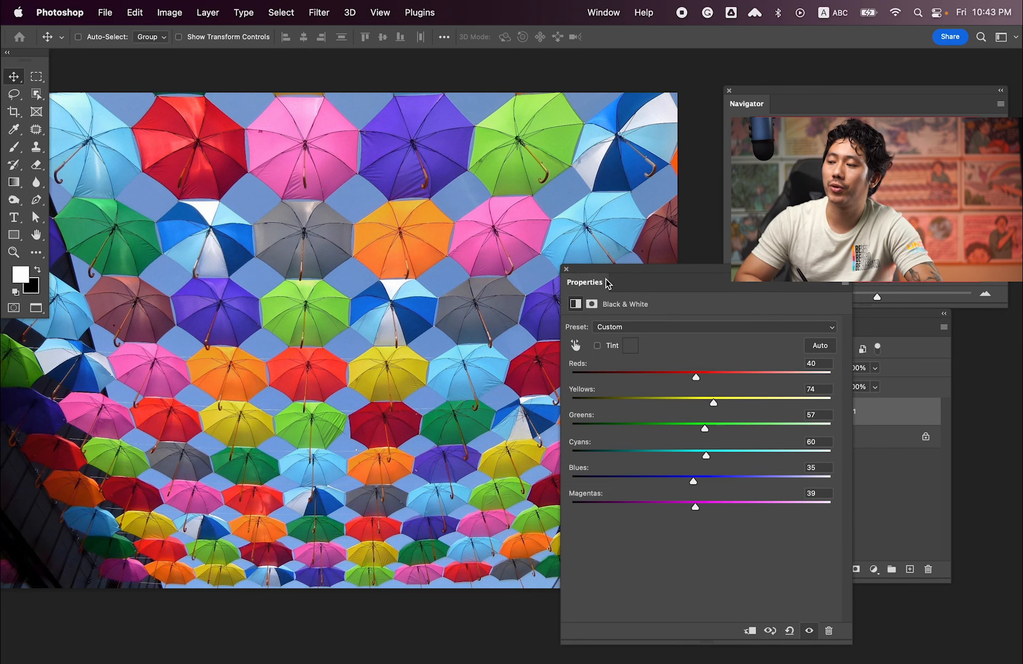
click(567, 269)
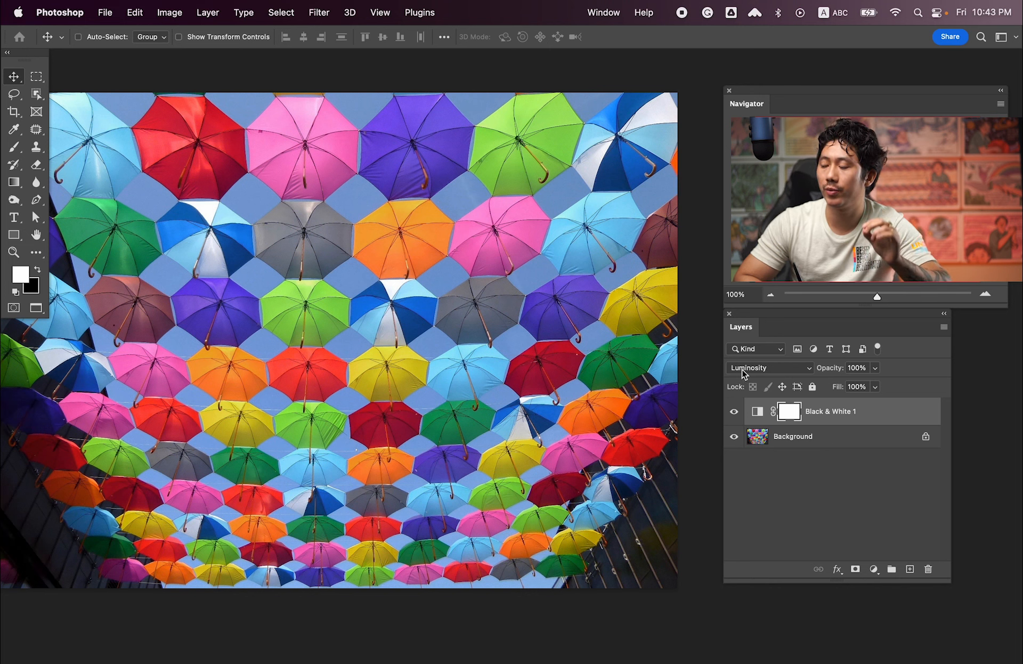
Briefly reopen the Black & White adjustment's settings, dismiss them, and close the umbrella photo
double_click(757, 412)
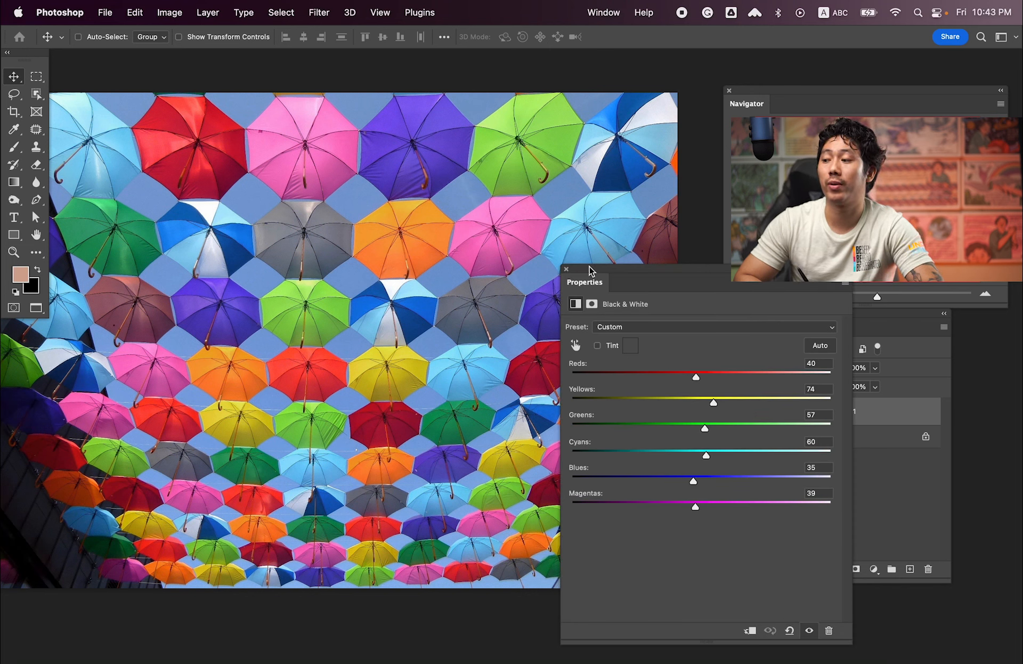
click(567, 269)
key(super+w)
click(507, 268)
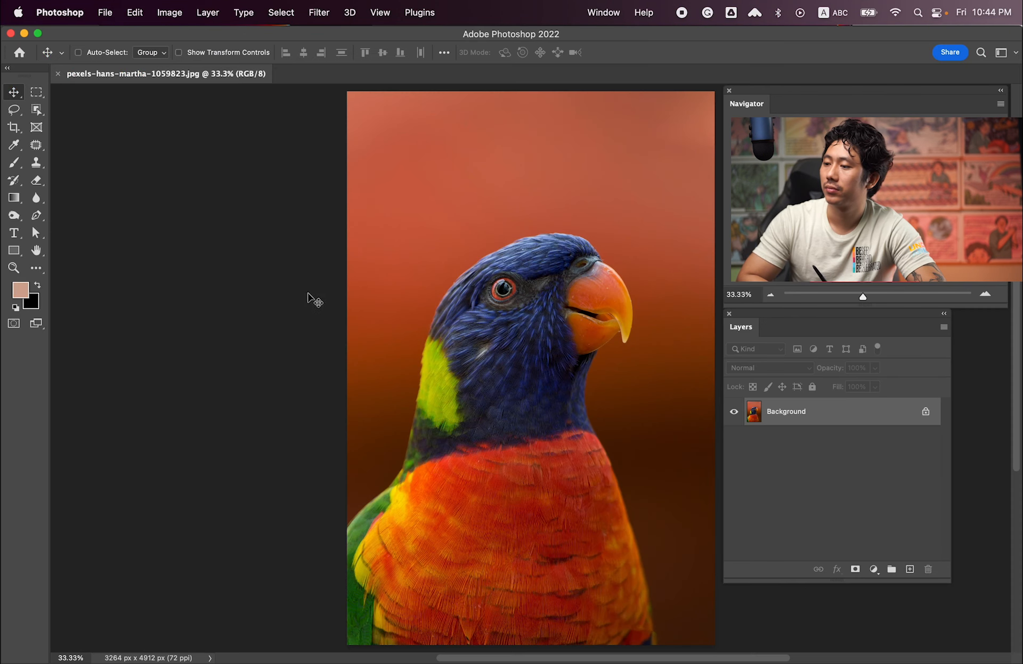
Add a Black & White adjustment layer above the parrot photo and set its blend mode to Luminosity
drag(498, 330, 352, 312)
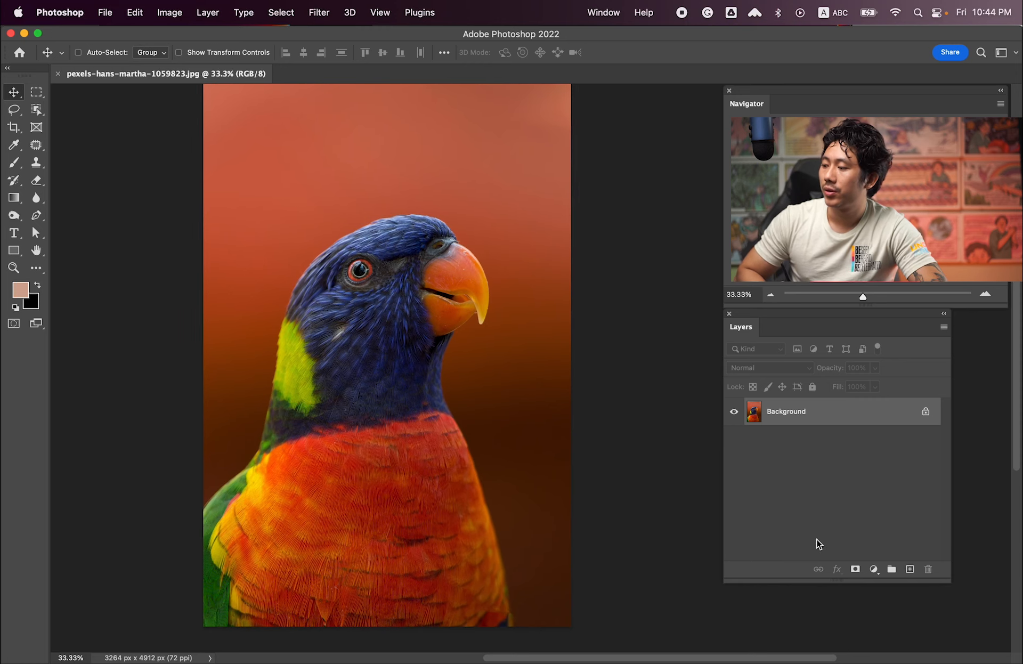
click(874, 569)
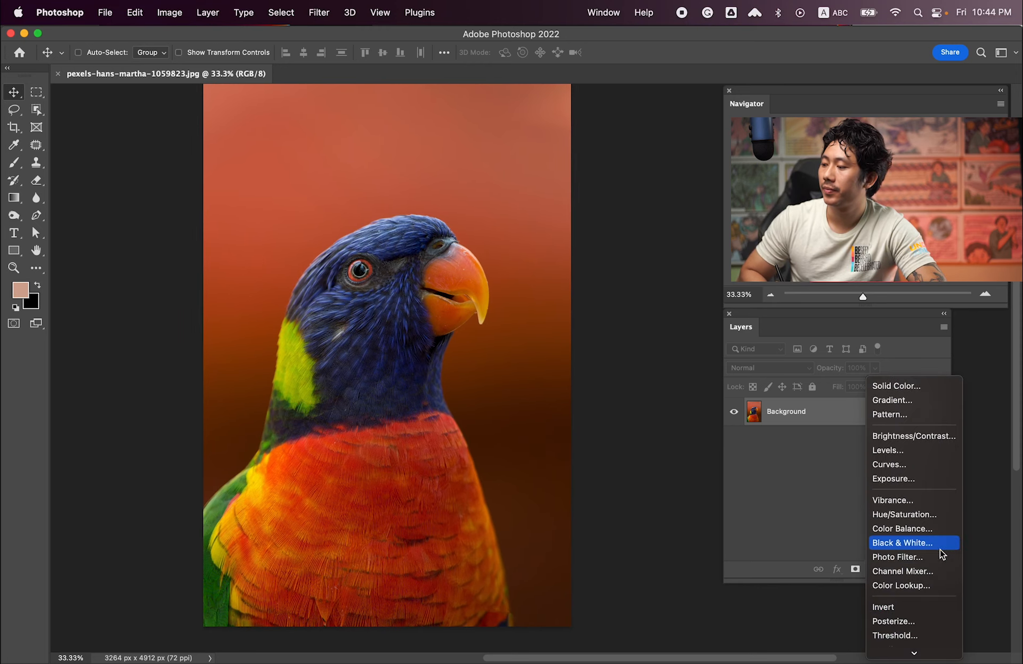
click(927, 543)
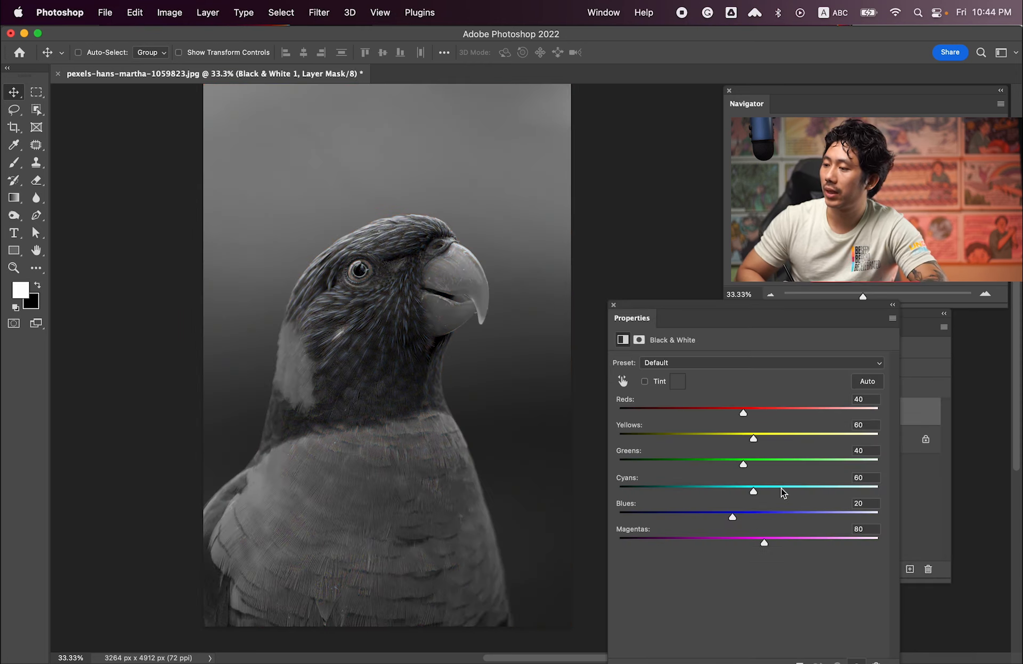
drag(632, 308, 512, 301)
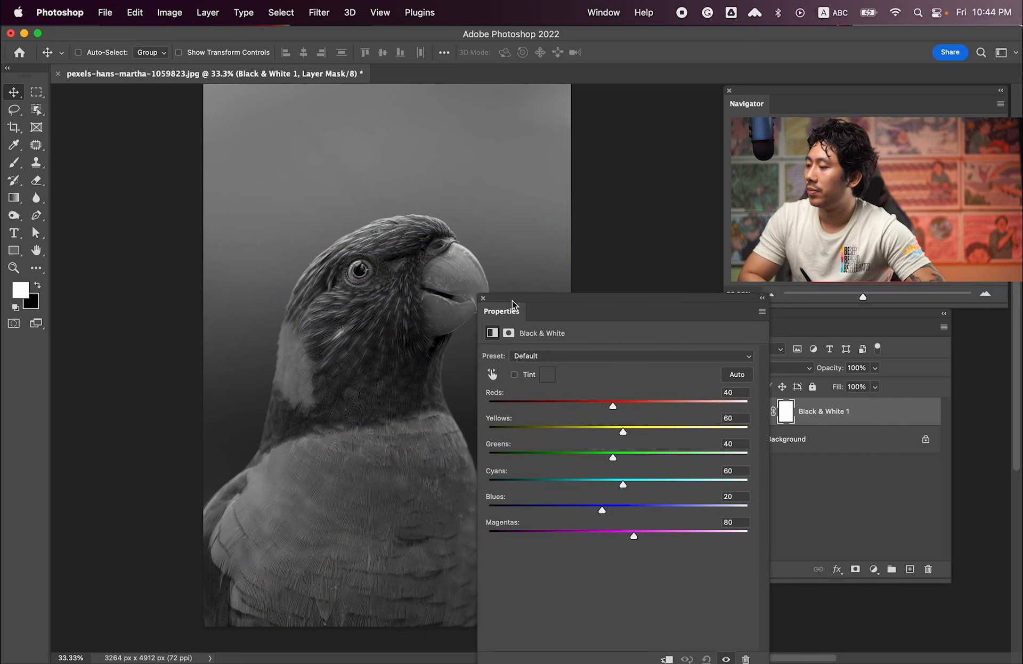
click(781, 371)
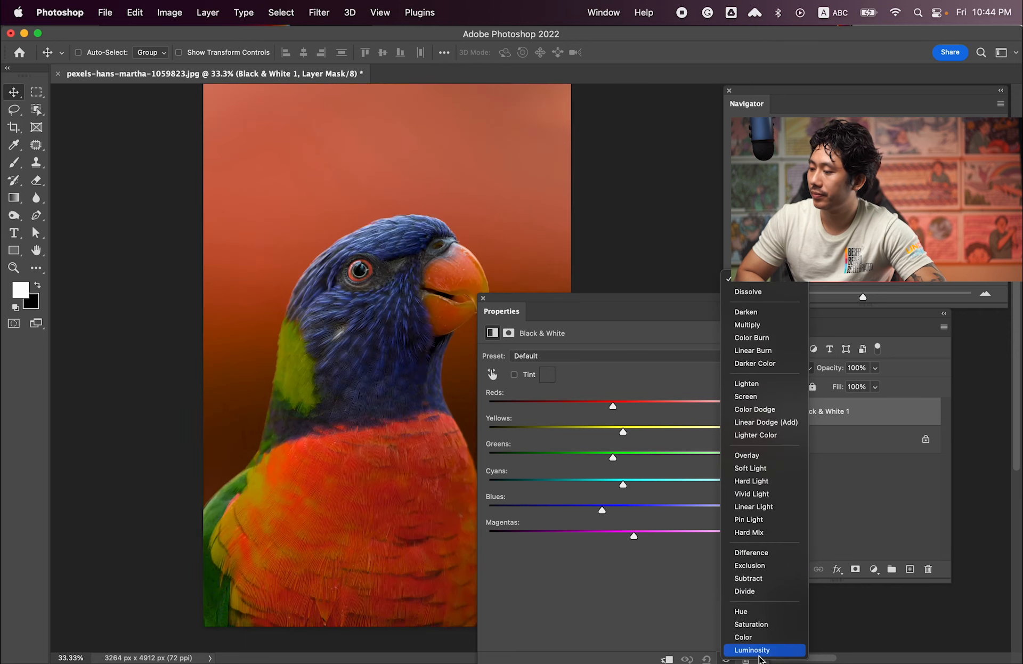
click(753, 649)
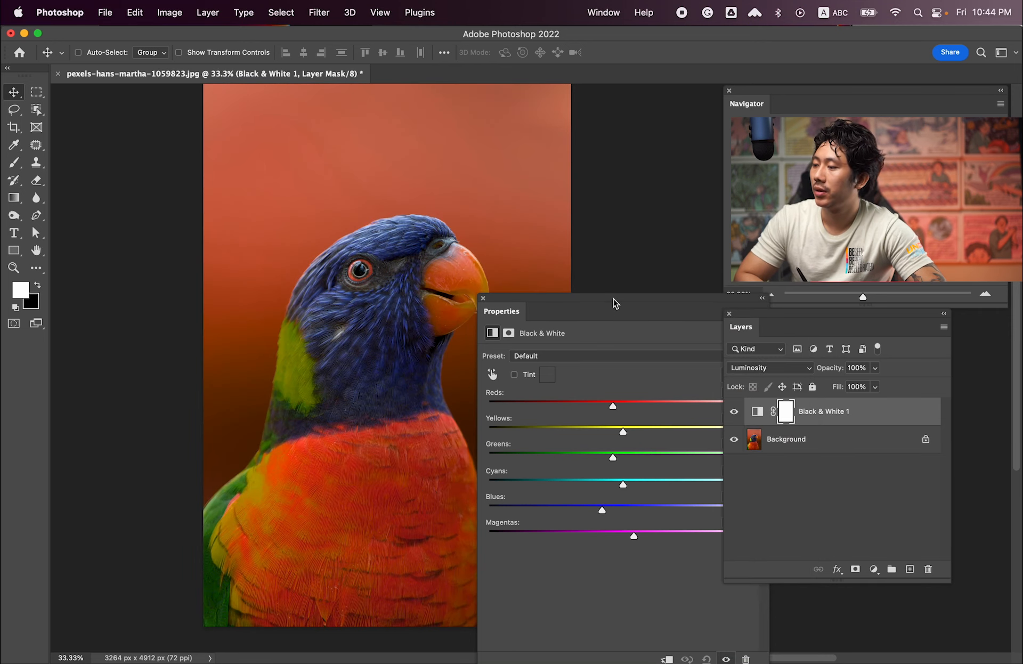
Set the Black & White adjustment's Blues to 110 to brighten the parrot's head, and adjust the Reds and Greens
drag(616, 302, 646, 301)
drag(634, 511, 680, 516)
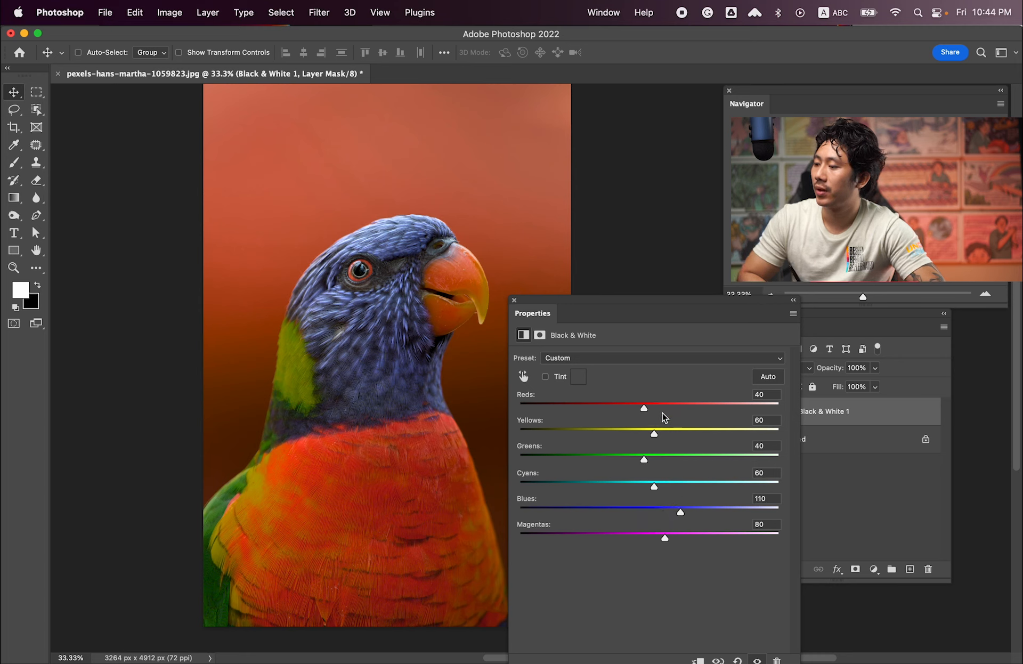
mouse_move(644, 409)
mouse_down()
mouse_move(616, 404)
mouse_move(671, 414)
mouse_move(645, 412)
mouse_up()
mouse_move(644, 458)
mouse_down()
mouse_move(616, 457)
mouse_move(676, 459)
mouse_move(606, 454)
mouse_move(635, 453)
mouse_up()
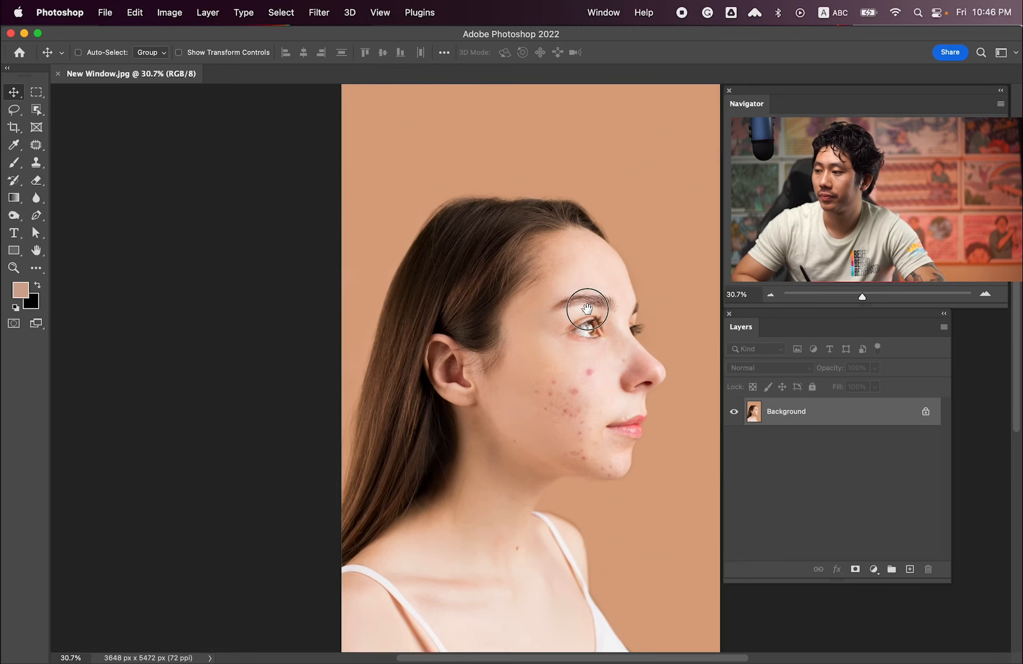
Create a second window for New Window.jpg and compare the full portrait with the cheek close-up
scroll(519, 356, up, 5)
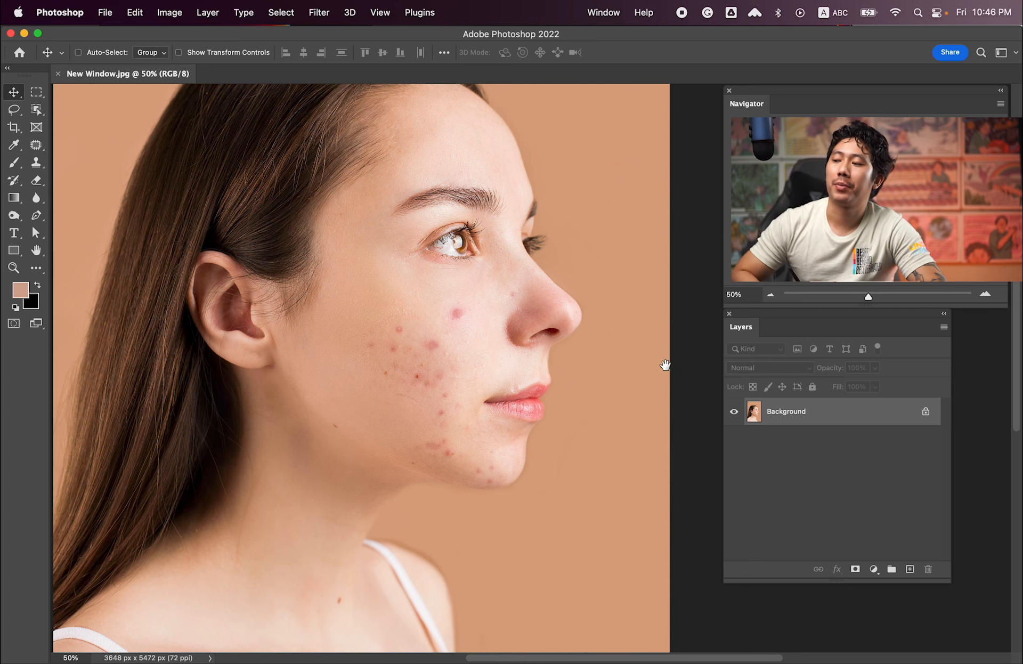
scroll(468, 367, up, 5)
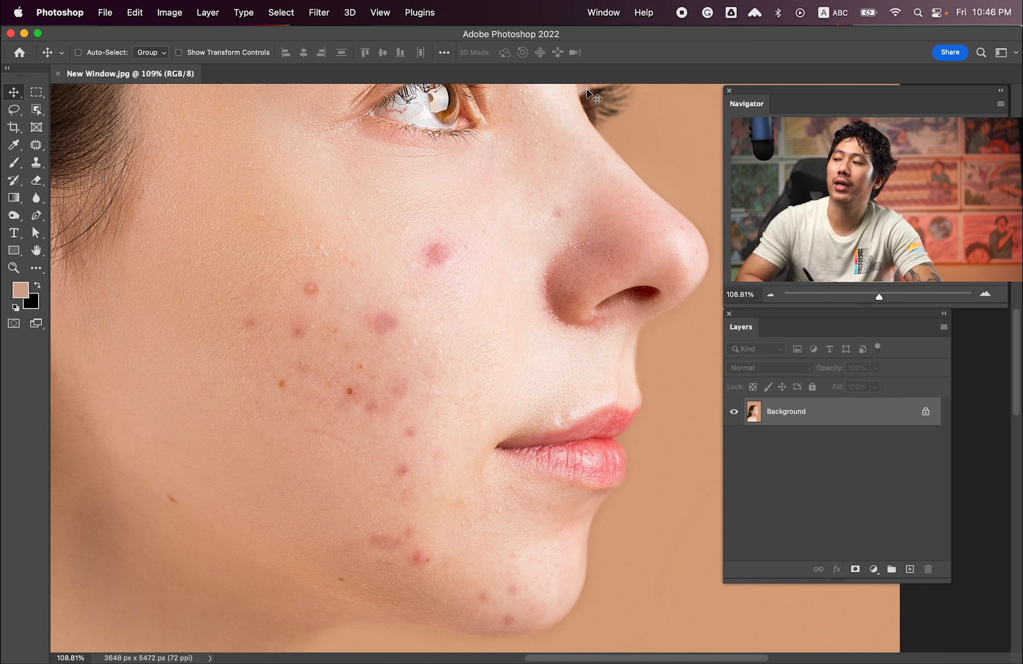
click(601, 15)
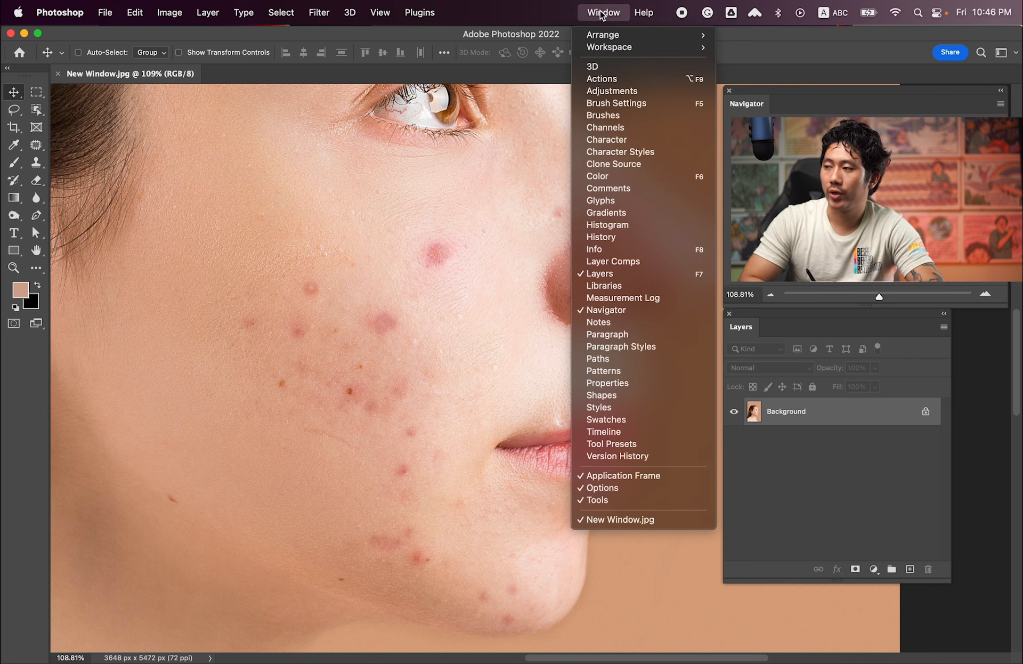
mouse_move(601, 37)
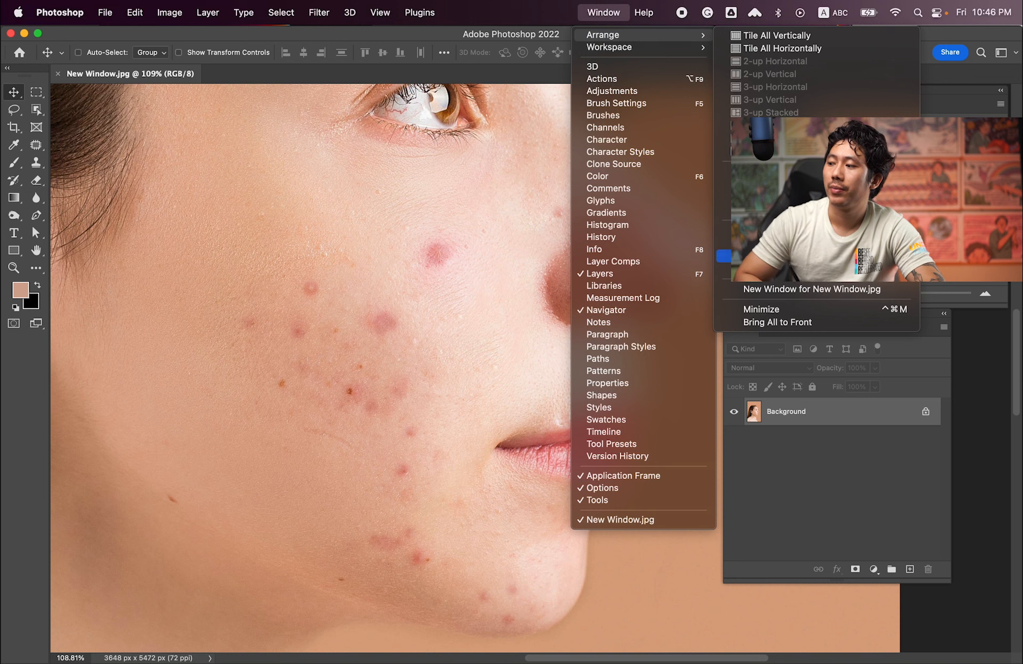
click(812, 292)
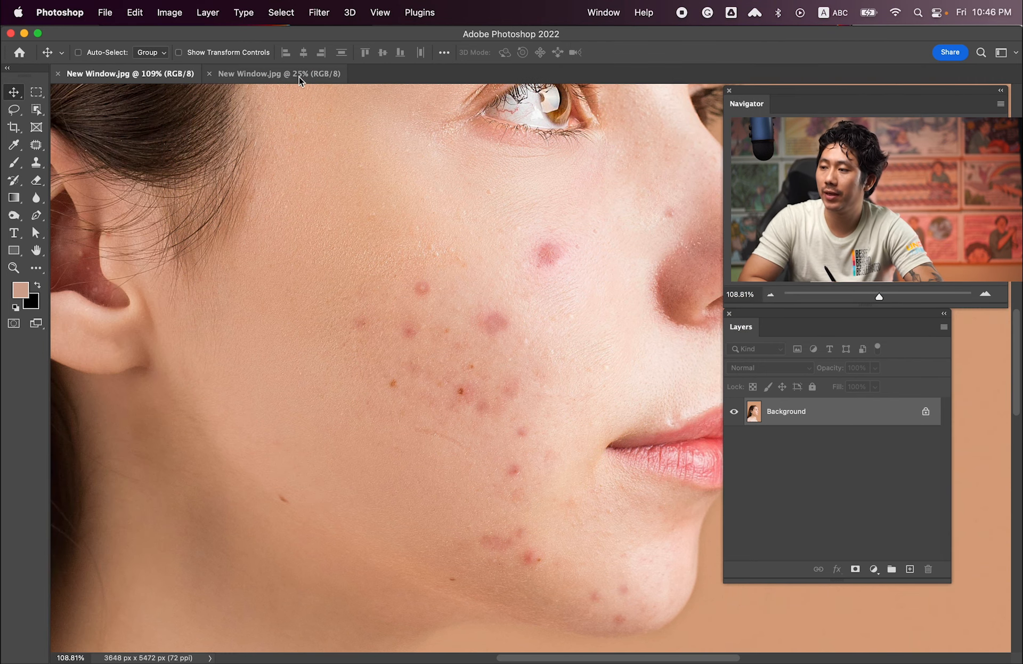
click(292, 74)
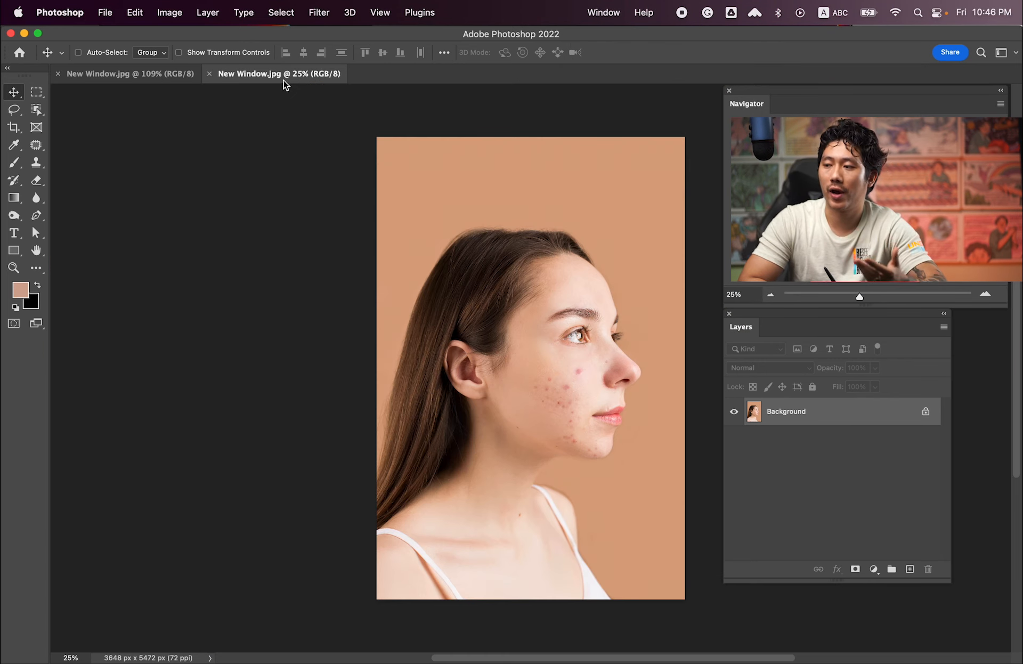
click(163, 80)
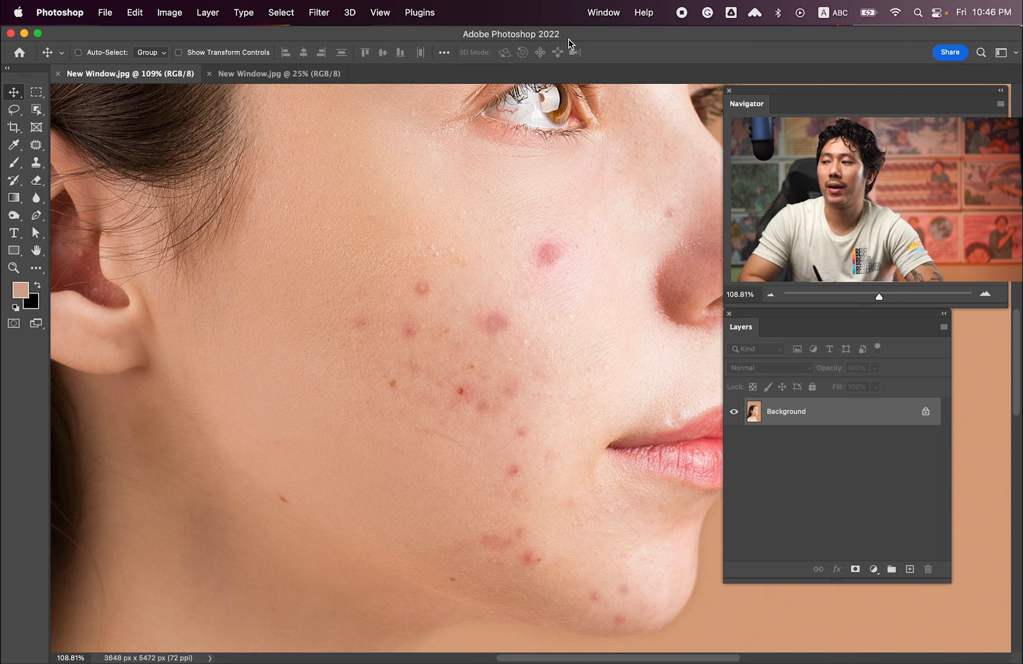
Arrange the two portrait windows side by side with the 2-up Vertical layout
click(598, 15)
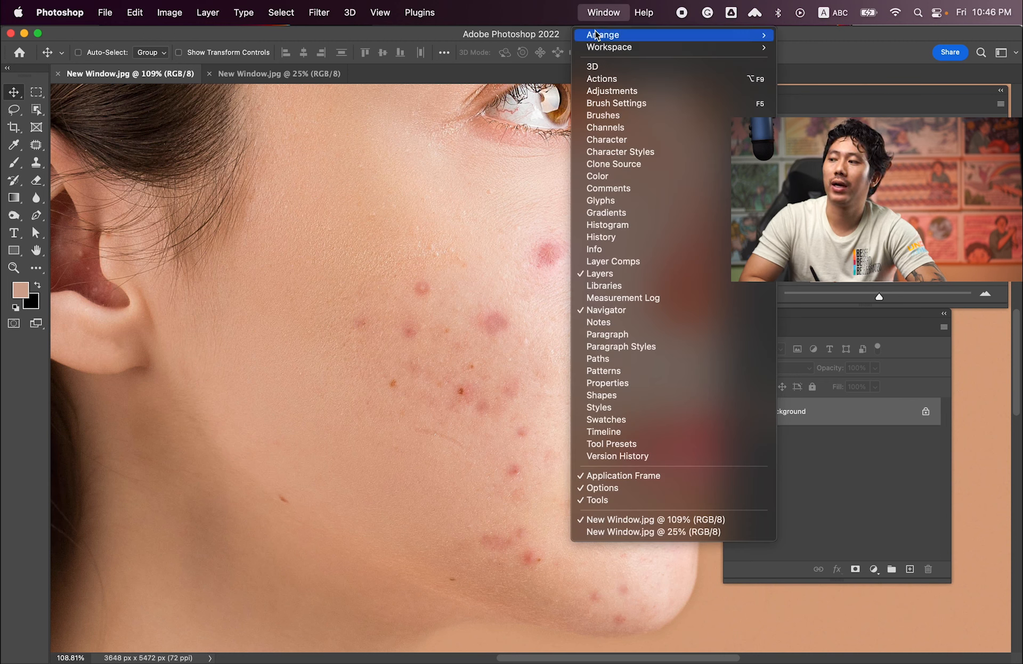
mouse_move(741, 35)
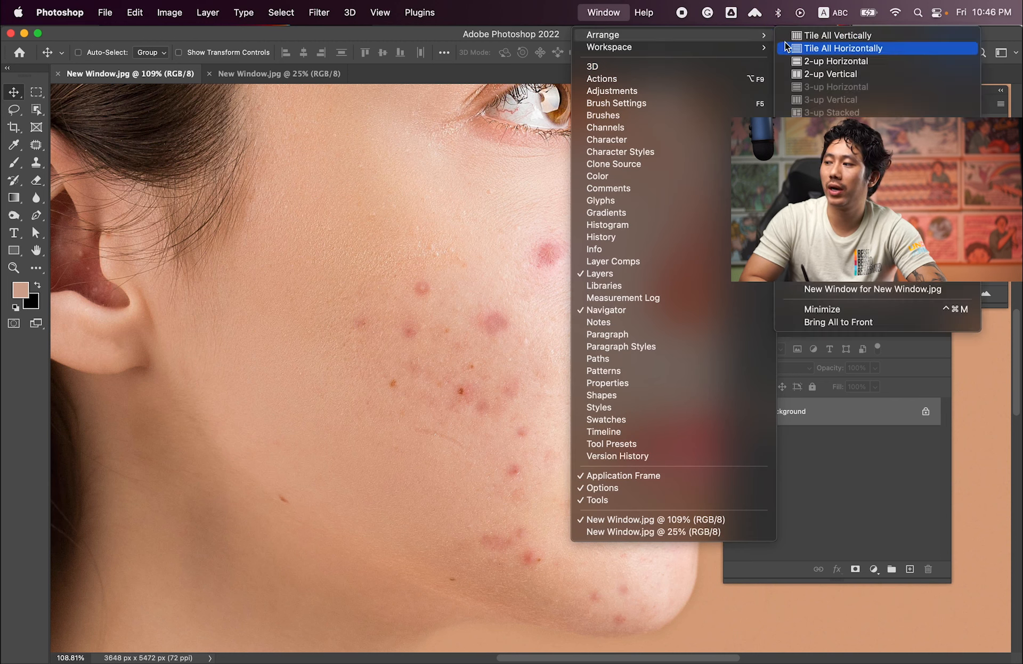
click(810, 75)
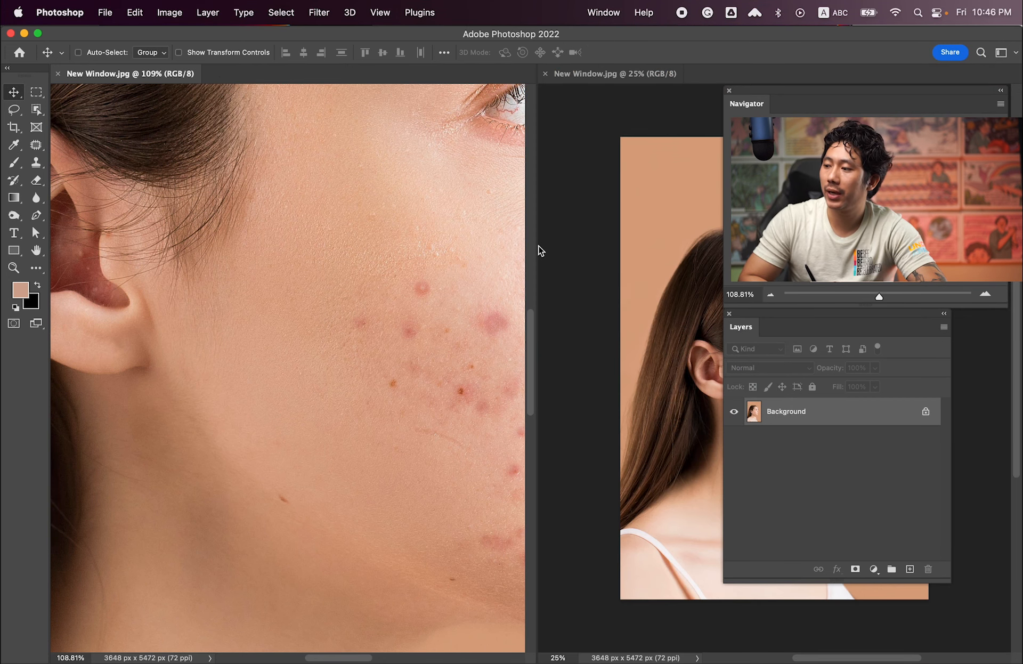
Narrow the close-up window and reposition both views to show the whole portrait and the blemished cheek
drag(537, 248, 388, 234)
click(554, 265)
drag(692, 293, 557, 285)
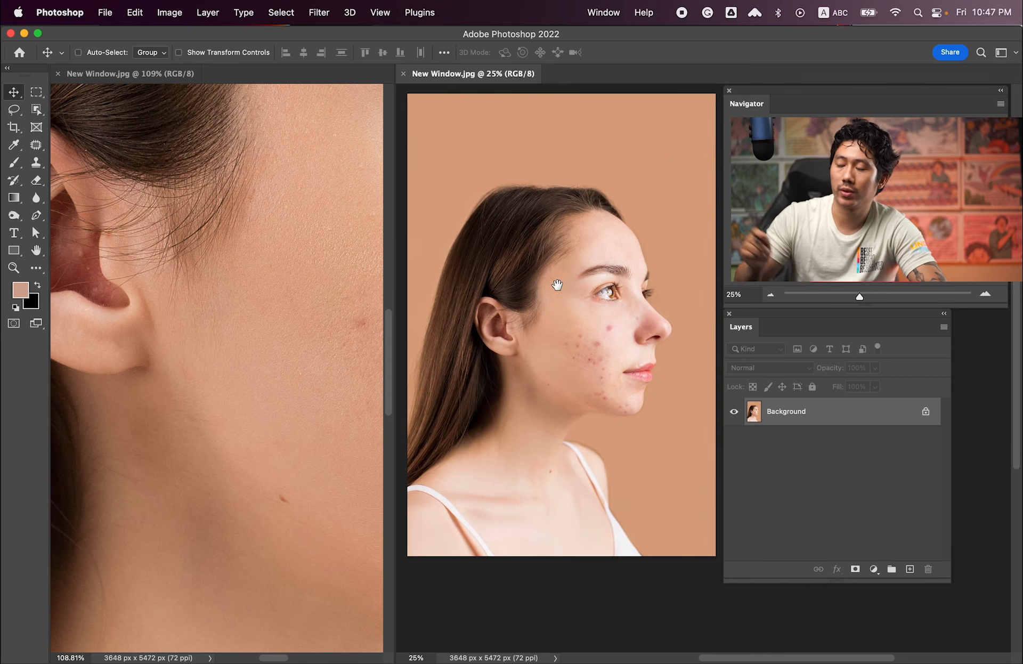
click(354, 294)
drag(348, 291, 222, 258)
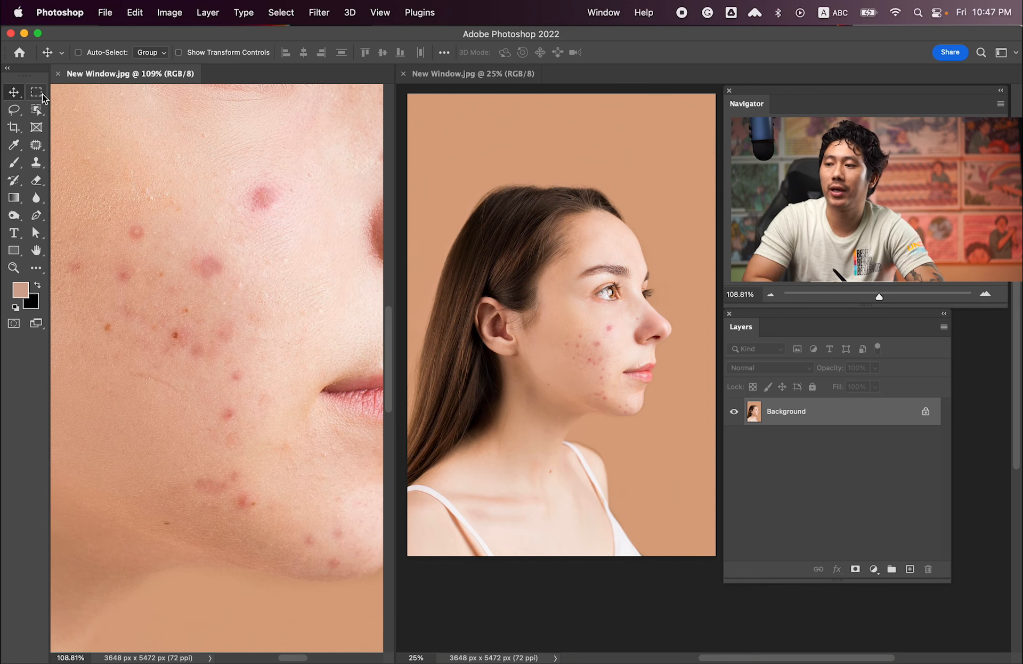
Enlarge the Spot Healing Brush to size 175 and remove the blemishes on the upper and outer cheek in the close-up
drag(34, 145, 76, 149)
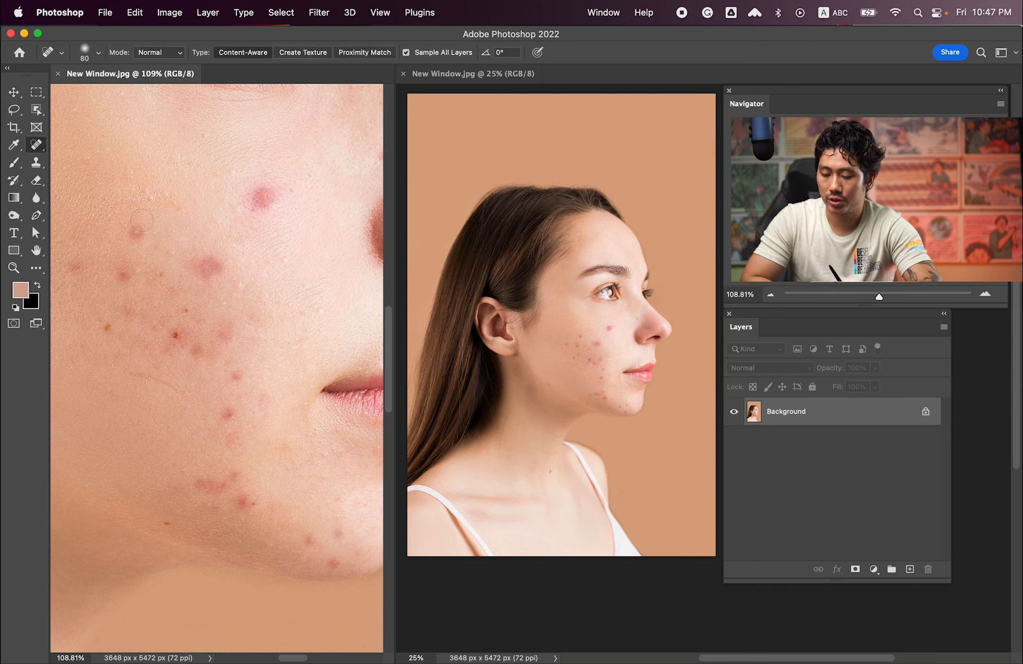
key(bracketright)
key(bracketright)
key(bracketright)
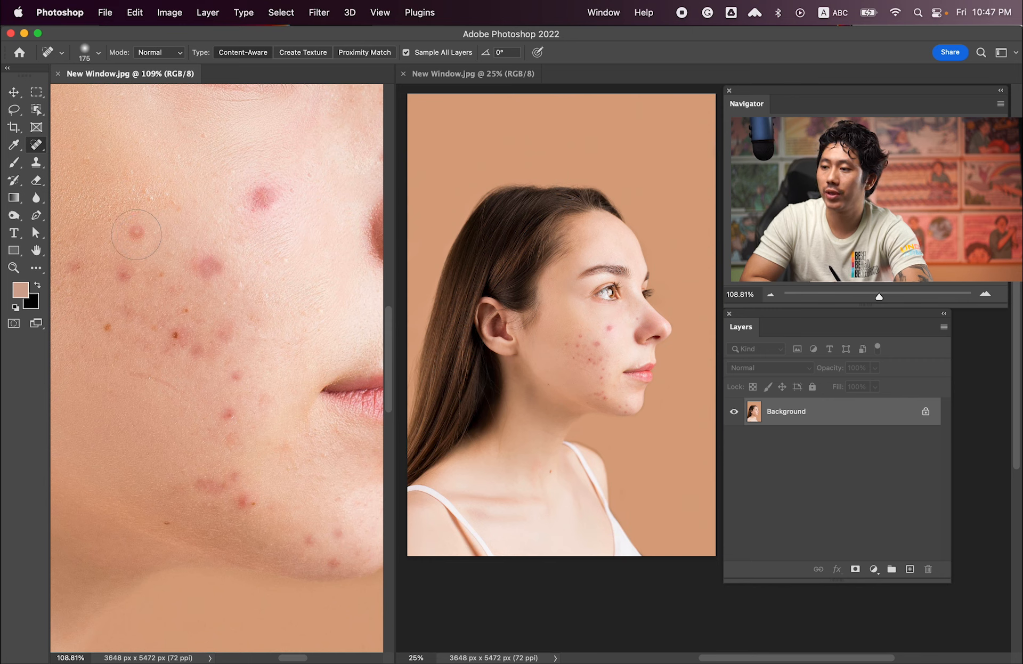
drag(138, 231, 141, 232)
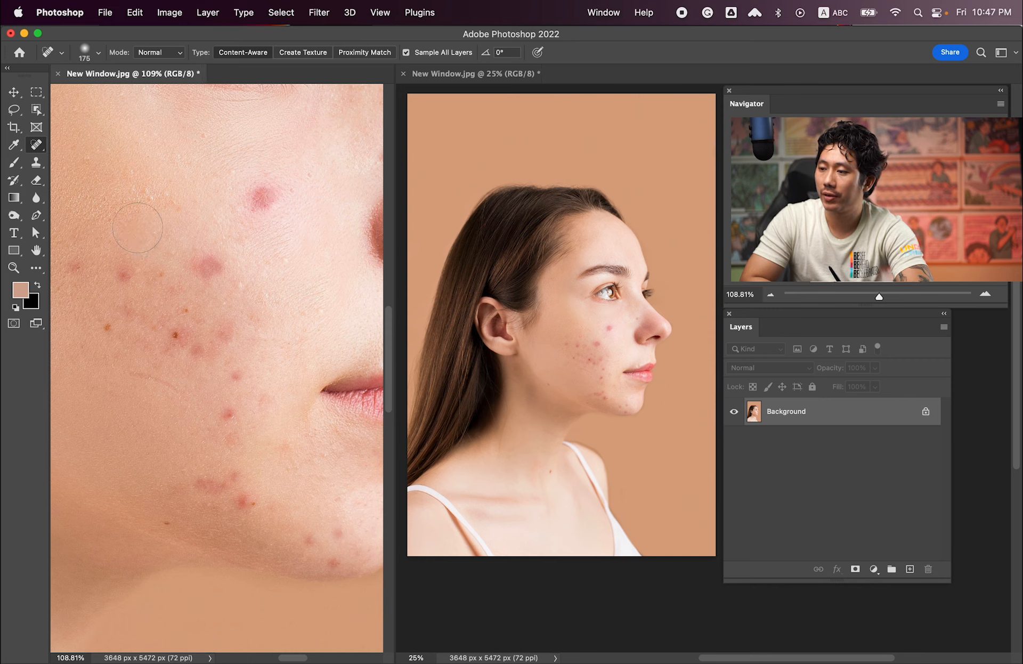
drag(213, 258, 210, 252)
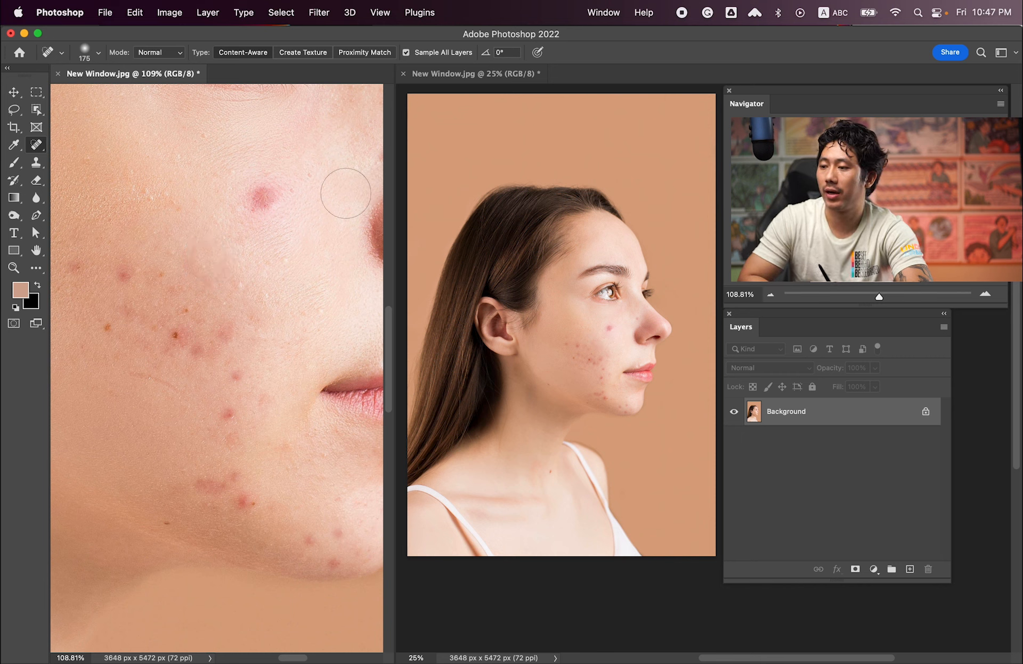
drag(130, 267, 74, 267)
drag(241, 289, 241, 289)
click(186, 309)
drag(165, 270, 160, 267)
drag(108, 327, 108, 328)
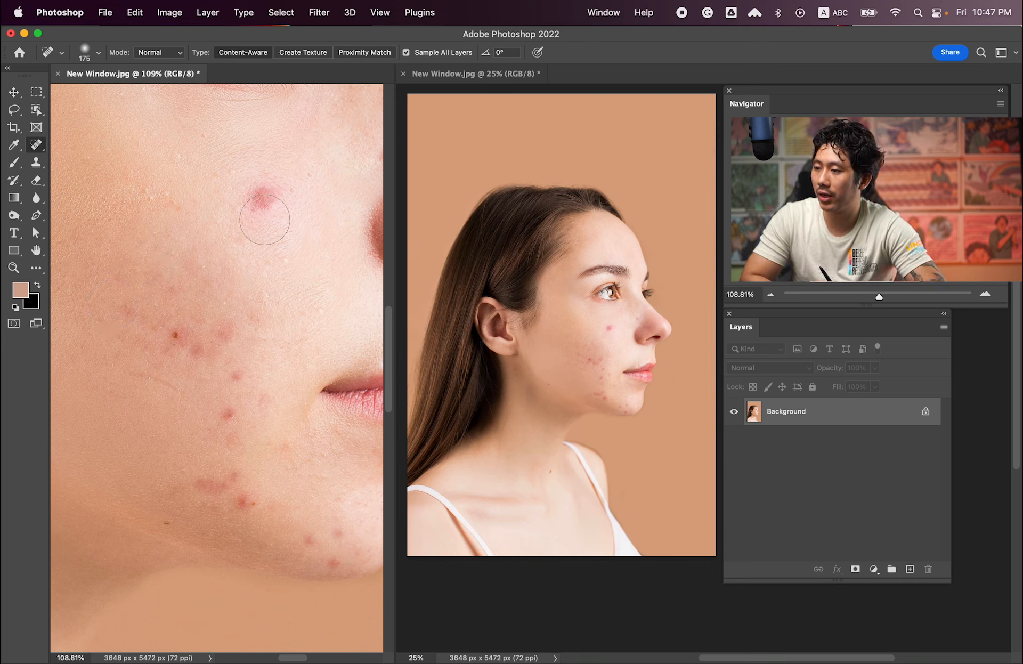
Remove the remaining large spots on the cheek, beside the mouth and along the lower jaw in the close-up with the Spot Healing Brush
drag(264, 202, 264, 197)
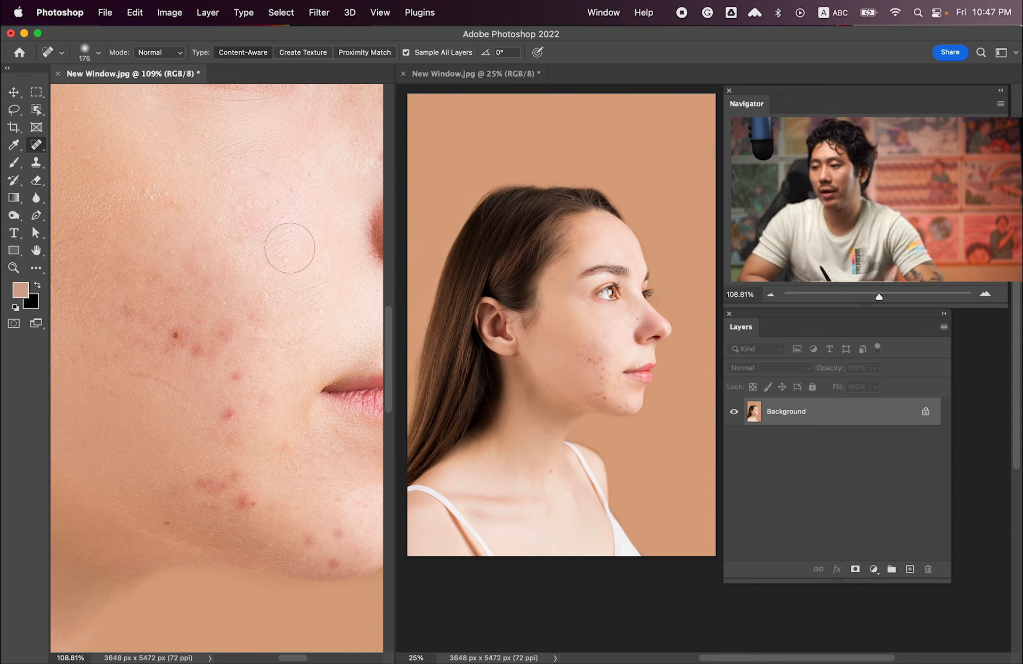
drag(278, 262, 284, 261)
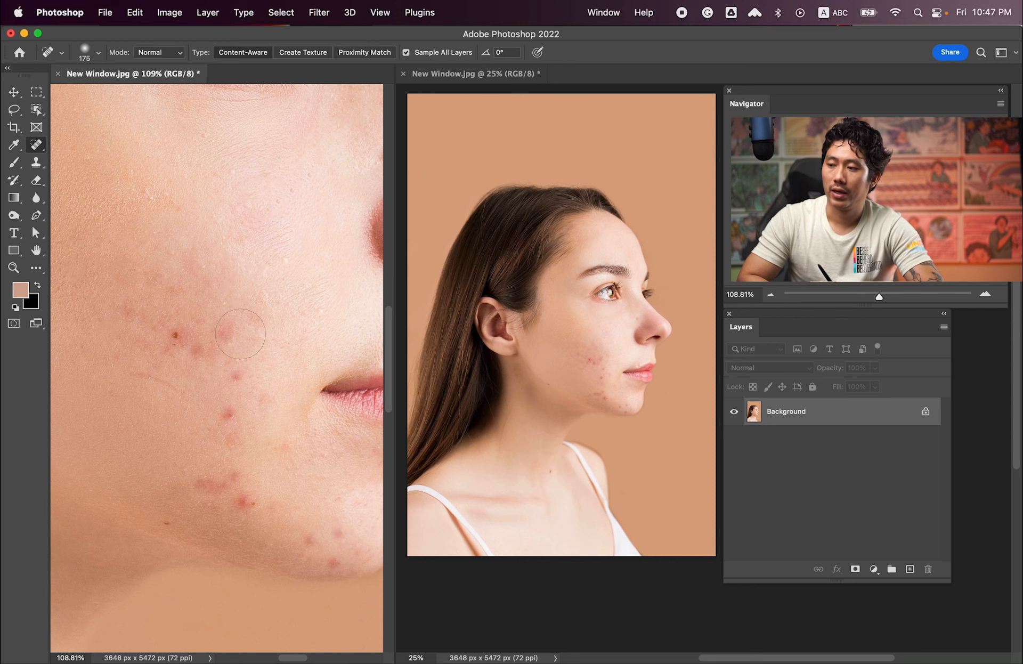
mouse_move(179, 331)
mouse_down()
mouse_move(196, 354)
mouse_move(225, 326)
mouse_up()
drag(235, 376, 233, 368)
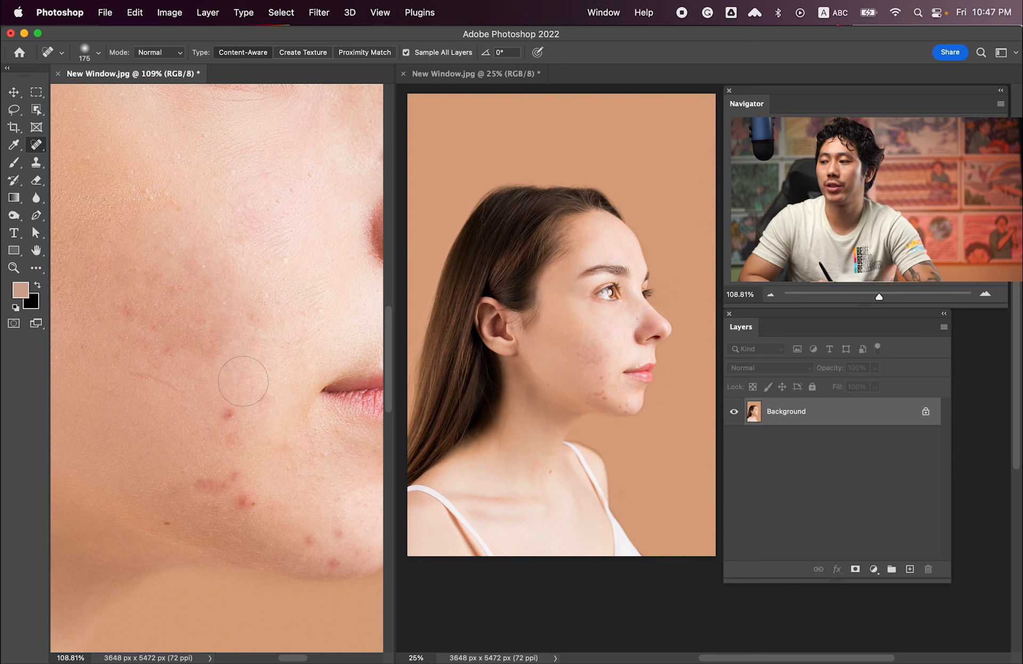
drag(225, 416, 228, 413)
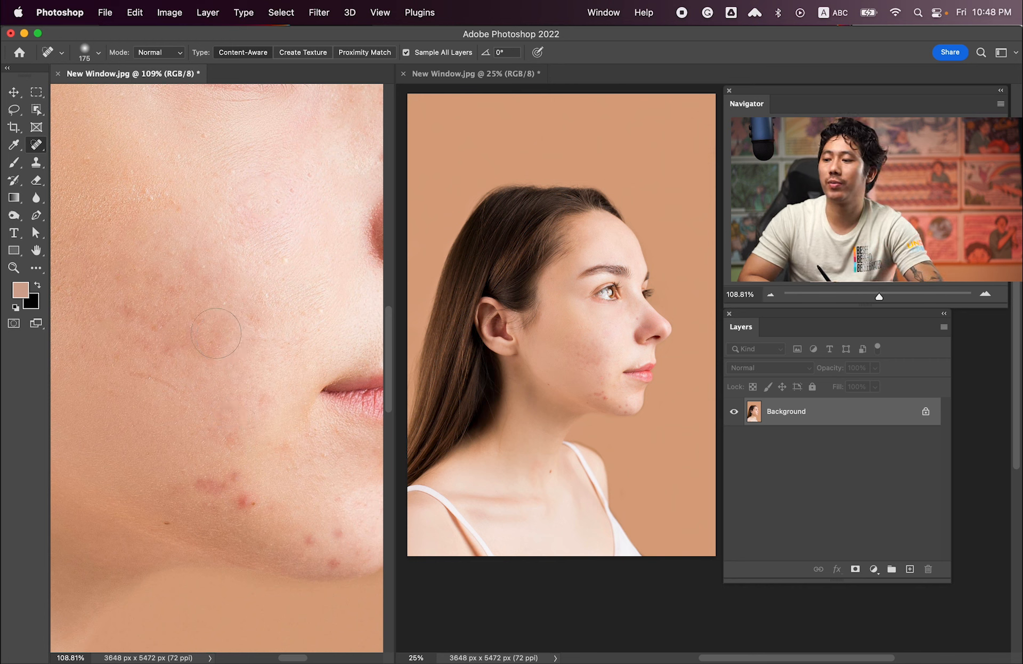
click(229, 436)
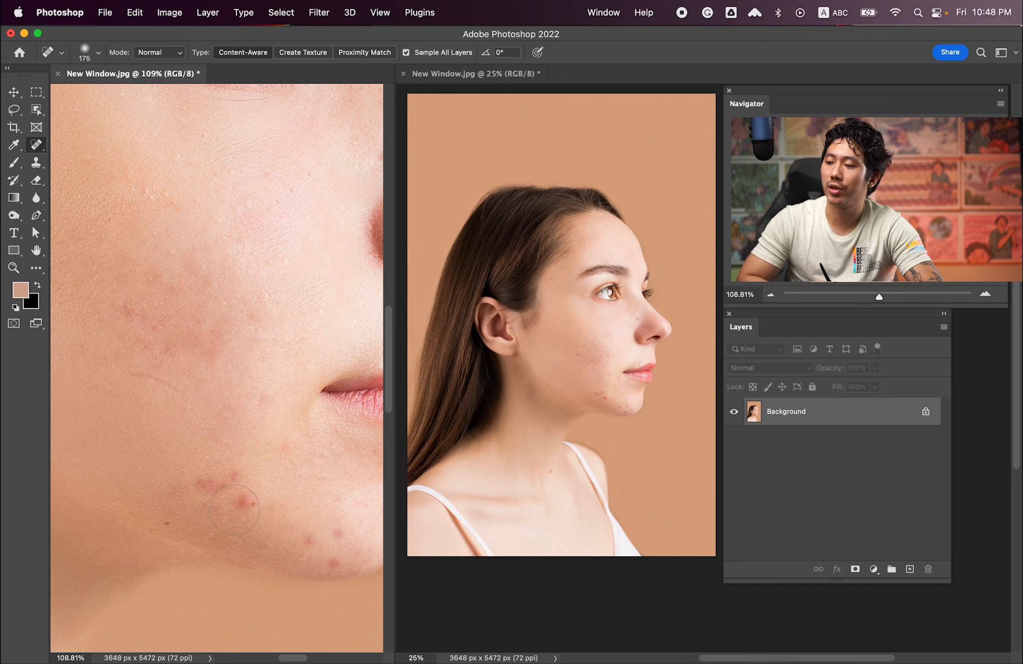
drag(234, 509, 245, 499)
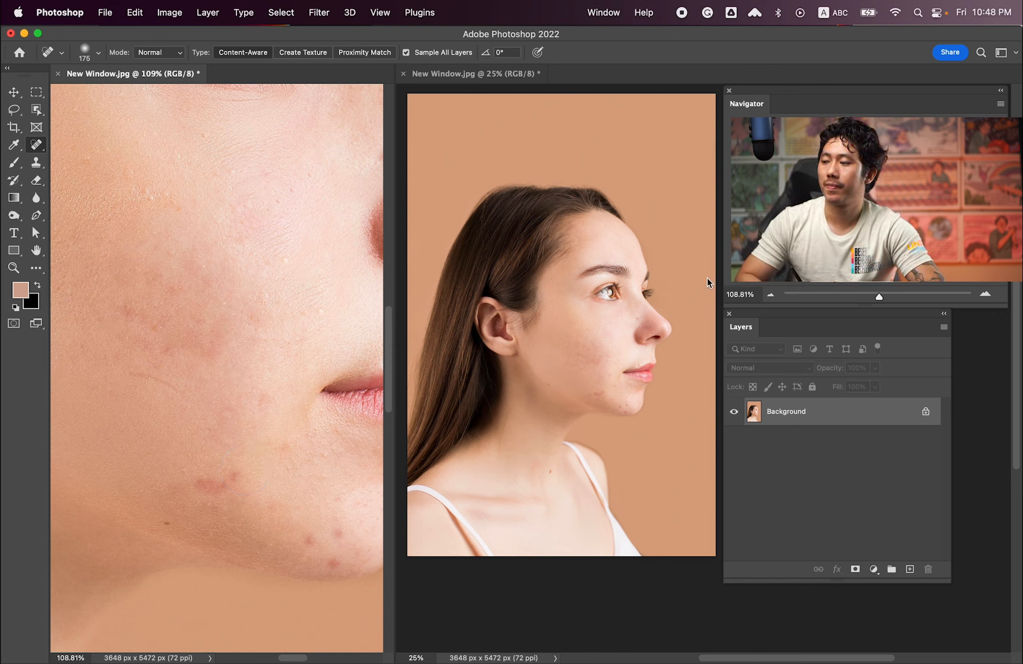
click(485, 258)
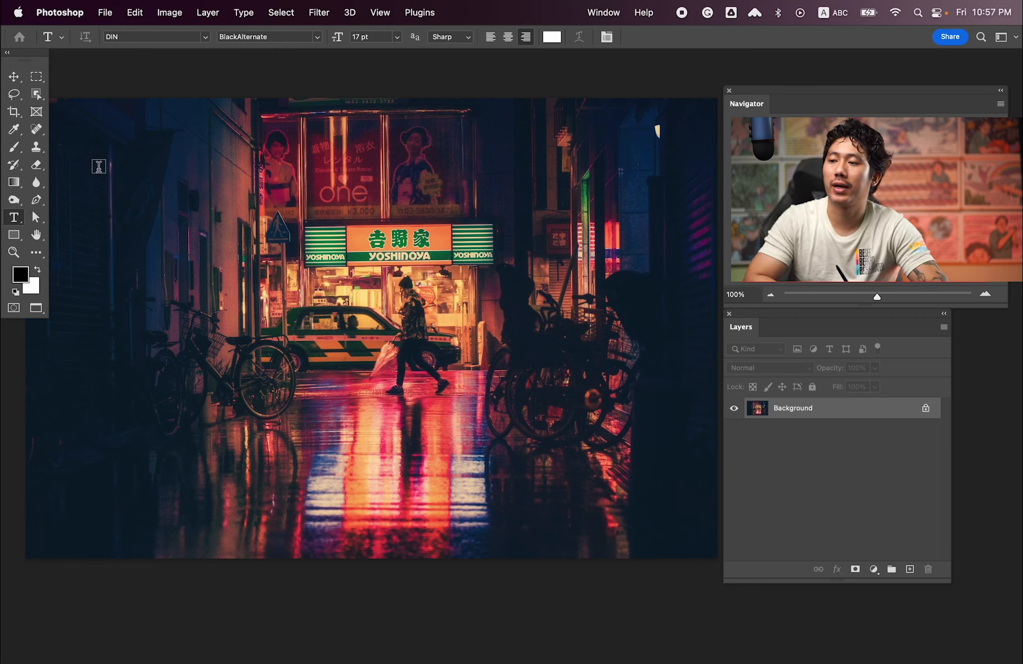
Add a white text layer reading NIGHT in DIN BlackAlternate, 17 pt, over the night street photo
click(176, 298)
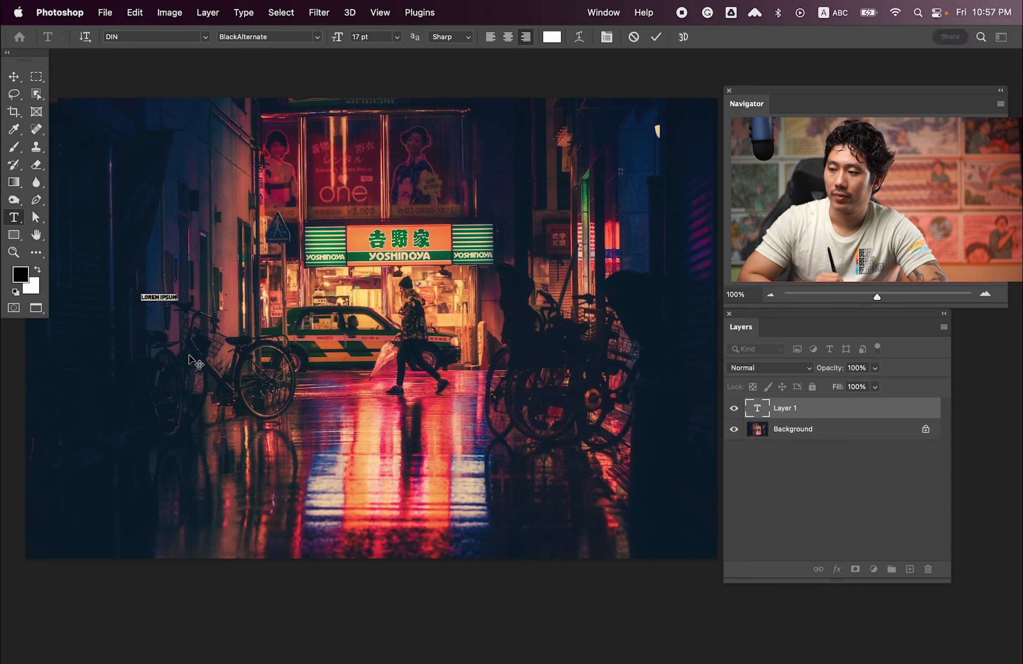
text(NIGH)
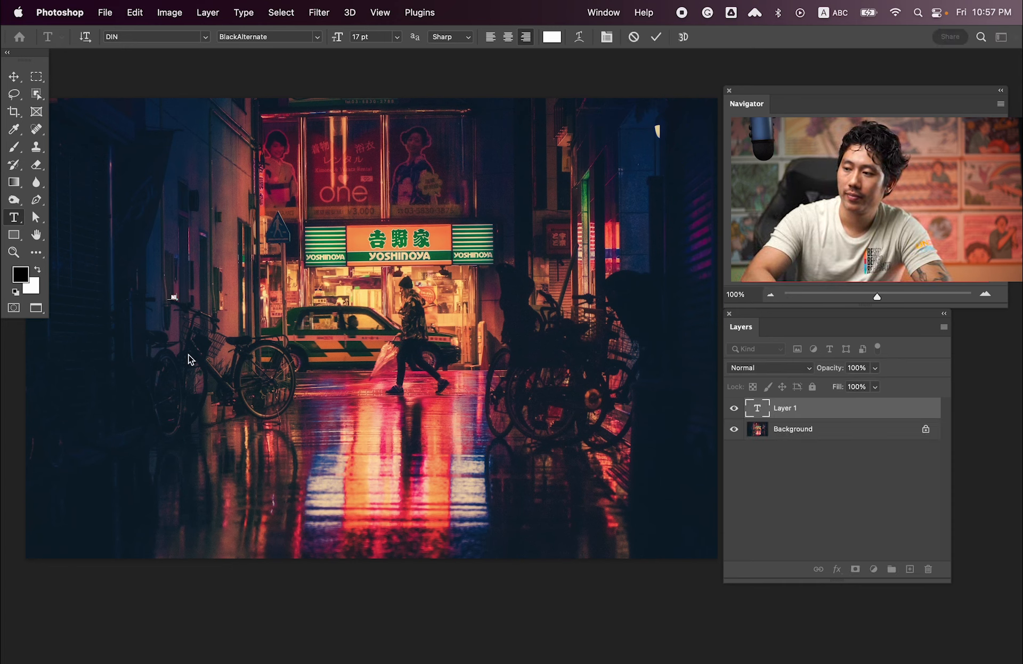
text(T)
key(super+Return)
Scale the NIGHT text up to about 614 pt and position it across the middle of the photo
key(super+t)
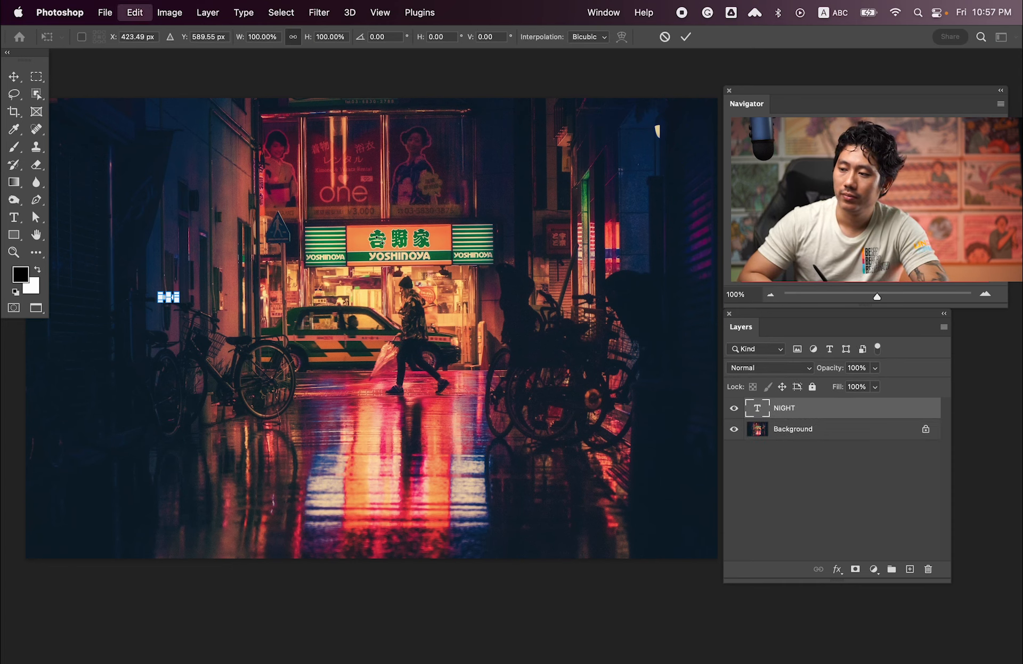
drag(183, 290, 485, 316)
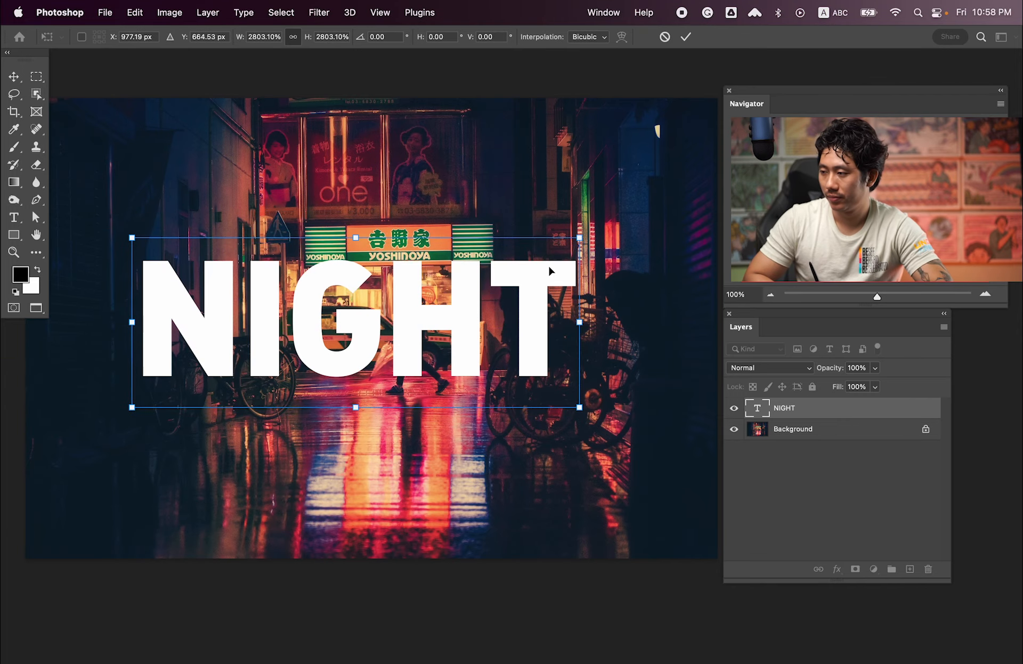
drag(579, 237, 644, 200)
drag(529, 297, 537, 286)
key(Return)
key(super+minus)
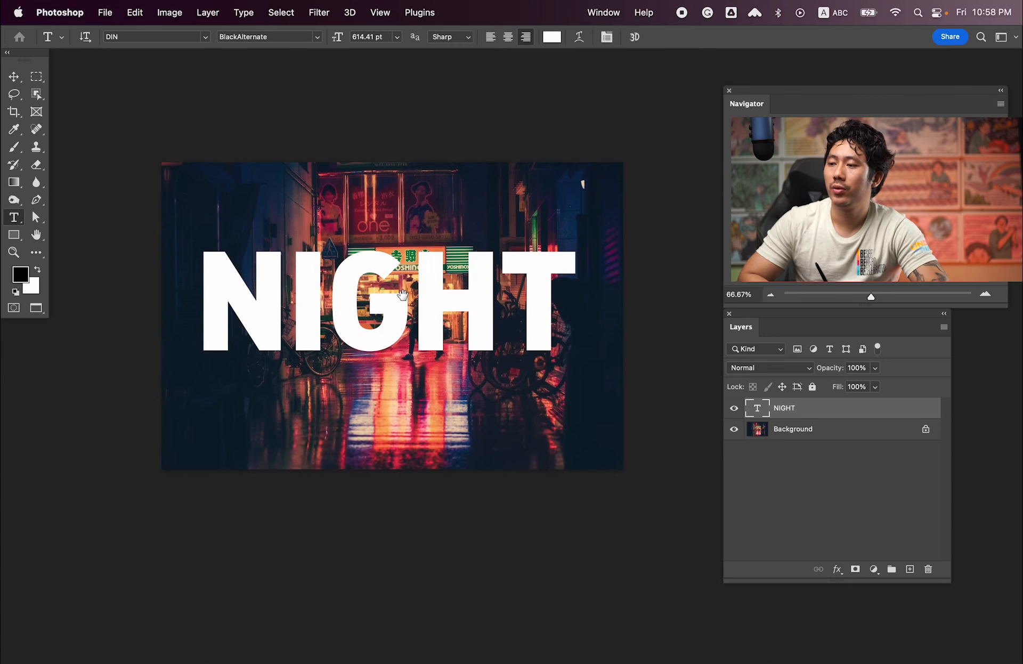
Draw a black rectangle covering the whole canvas and place its layer beneath the NIGHT text layer
click(14, 234)
click(80, 231)
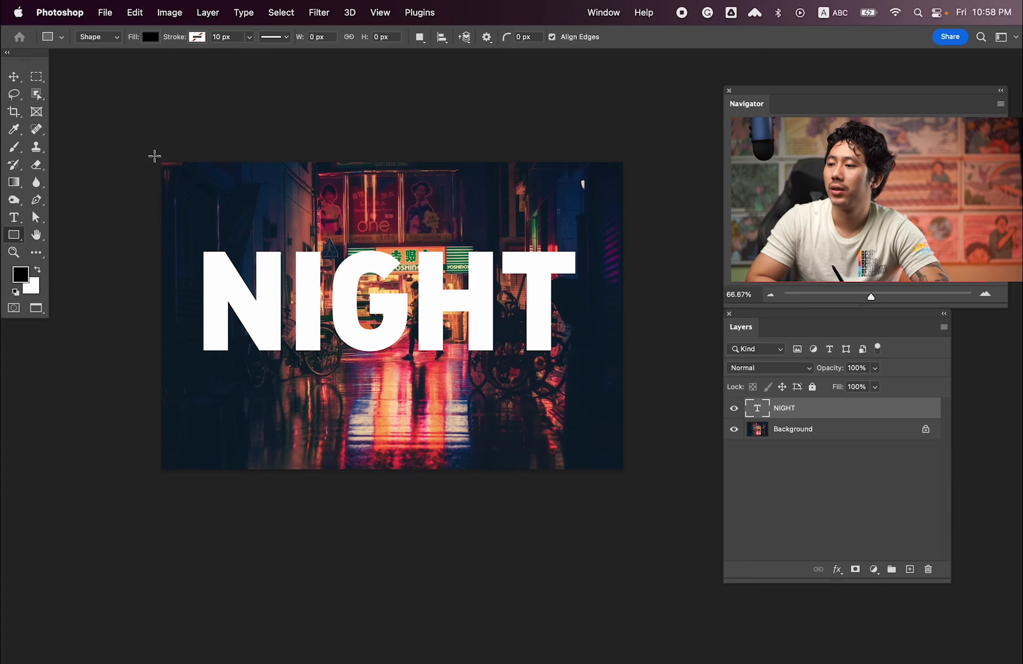
drag(154, 154, 634, 482)
key(v)
click(515, 302)
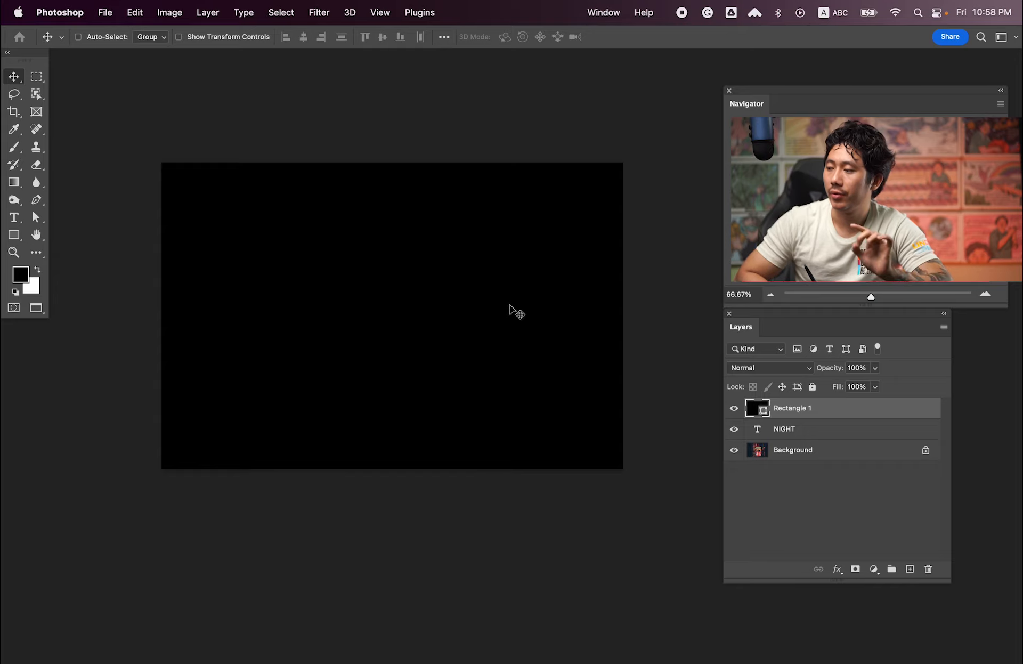
drag(797, 416, 792, 437)
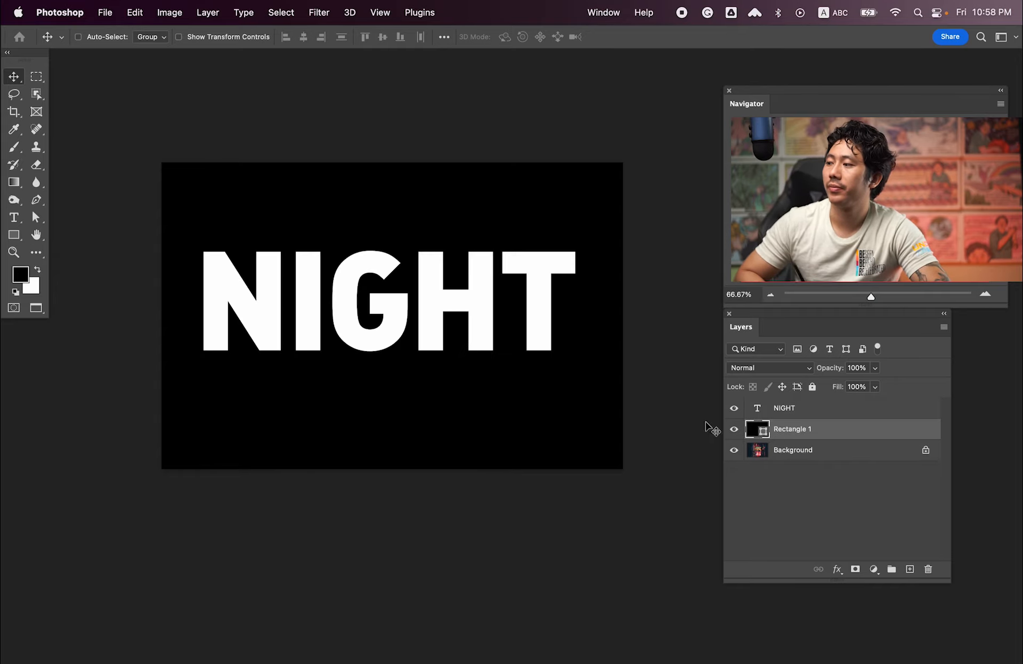
Select the NIGHT text layer and shift the word slightly to the right on the canvas
drag(473, 292, 487, 298)
super+click(480, 310)
double_click(484, 302)
key(Escape)
super+click(491, 334)
alt+super+click(491, 329)
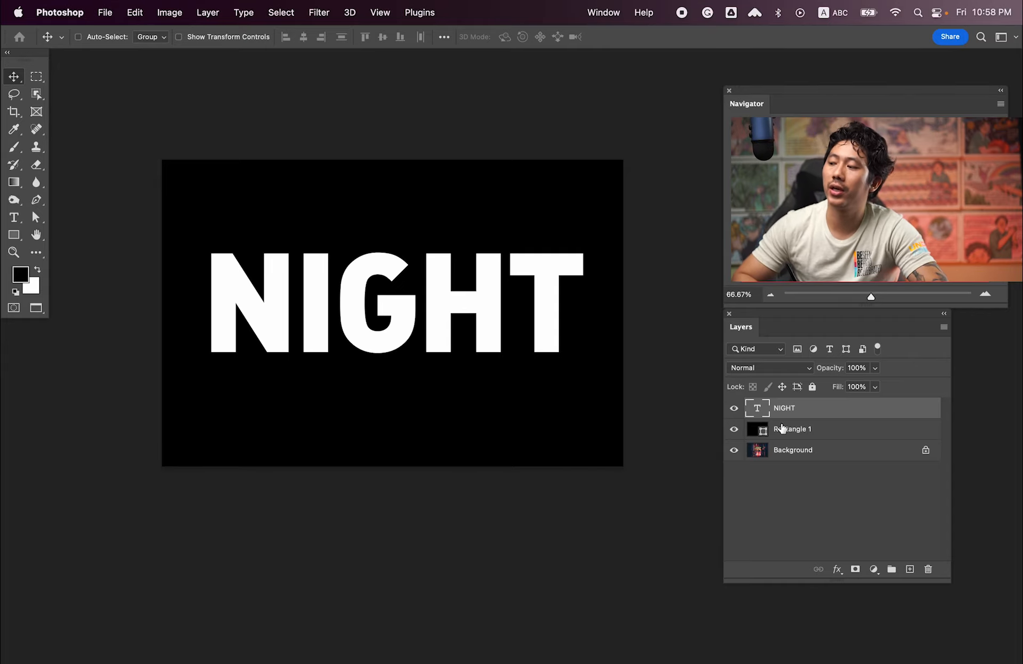
Load the NIGHT lettering as a selection and use it to add a layer mask to Rectangle 1
super+click(757, 409)
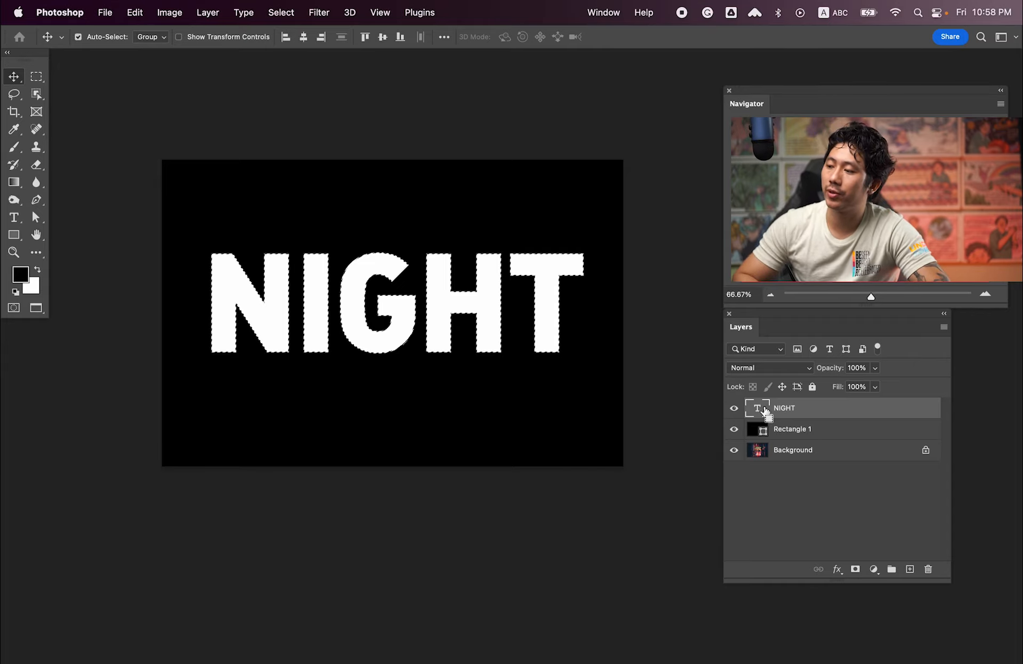
click(785, 432)
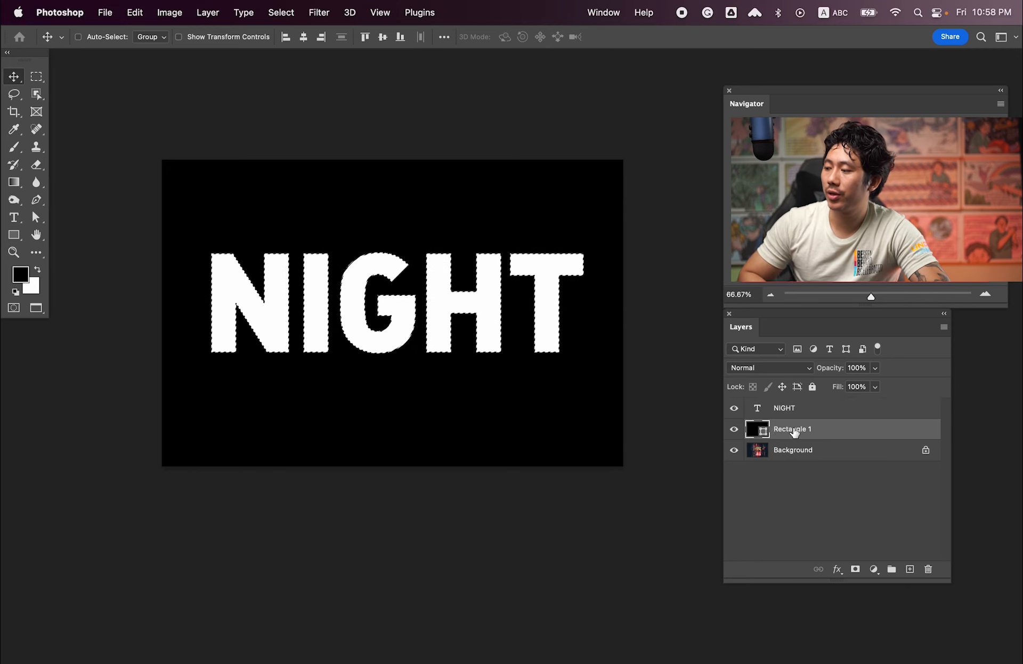
click(855, 571)
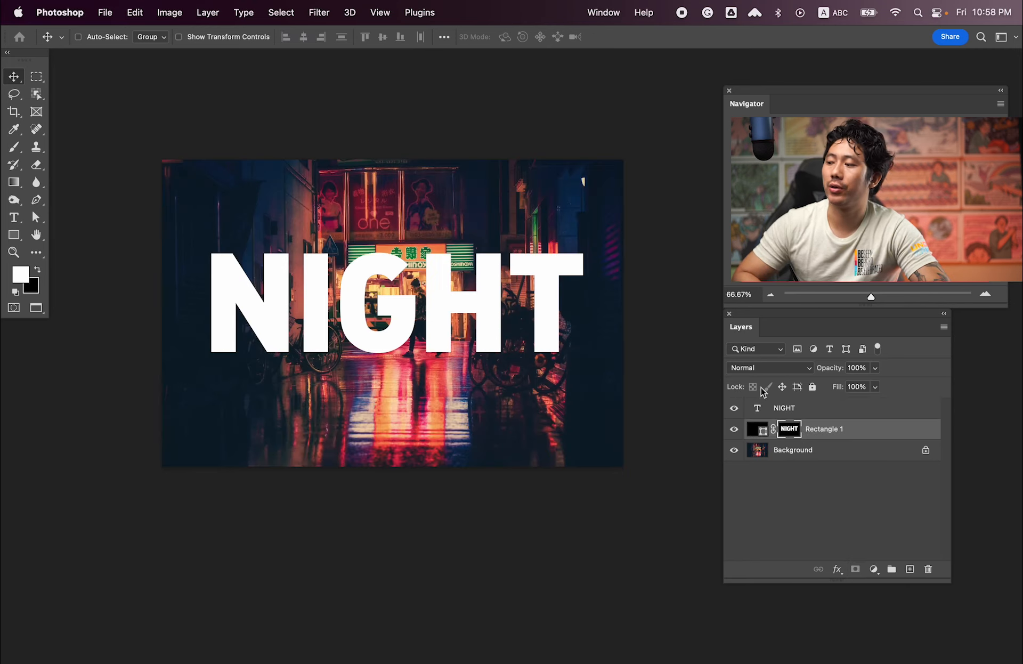
Hide the NIGHT text layer and invert the Rectangle 1 mask to cut the lettering out of the black
click(769, 409)
click(734, 408)
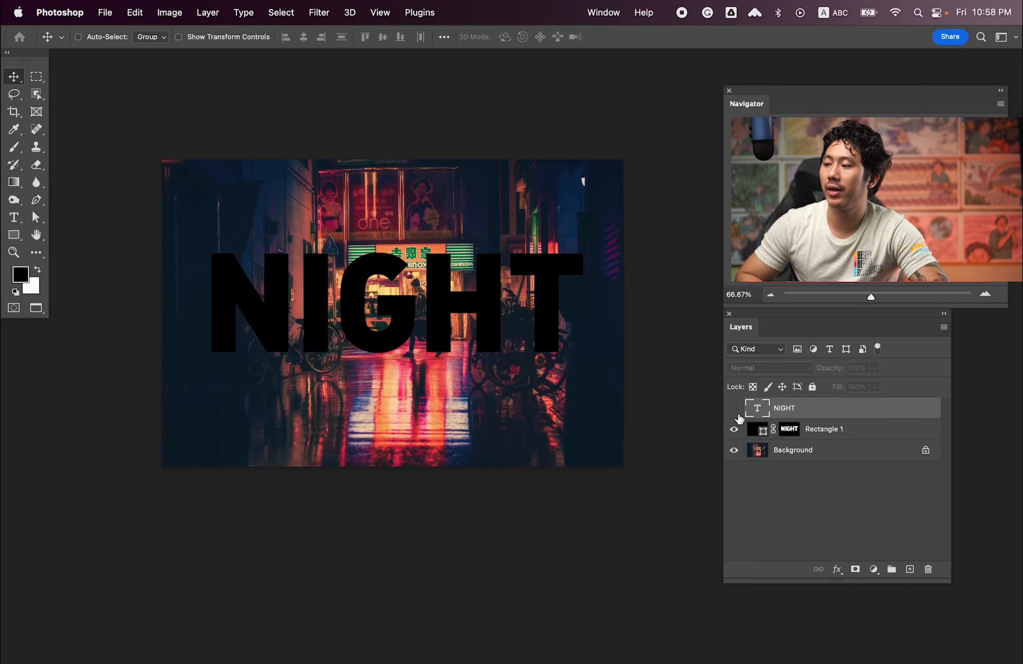
click(792, 430)
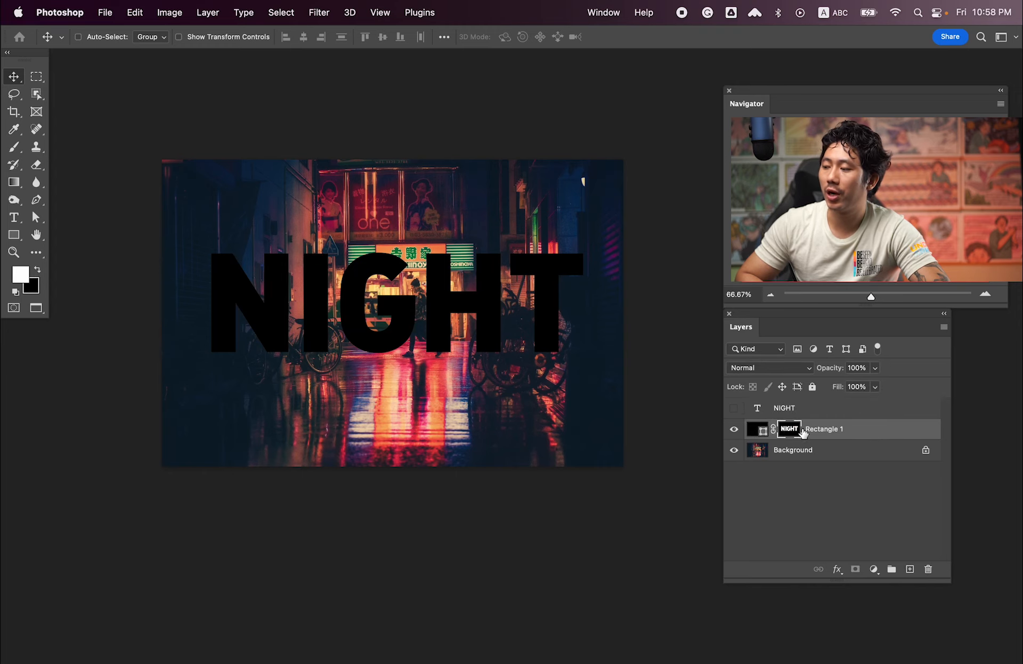
key(super+i)
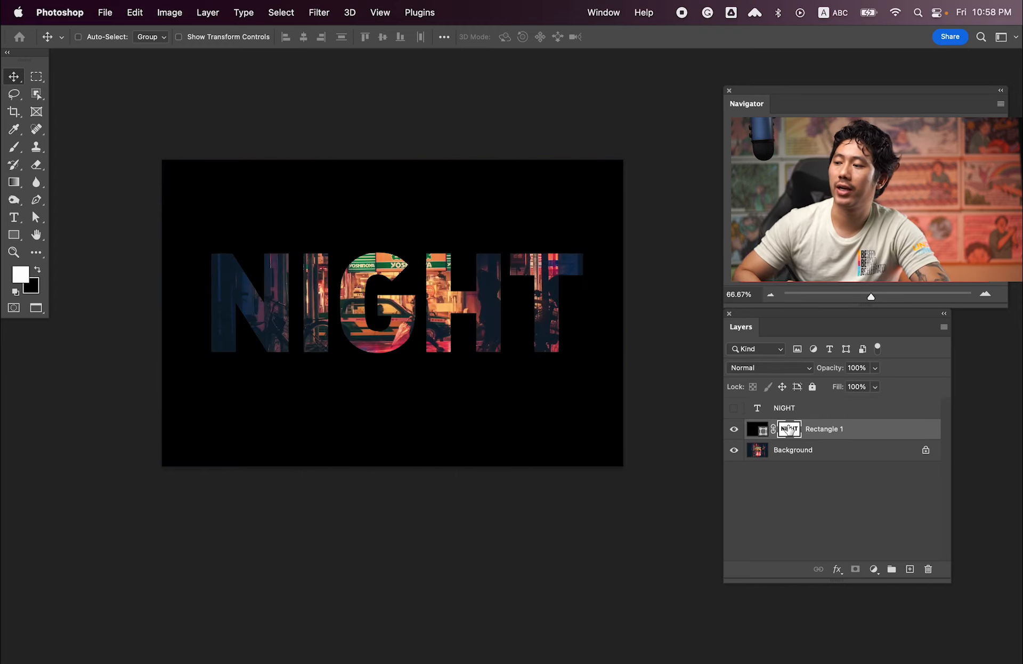
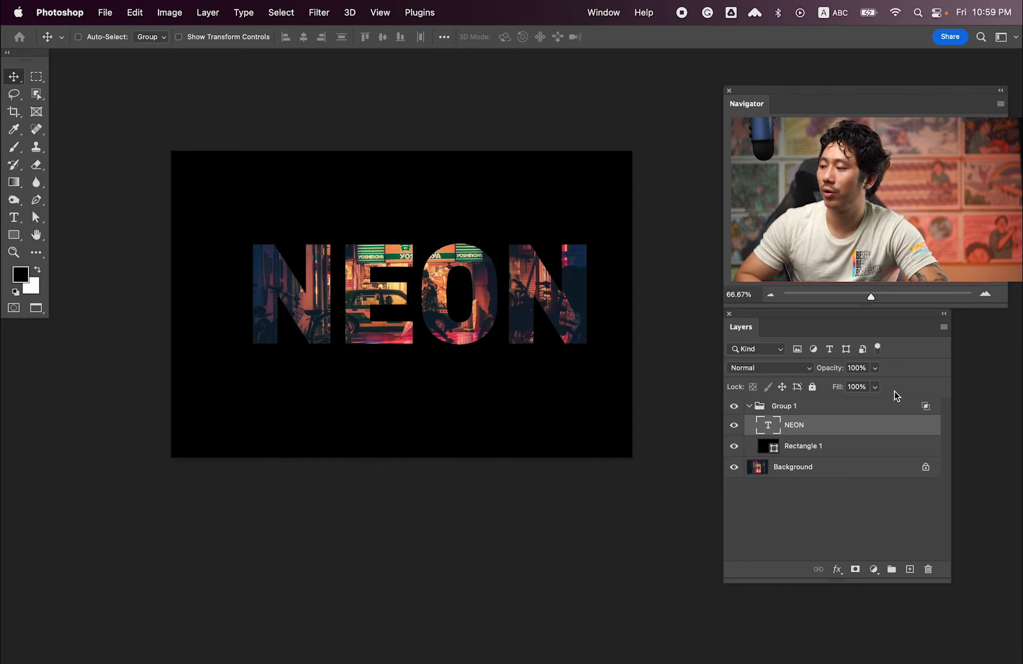
Reset the white Blend If slider of This Layer to 255 in the blending options of Group 1
double_click(910, 411)
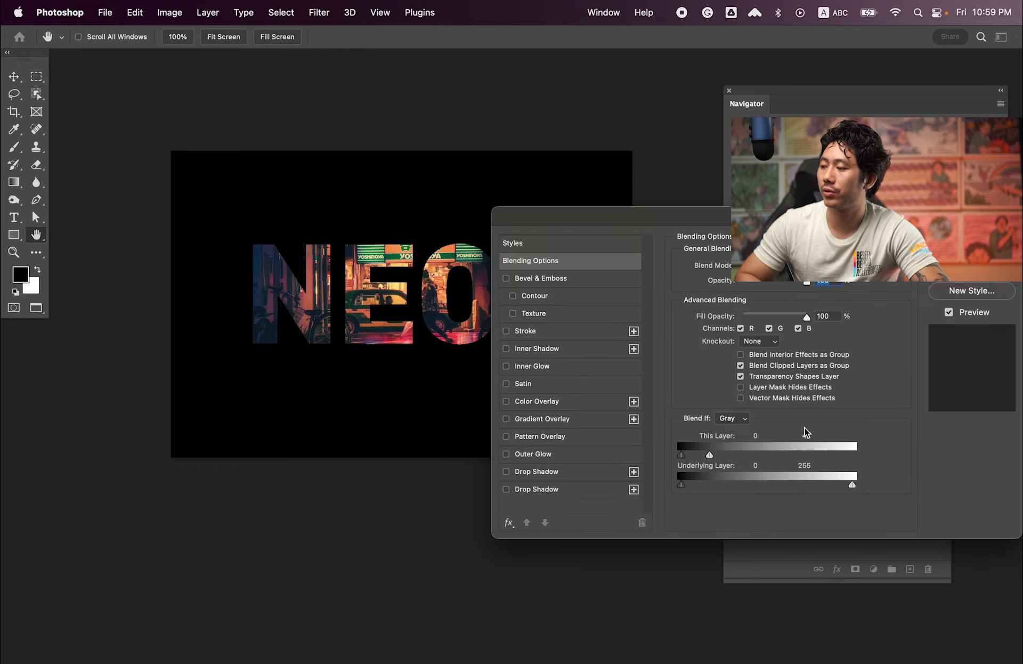
drag(709, 454, 852, 455)
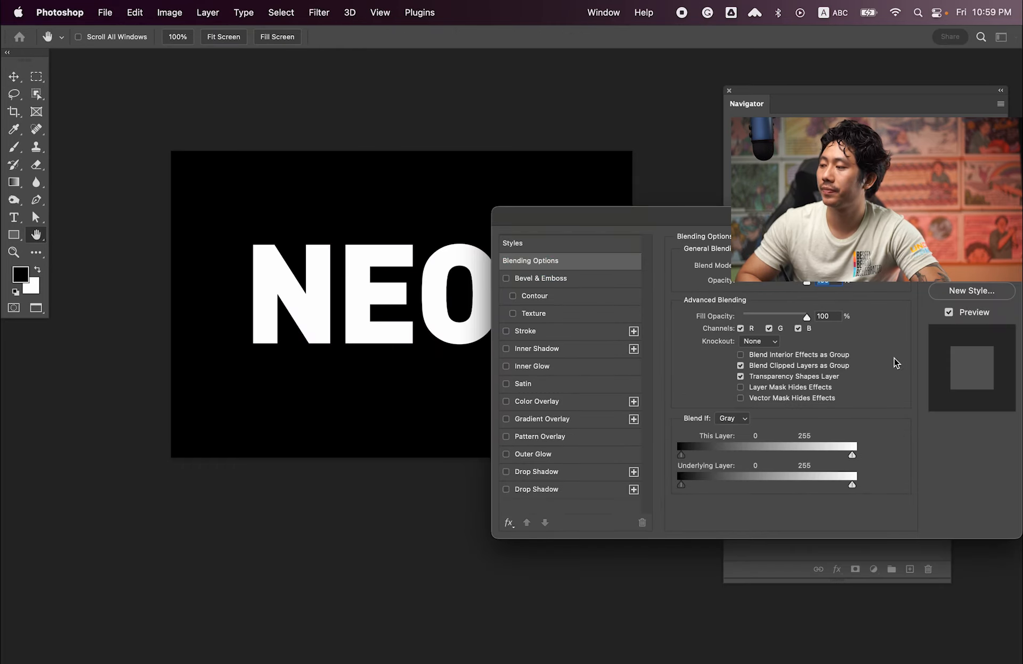
key(Return)
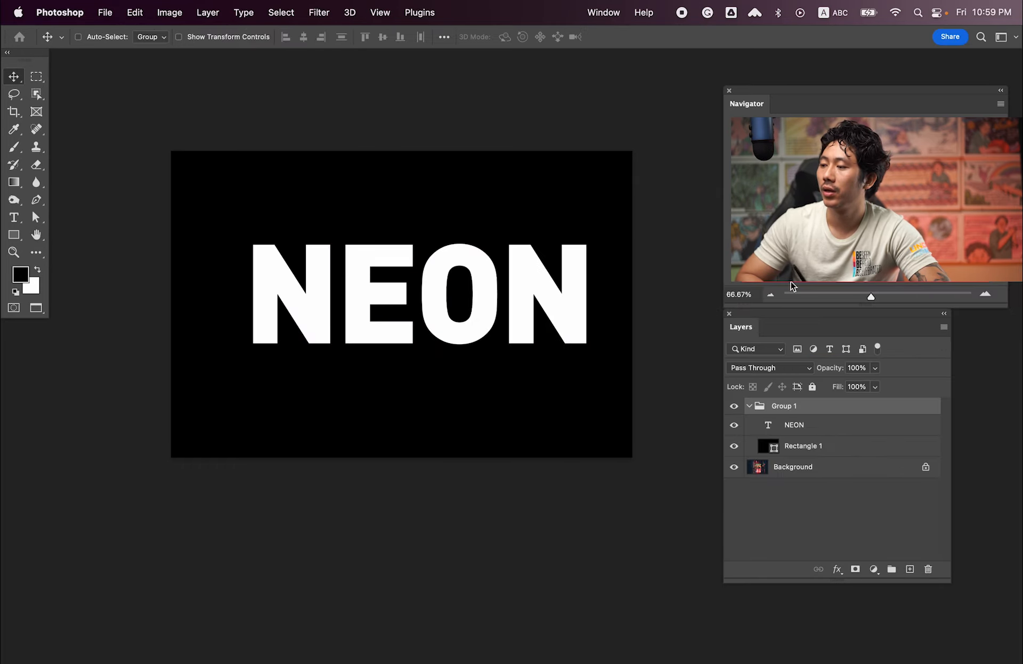
Fill the NEON text with black and change the fill color of Rectangle 1 to white
right_click(578, 308)
click(584, 313)
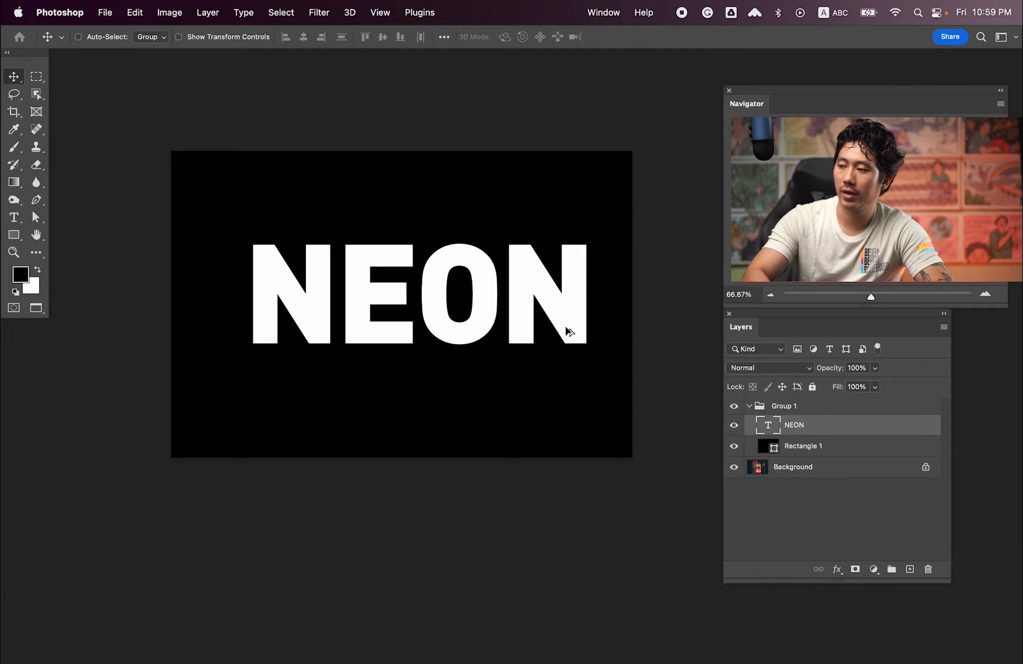
key(alt+BackSpace)
click(810, 446)
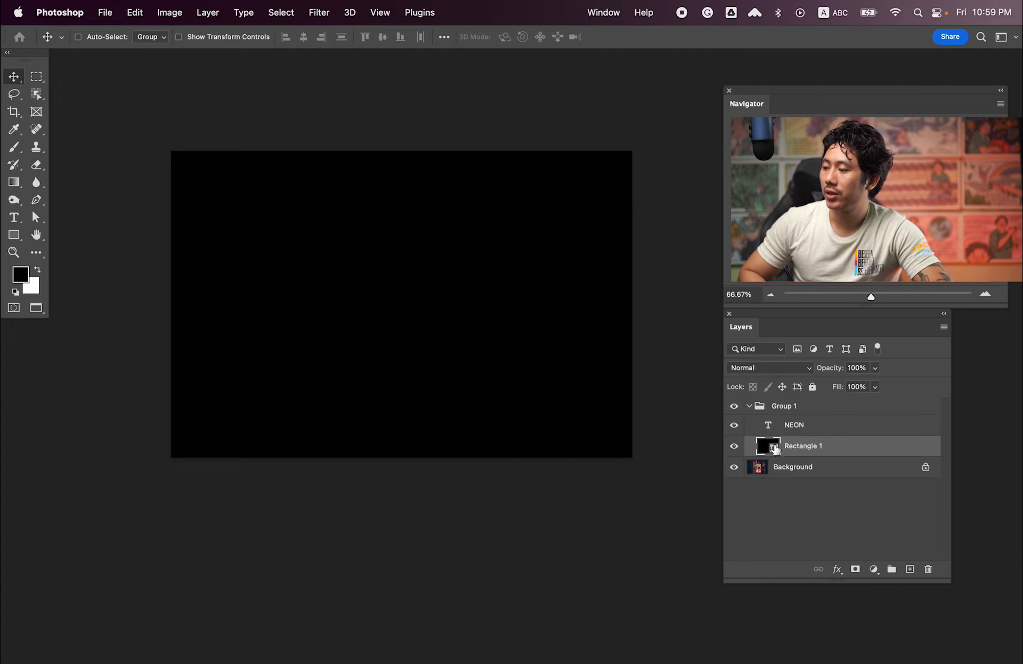
double_click(774, 447)
drag(381, 269, 240, 167)
click(543, 190)
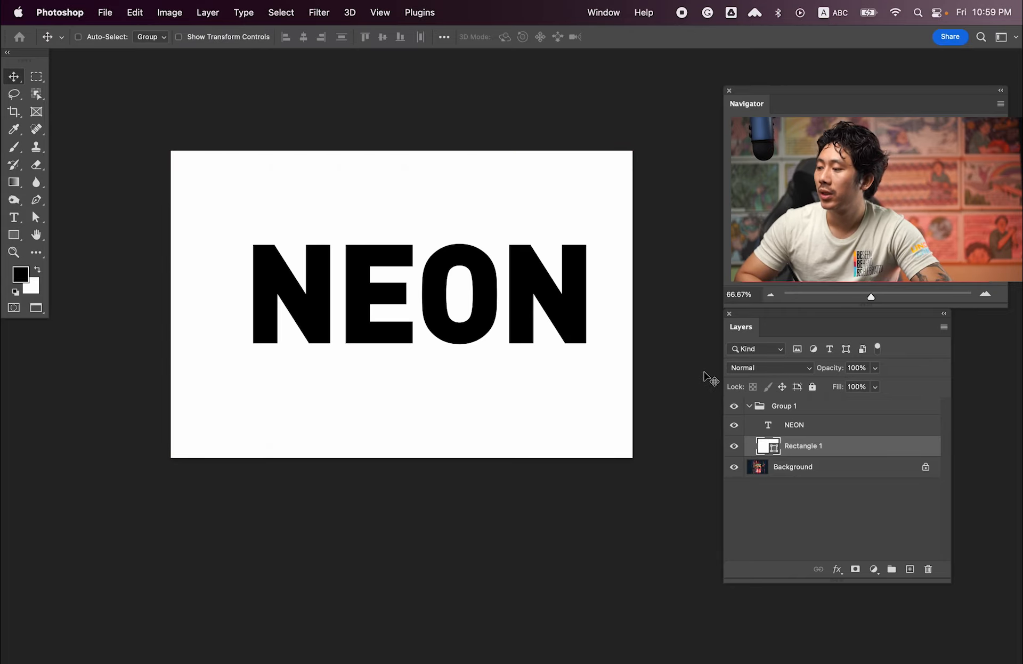
Collapse Group 1 and raise its Blend If black slider for This Layer to about 205, knocking out the black text
click(758, 407)
click(751, 406)
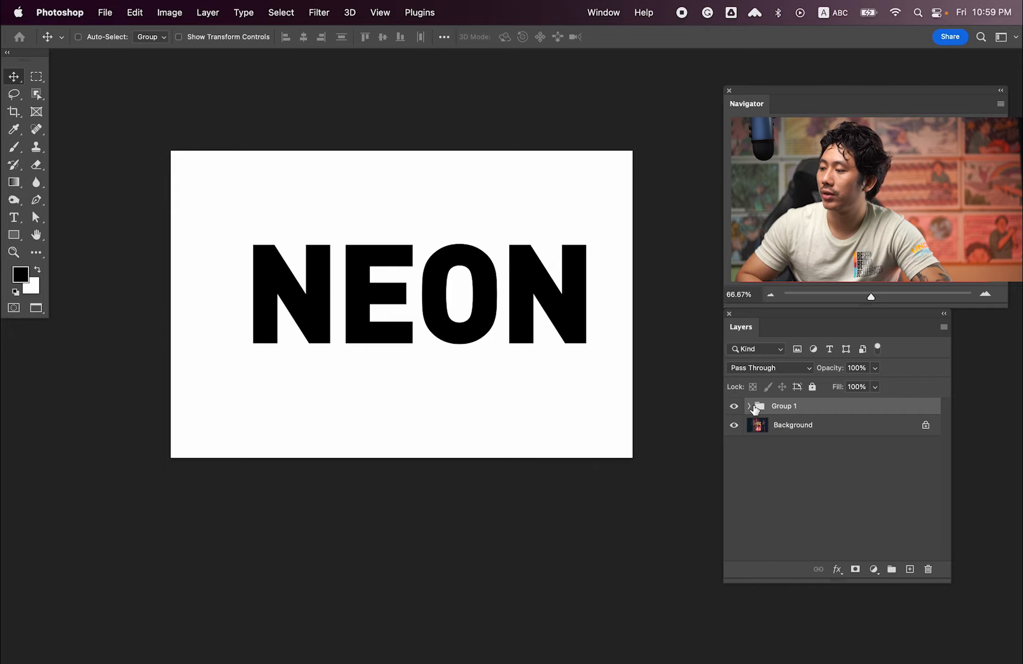
double_click(810, 408)
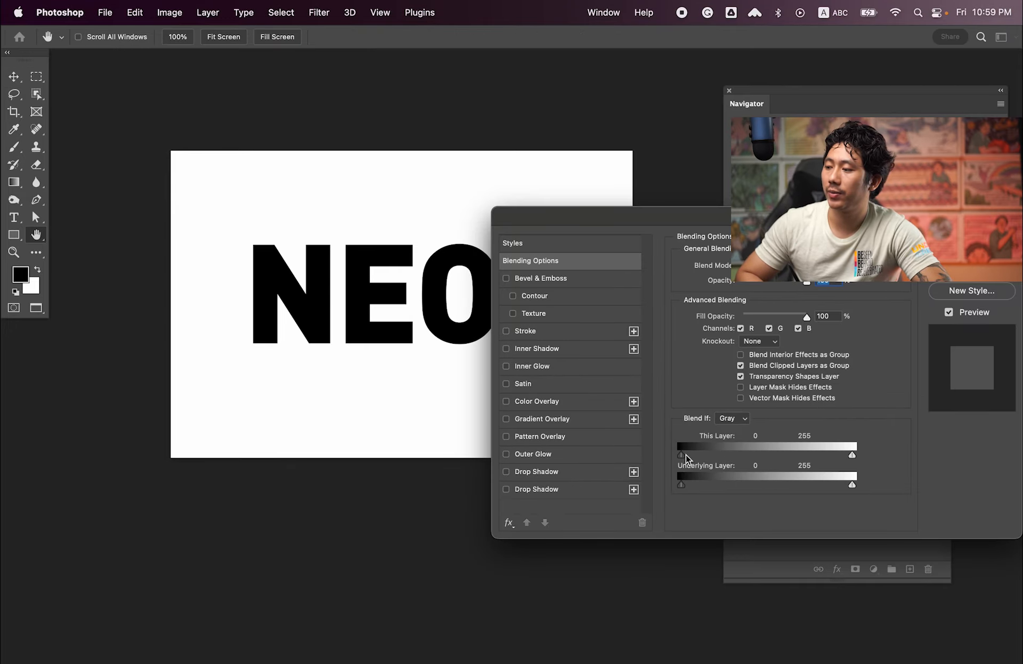
drag(686, 458, 821, 458)
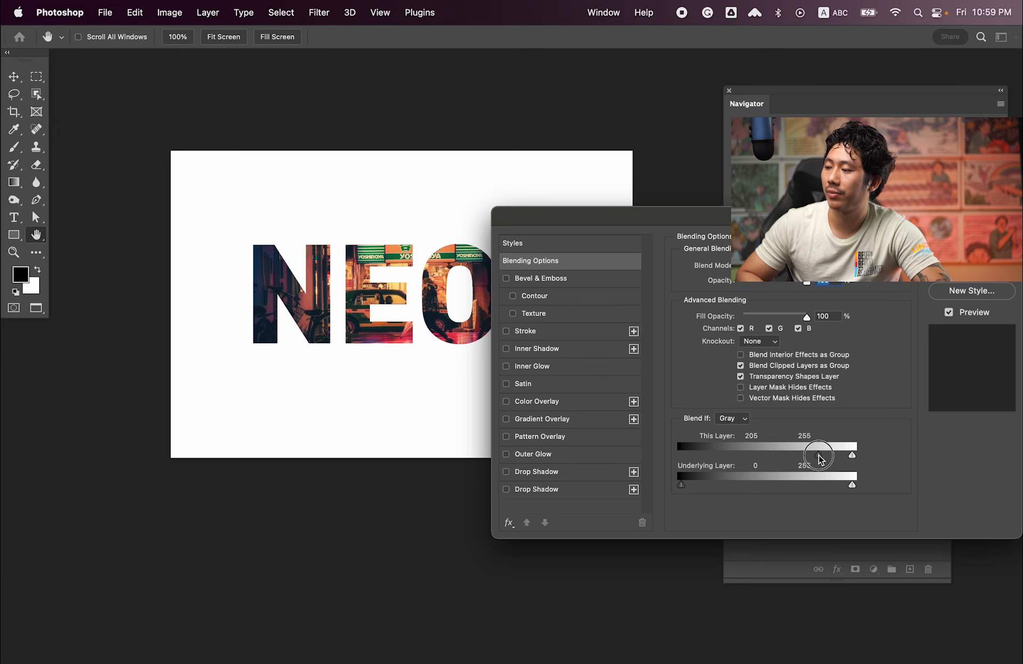
click(972, 243)
Replace the word NEON in the knockout text layer with NIGHT
key(t)
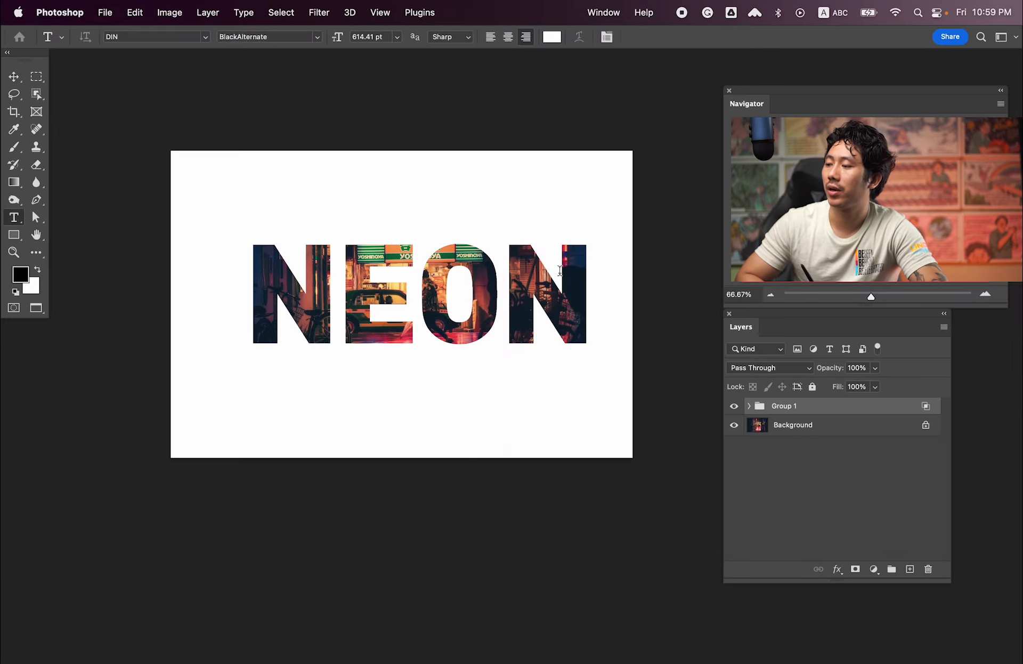
double_click(524, 287)
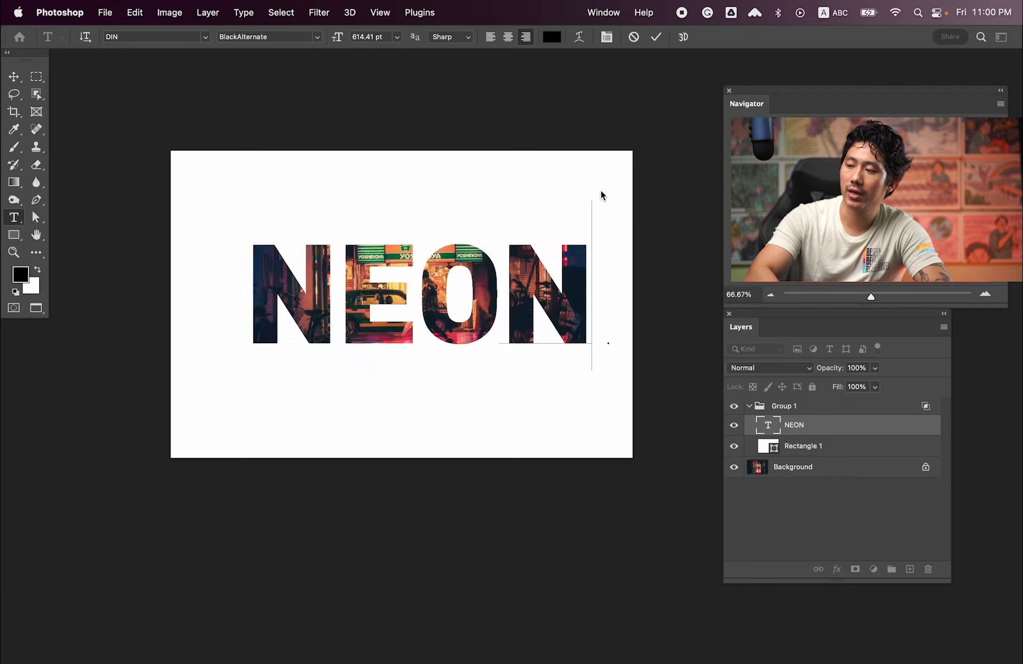
text(NIGHT)
key(ctrl+Return)
key(v)
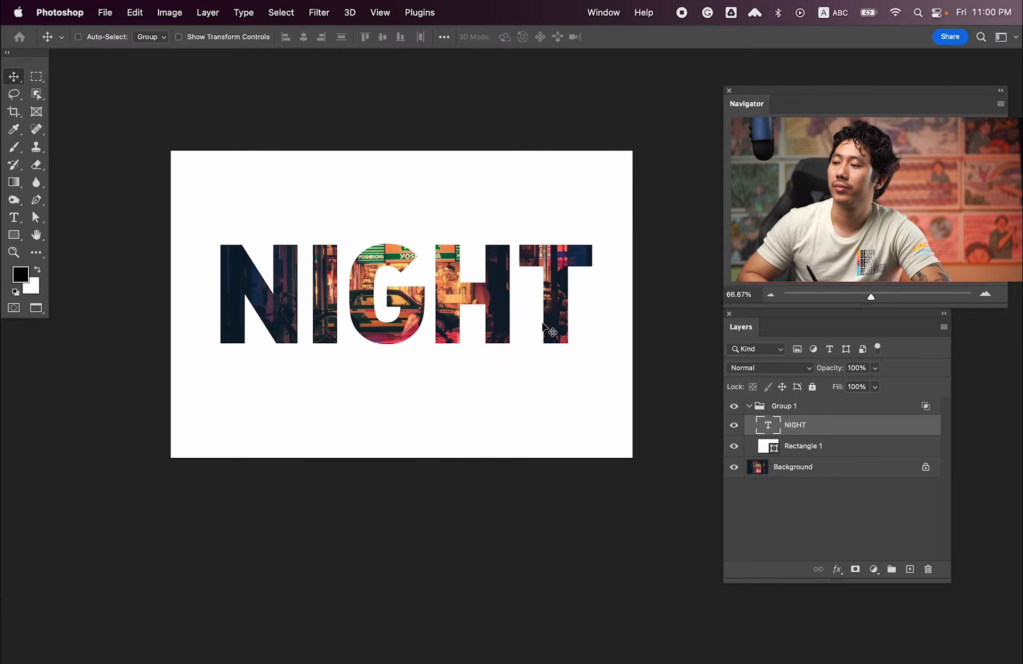
drag(482, 309, 525, 321)
drag(444, 295, 492, 315)
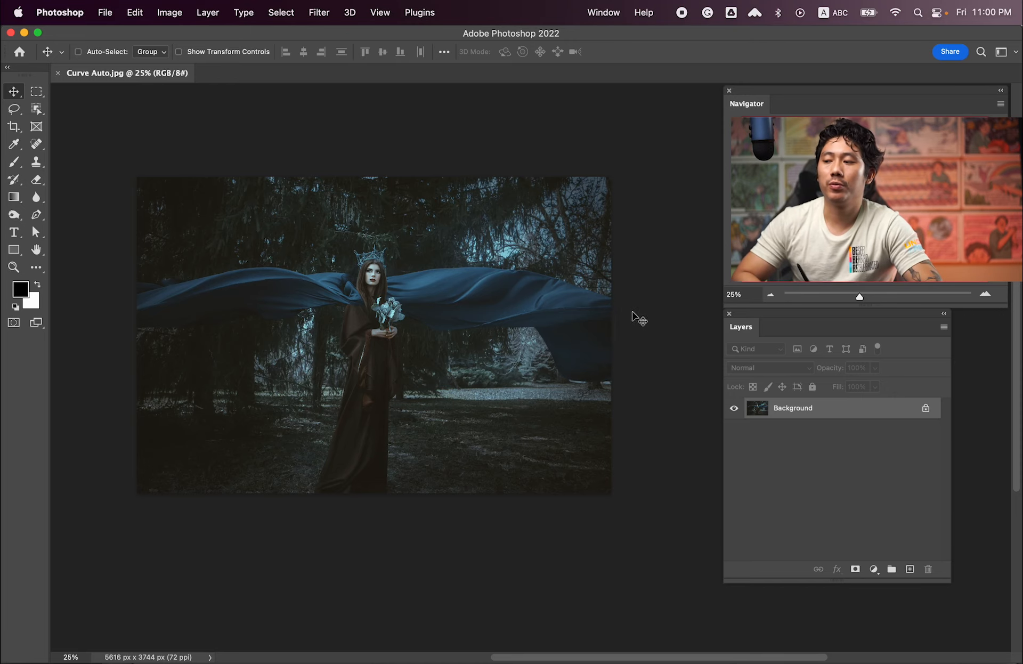
Examine the crowned woman and the dark, blue-tinted forest in the Curve Auto.jpg photo
drag(418, 297, 458, 337)
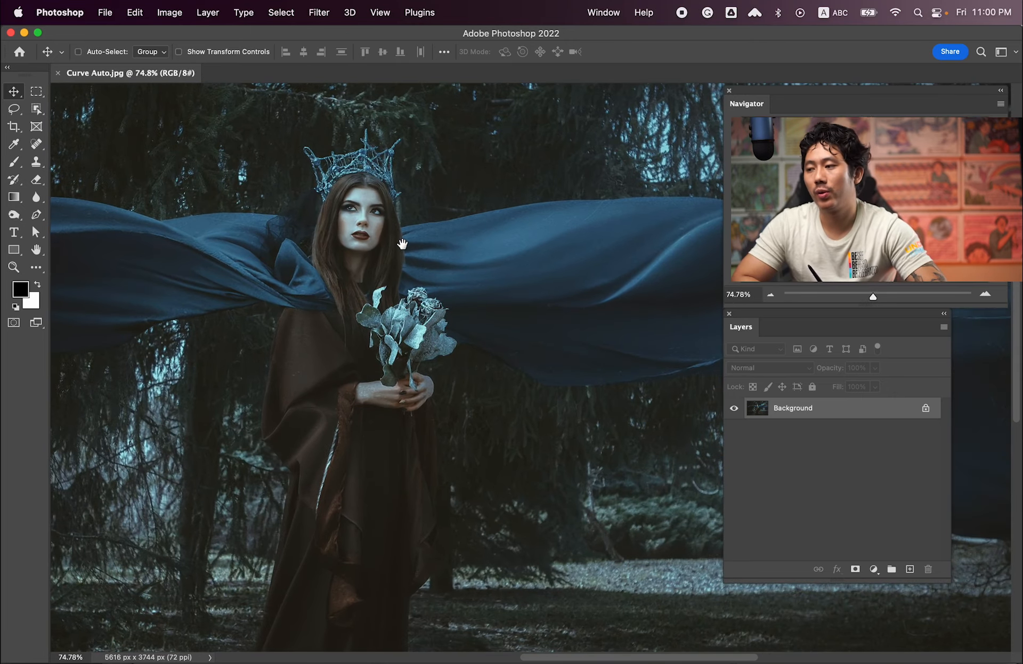
alt+super+click(416, 305)
alt+super+click(417, 310)
alt+super+click(417, 311)
alt+super+click(417, 311)
drag(430, 301, 422, 301)
super+click(405, 299)
drag(410, 254, 402, 265)
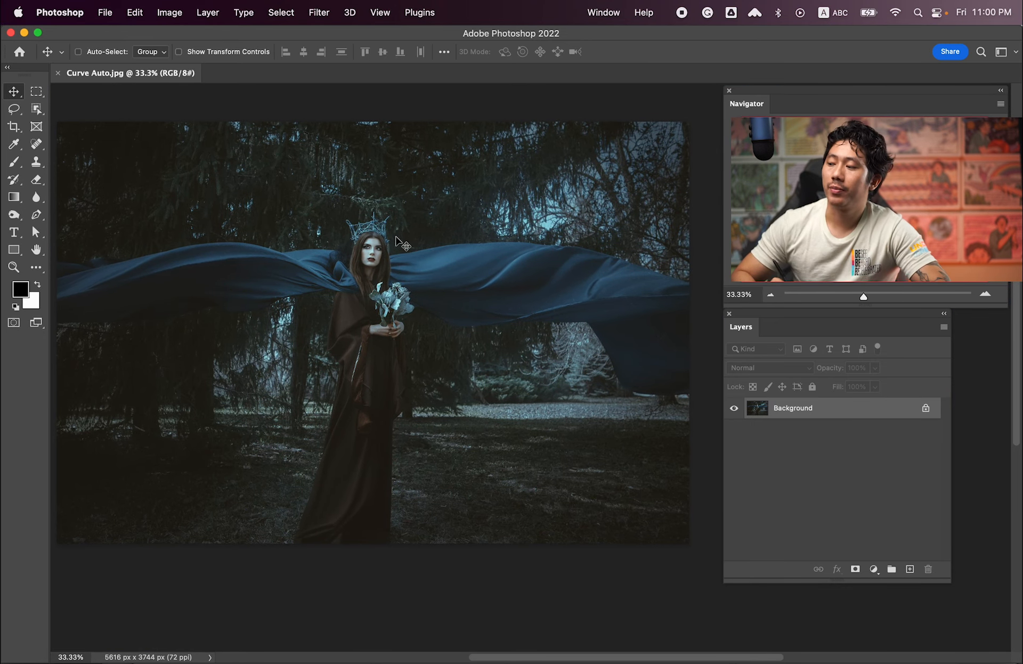
Add a Curves adjustment layer above the Background of the forest portrait
click(873, 569)
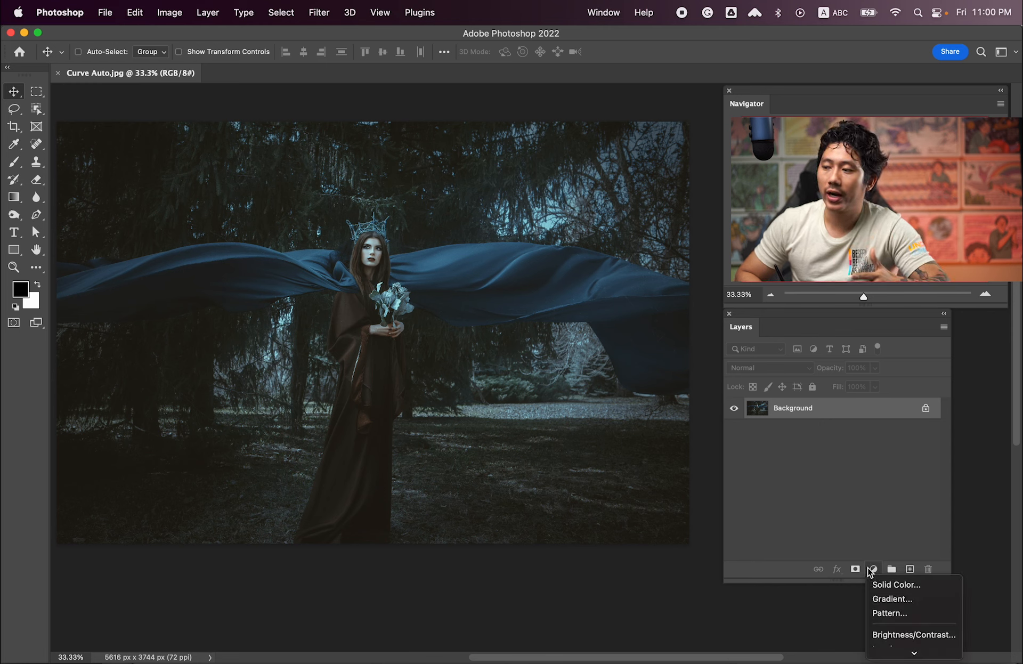
mouse_move(893, 653)
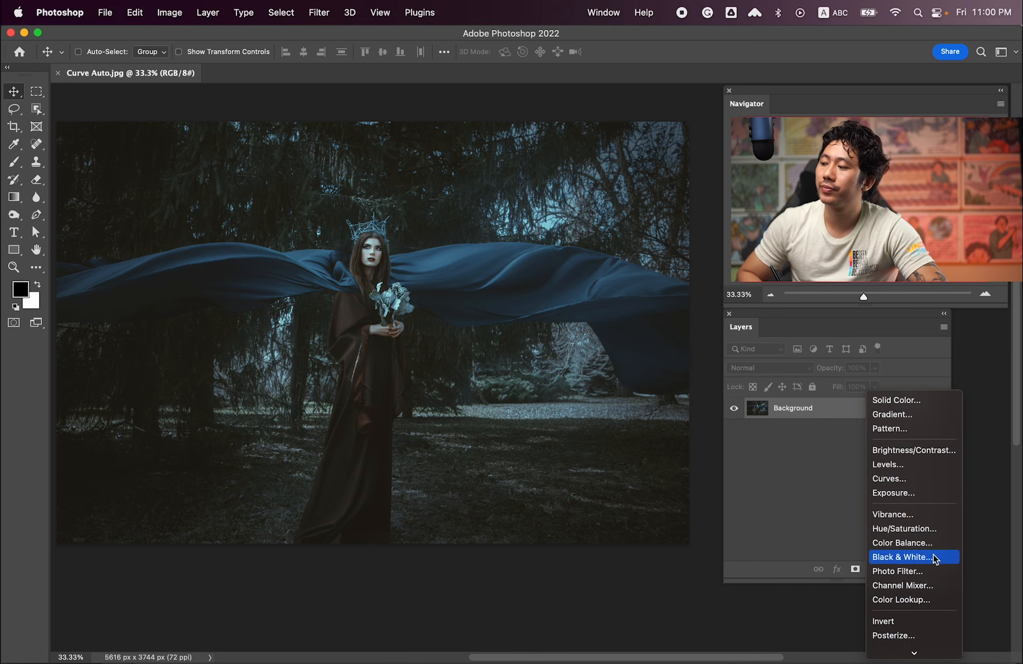
click(887, 478)
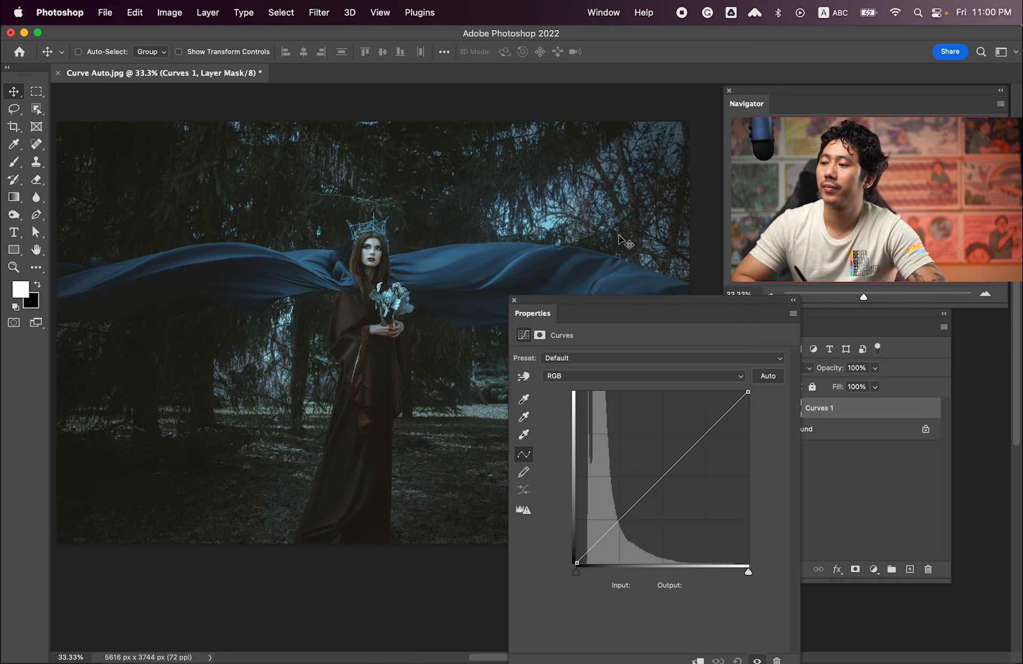
Try brightening the photo by raising the RGB curve to output 151 at input 123, and remove that curve point
drag(578, 299, 649, 263)
drag(688, 440, 688, 421)
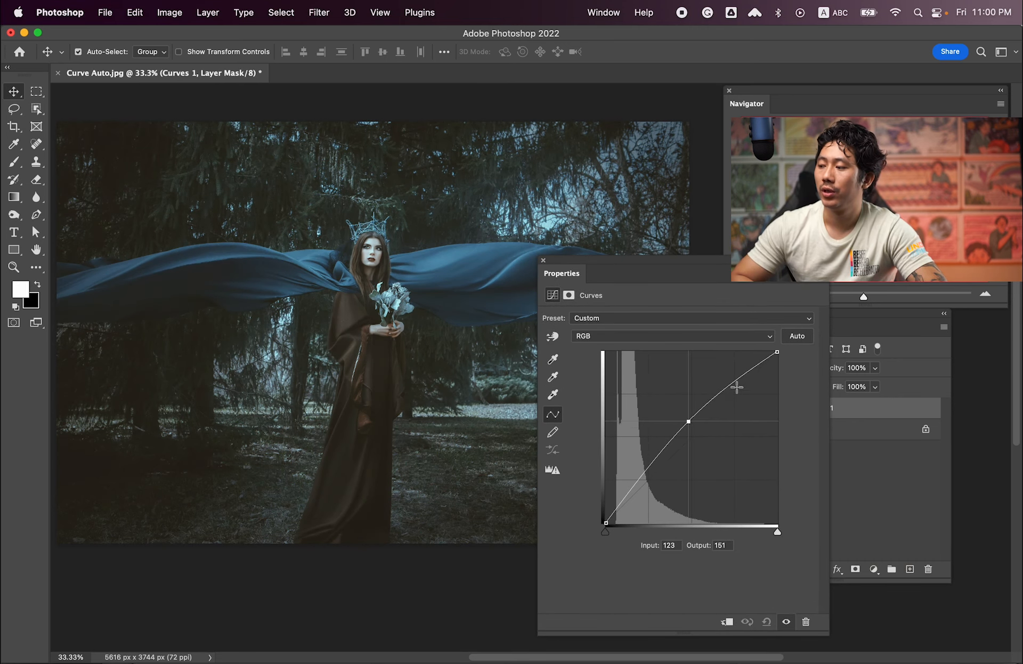
key(BackSpace)
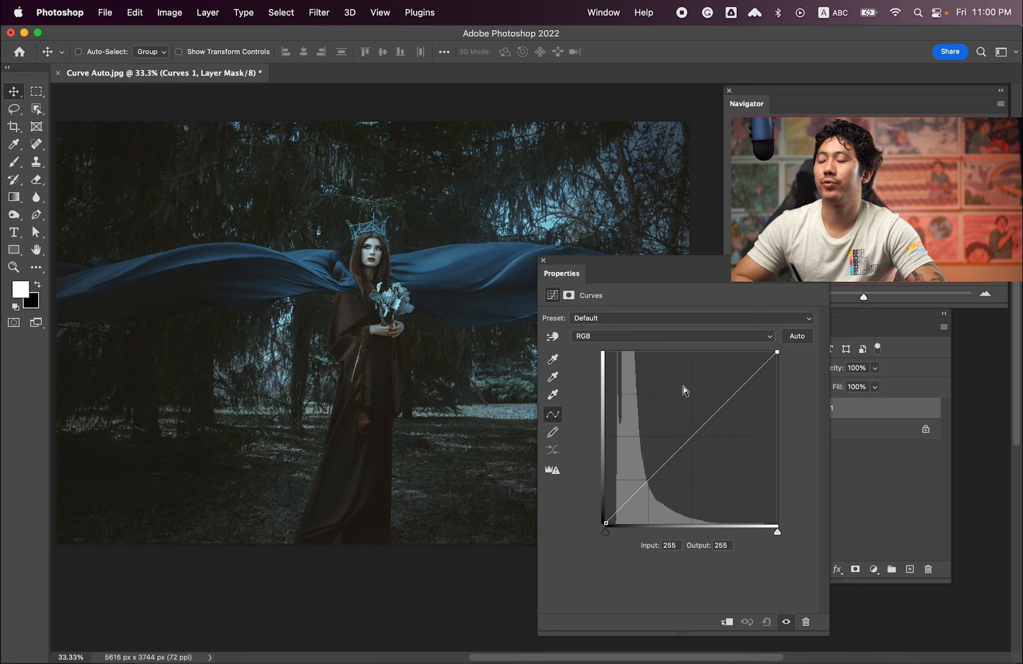
Apply automatic color correction to the Curves layer with the Find Dark & Light Colors algorithm, and close its properties
drag(659, 263, 662, 269)
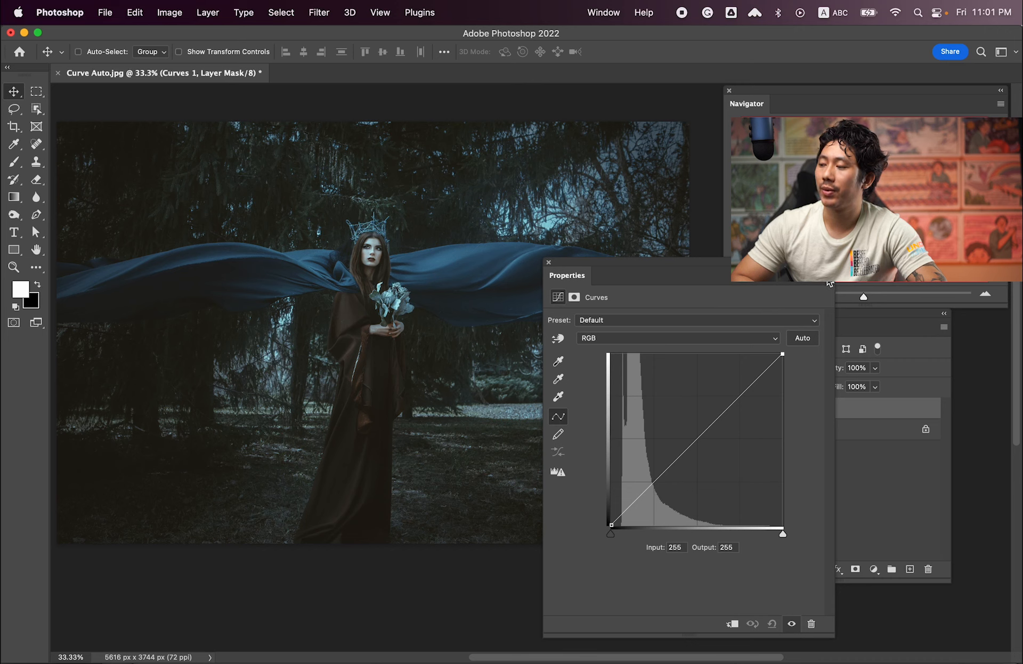
click(828, 281)
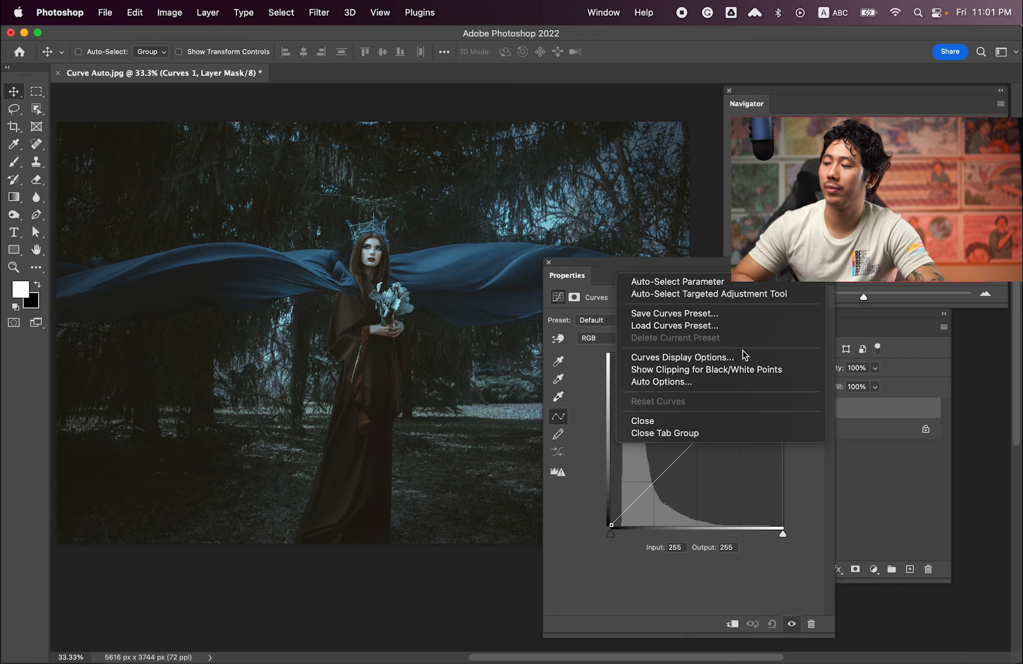
click(707, 387)
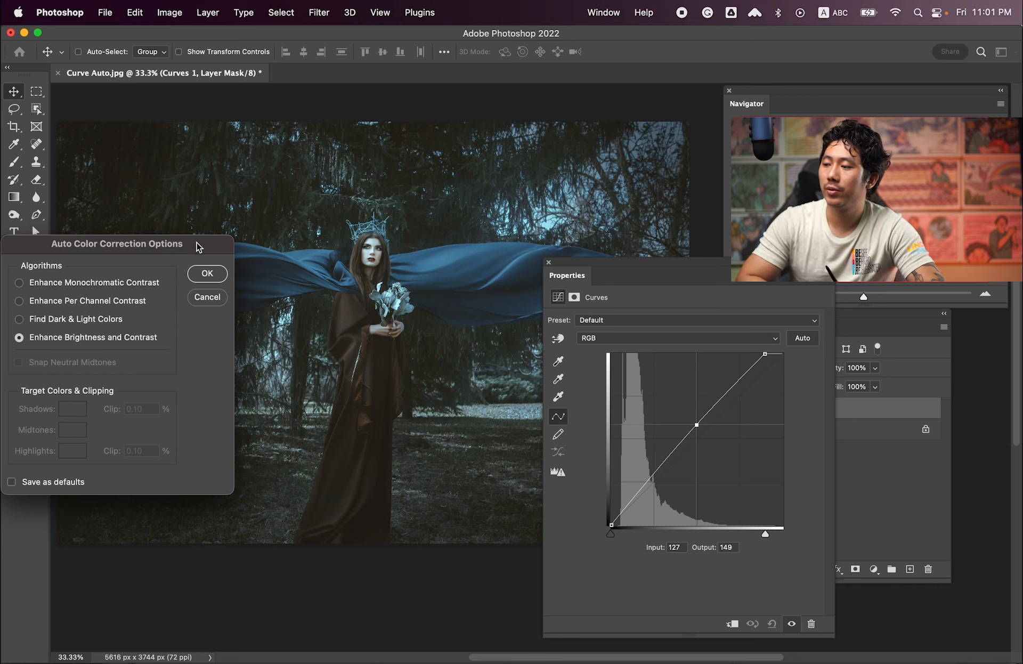
drag(201, 244, 786, 168)
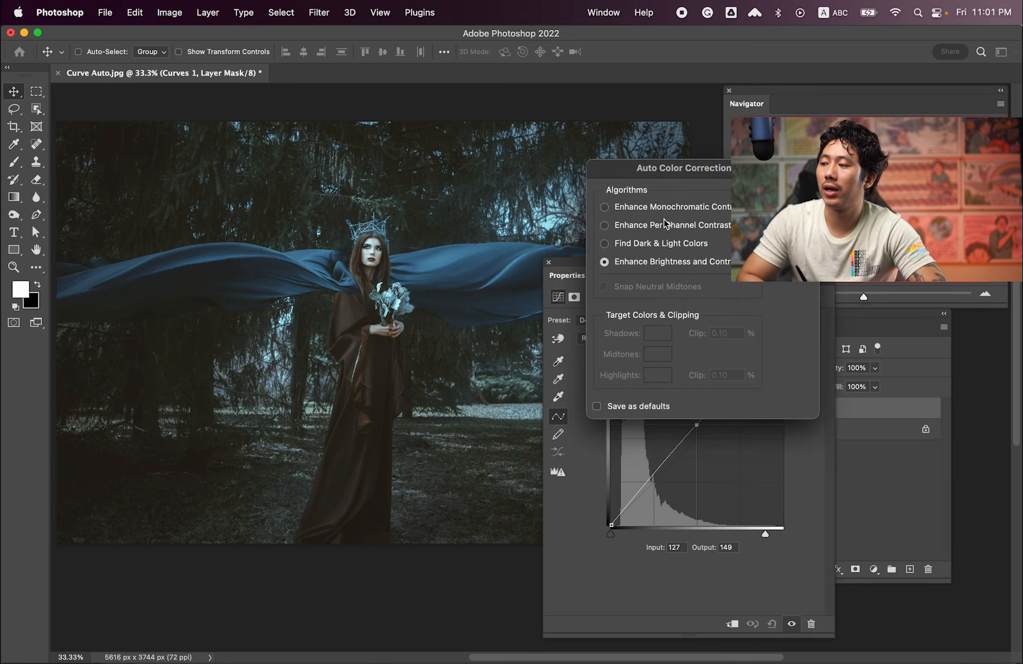
click(605, 244)
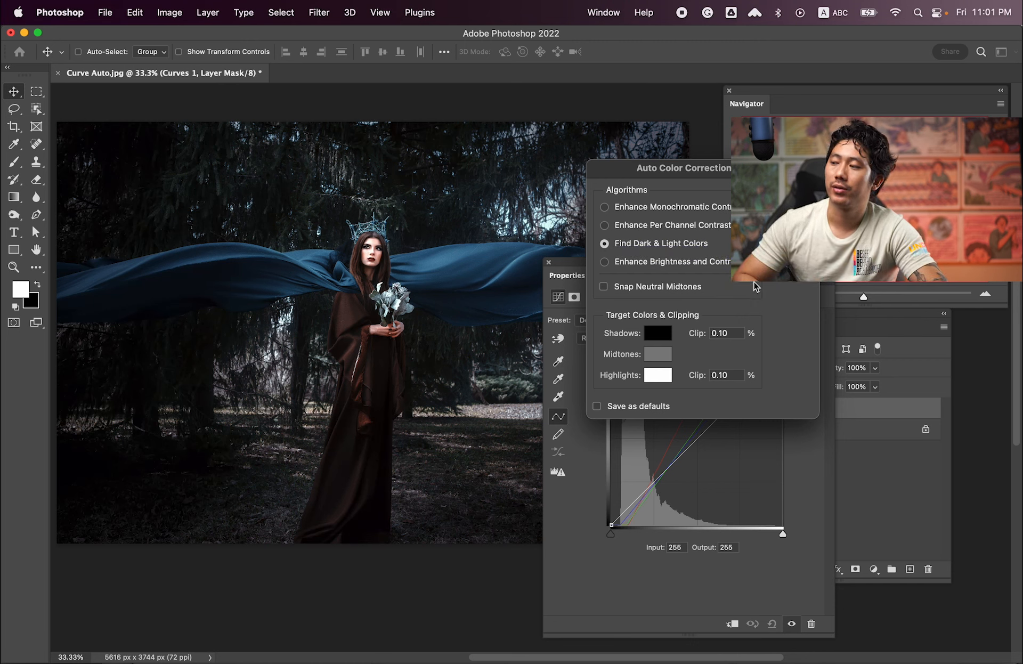
click(790, 192)
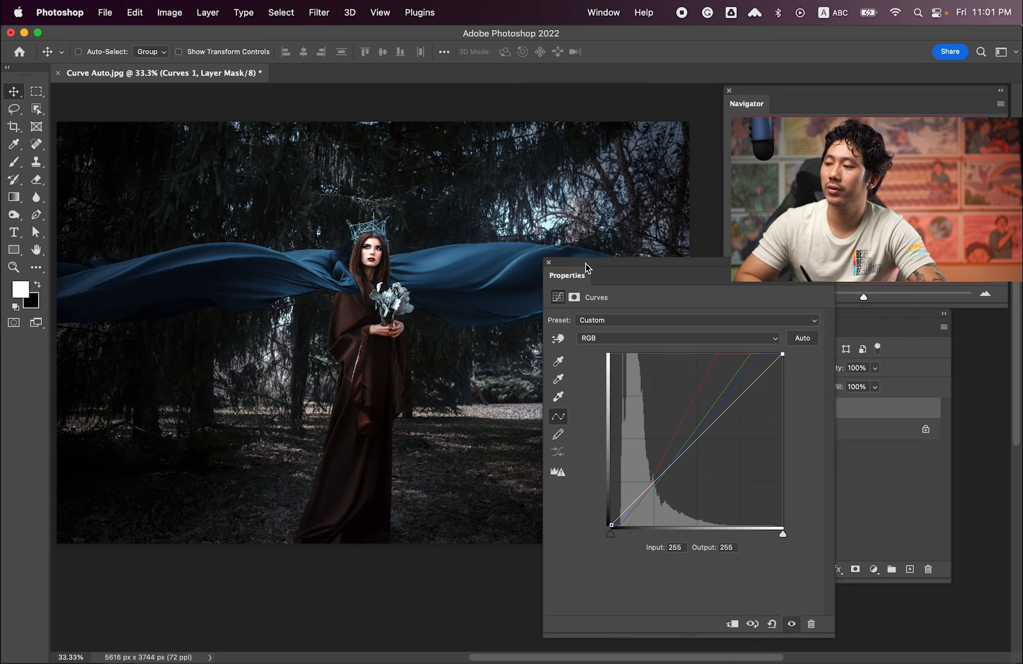
click(549, 263)
Compare the portrait with the Curves 1 layer hidden and shown, both close up and in full
key(super+equal)
drag(418, 335, 464, 348)
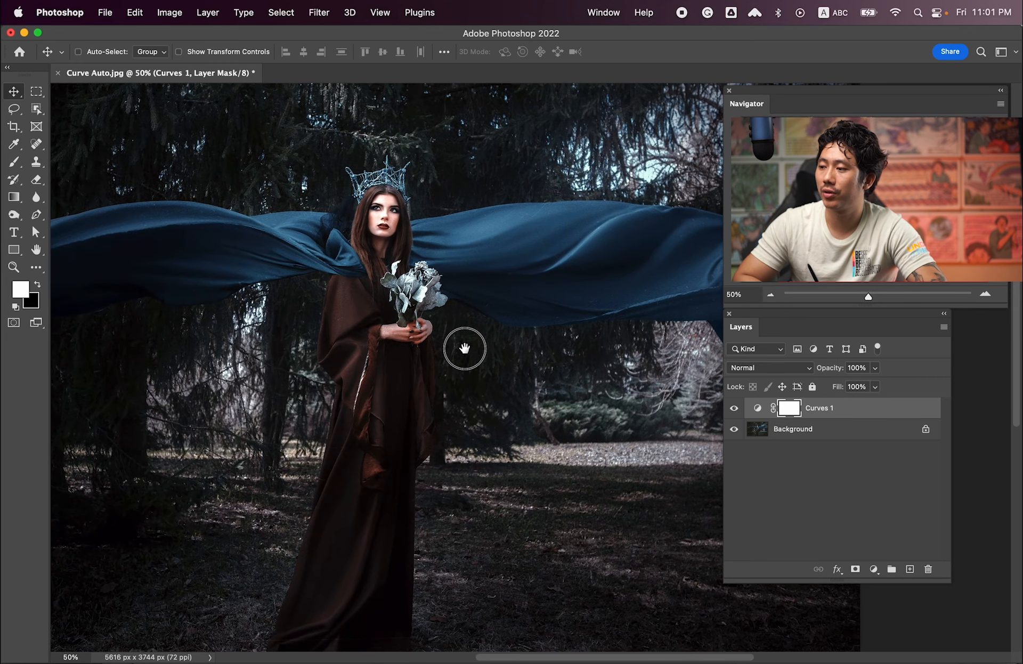
click(734, 408)
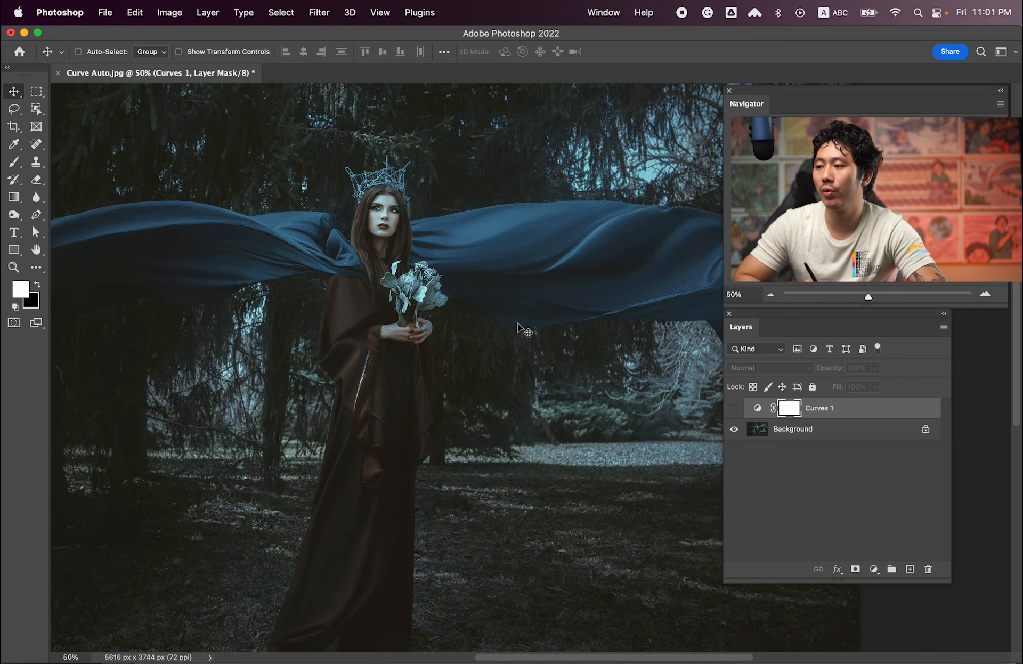
key(super+minus)
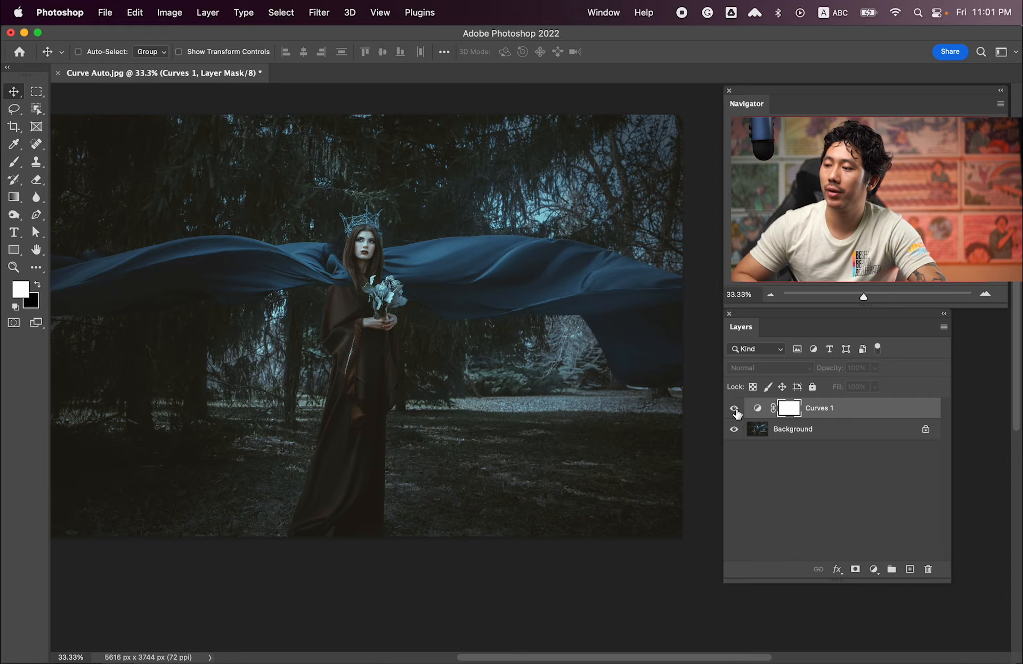
click(733, 407)
drag(436, 302, 490, 370)
key(super+minus)
key(super+minus)
key(super+minus)
key(super+minus)
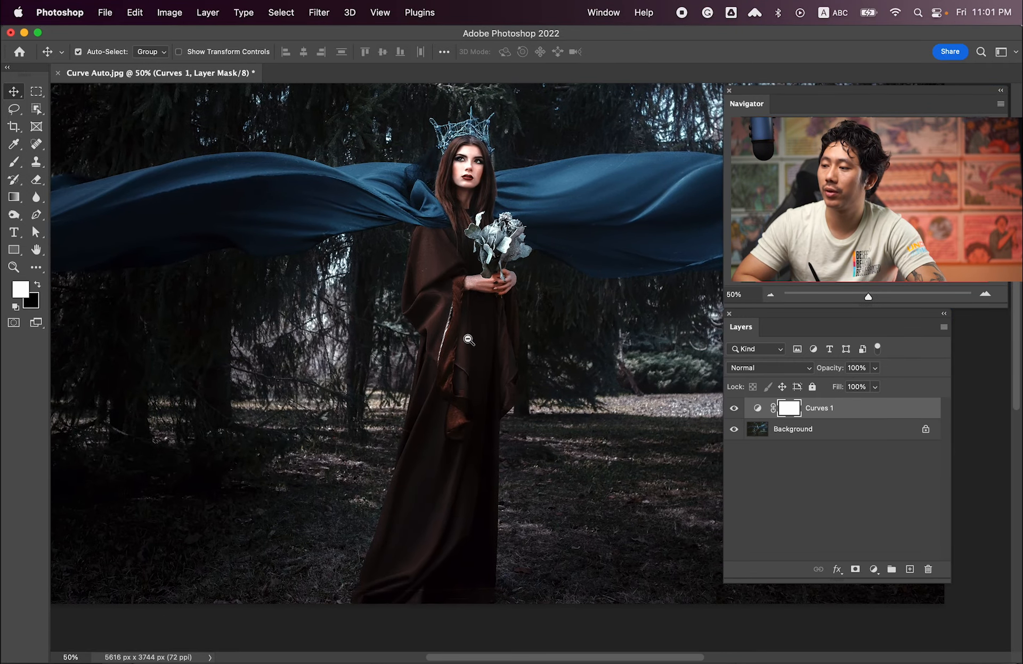
key(super+minus)
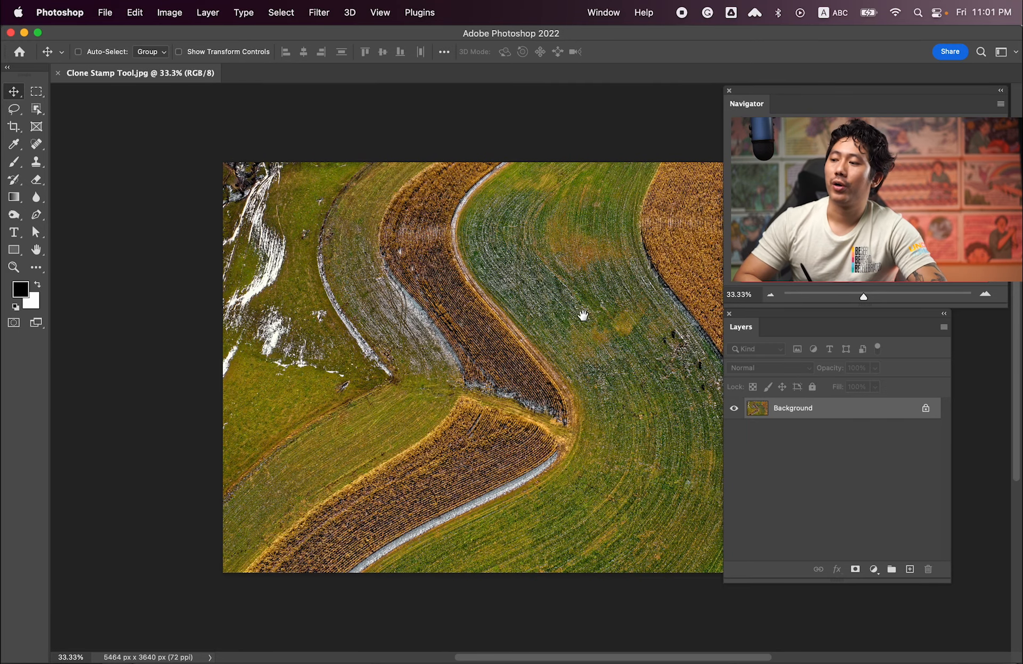
Examine the small dark spots on the green field near the brown crop edge in the Clone Stamp Tool.jpg photo
drag(585, 313, 379, 272)
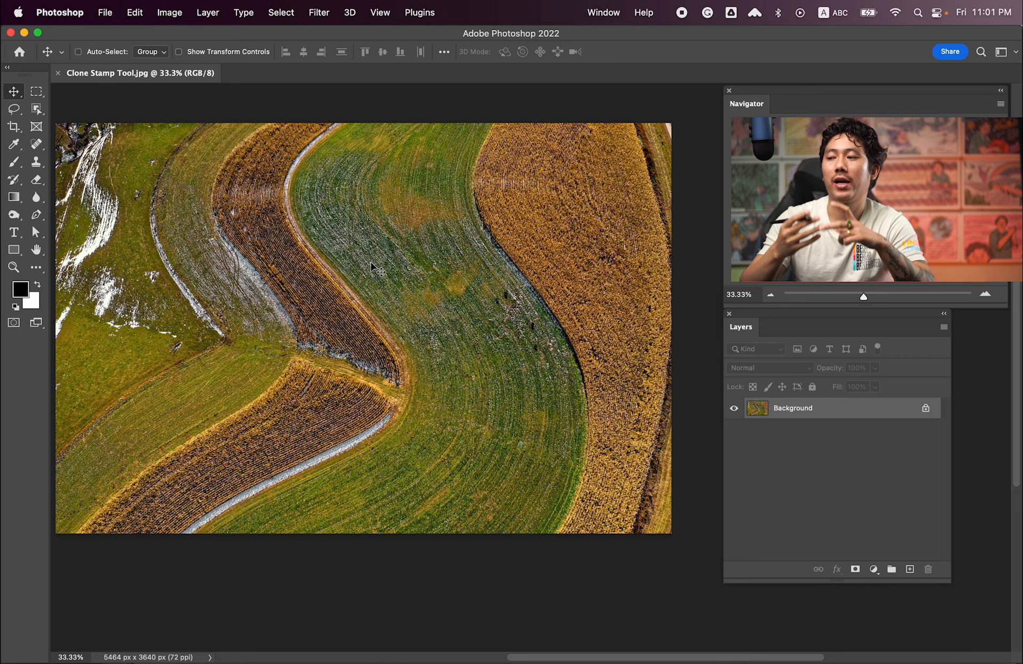
scroll(548, 336, up, 5)
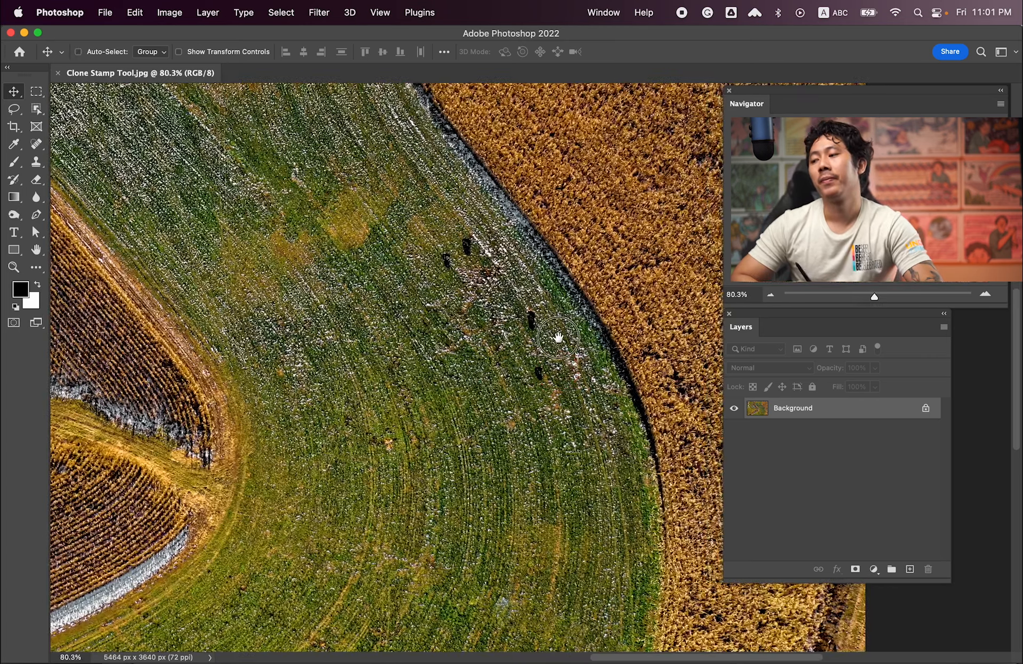
drag(559, 337, 549, 338)
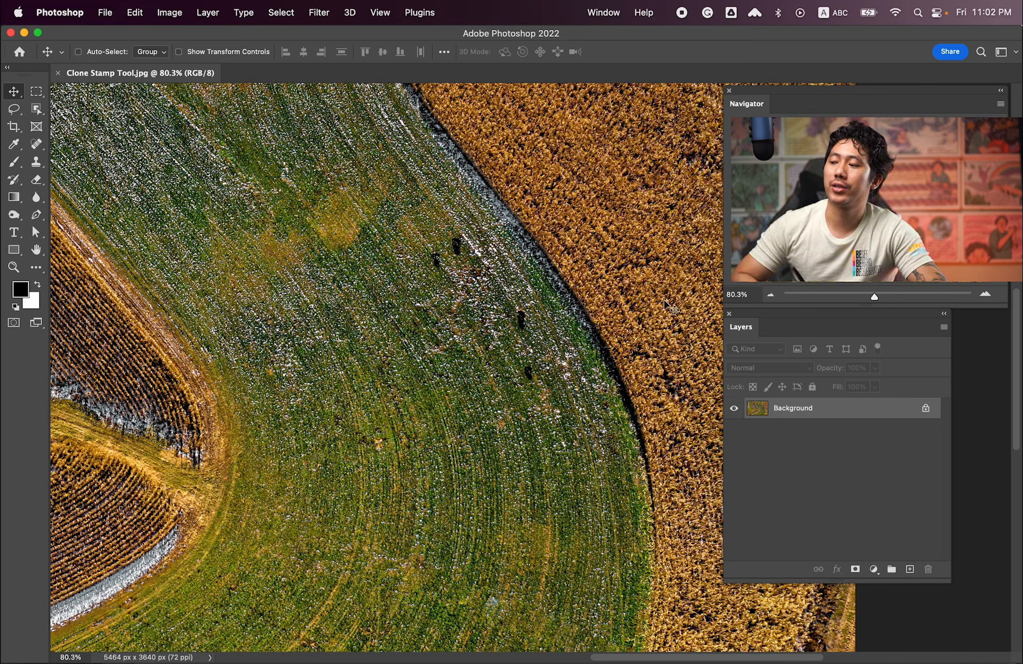
drag(539, 355, 508, 330)
drag(508, 374, 539, 395)
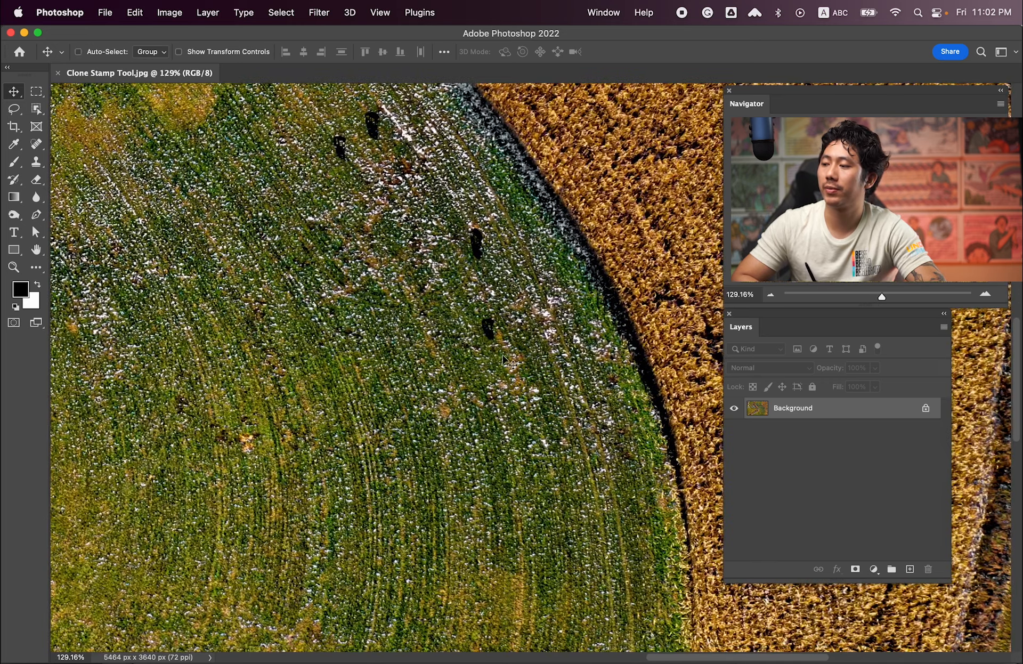
scroll(528, 317, up, 3)
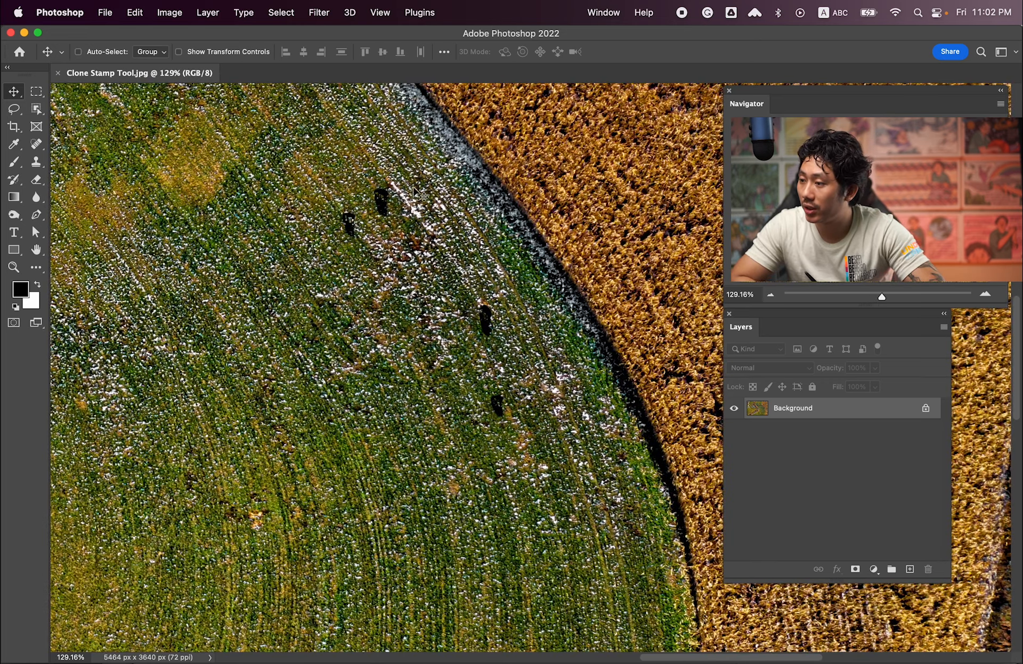
scroll(464, 285, down, 2)
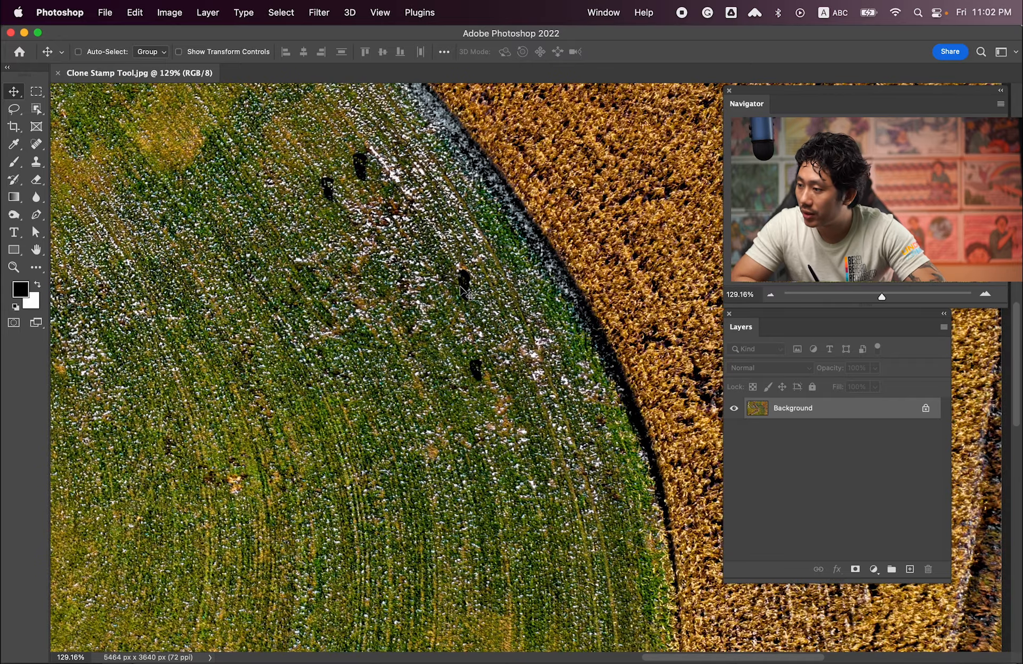
mouse_move(466, 278)
mouse_down()
mouse_move(561, 336)
mouse_move(476, 290)
mouse_up()
mouse_move(487, 393)
mouse_down()
mouse_move(483, 319)
mouse_move(517, 338)
mouse_move(473, 308)
mouse_up()
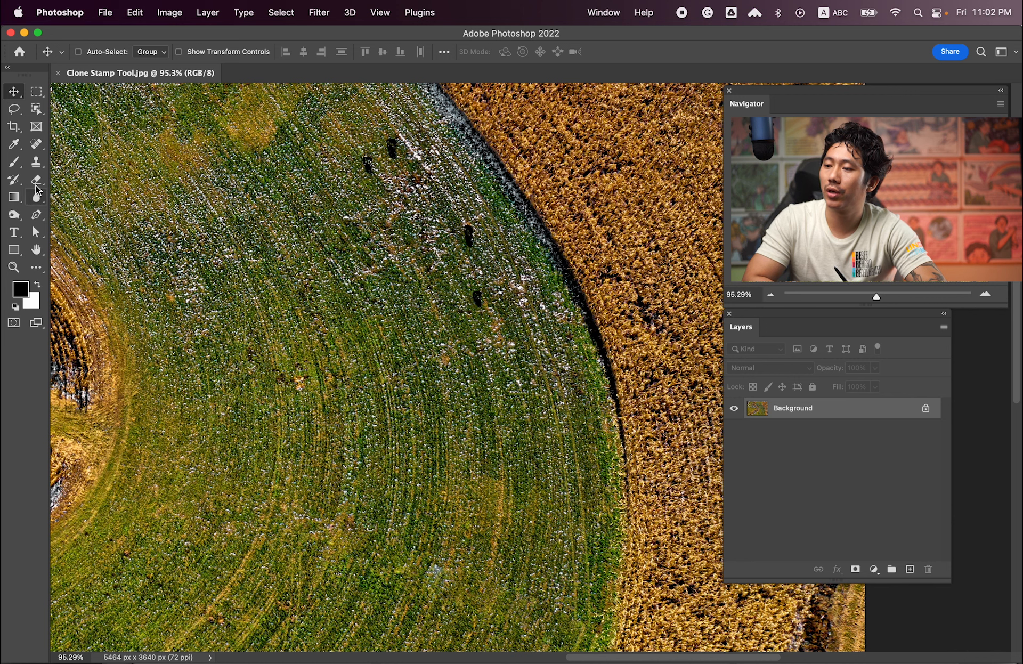
Choose the Clone Stamp tool and sample the clean green field below the lowest dark spot as the source
right_click(36, 162)
click(63, 165)
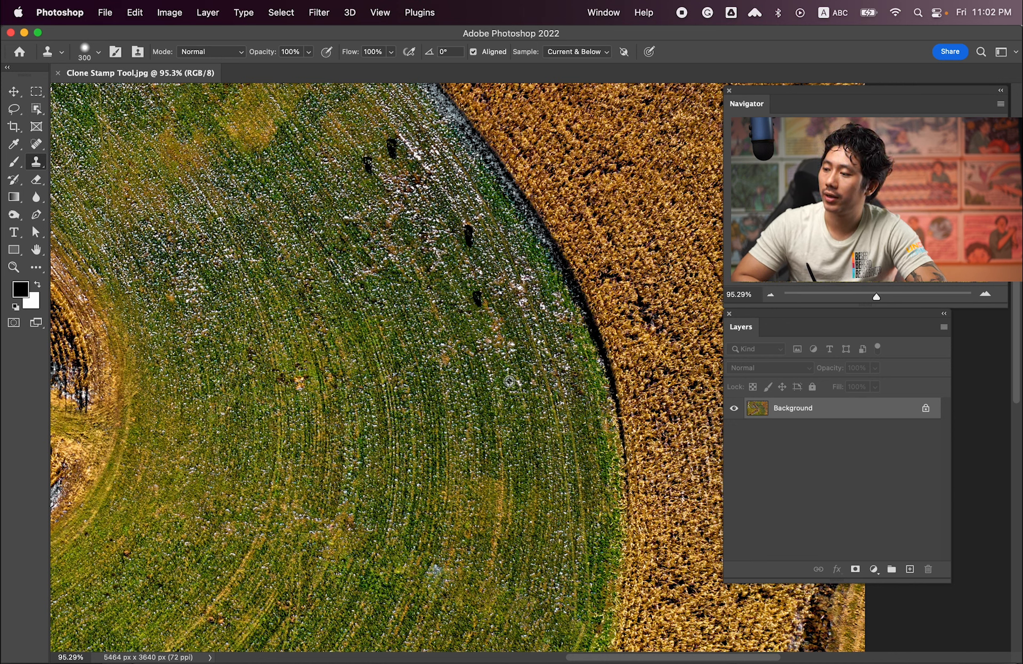
alt+click(510, 382)
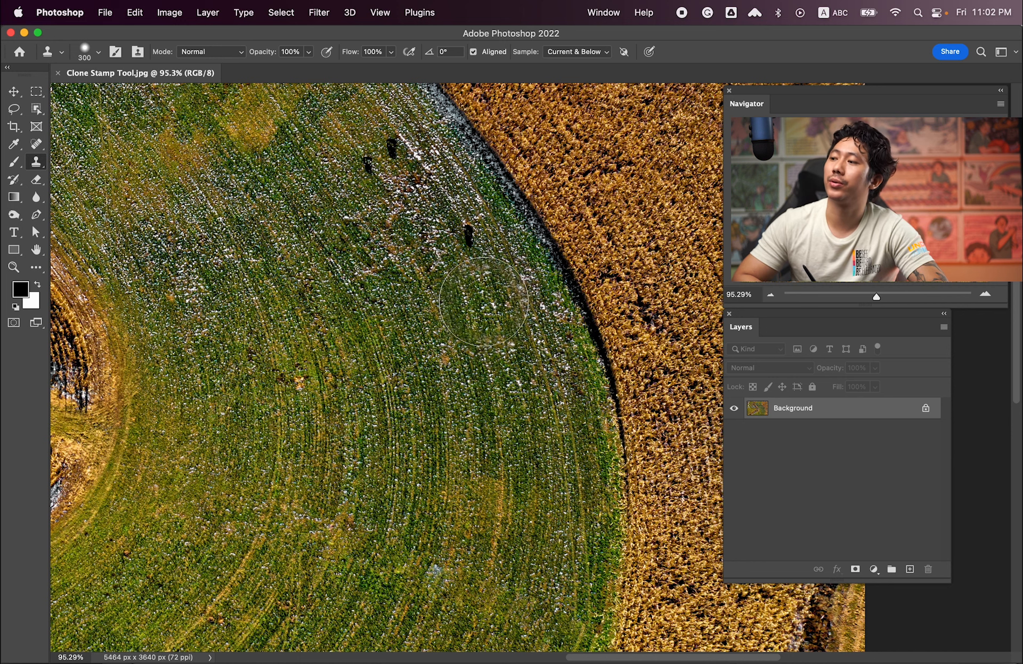
Show the Clone Source settings on their own beside the Navigator, closing the leftover group of collapsed panels
click(603, 12)
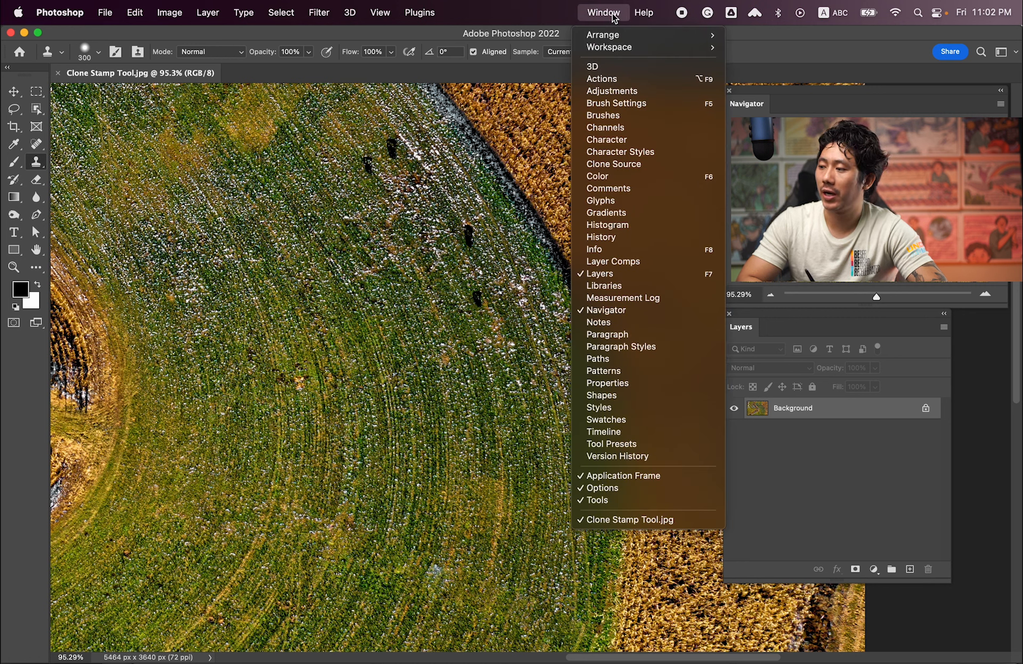
click(634, 166)
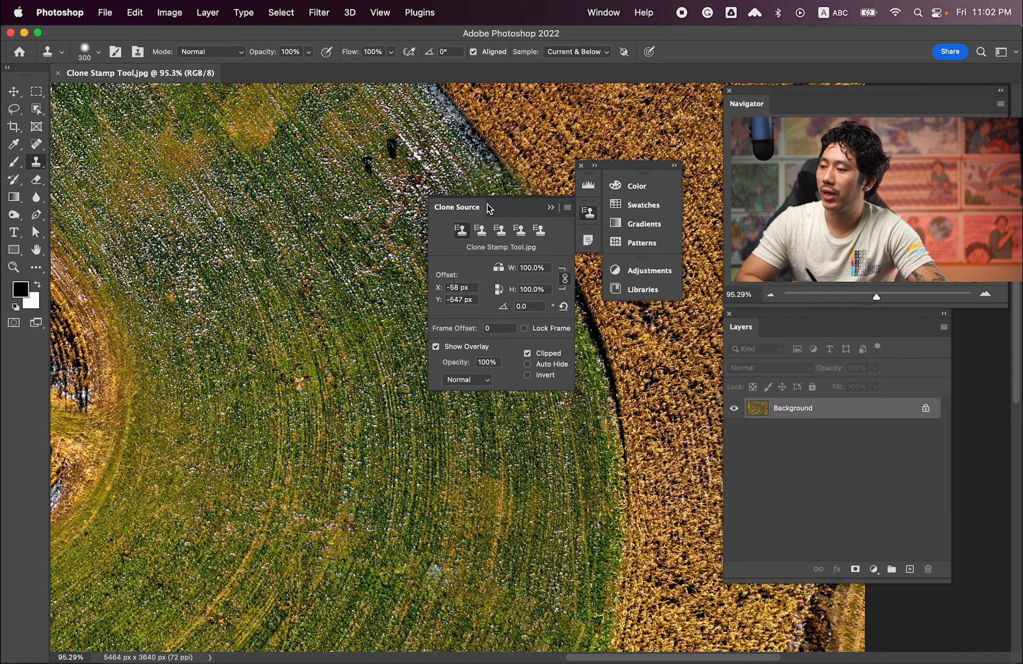
mouse_move(489, 208)
mouse_down()
mouse_move(507, 199)
mouse_move(371, 158)
mouse_up()
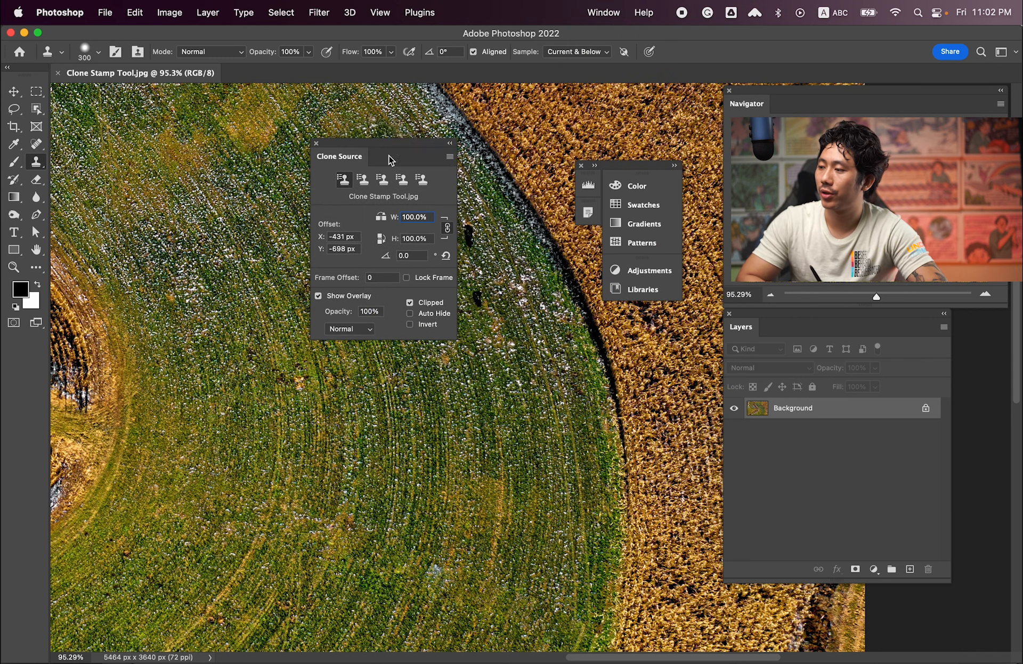
click(581, 166)
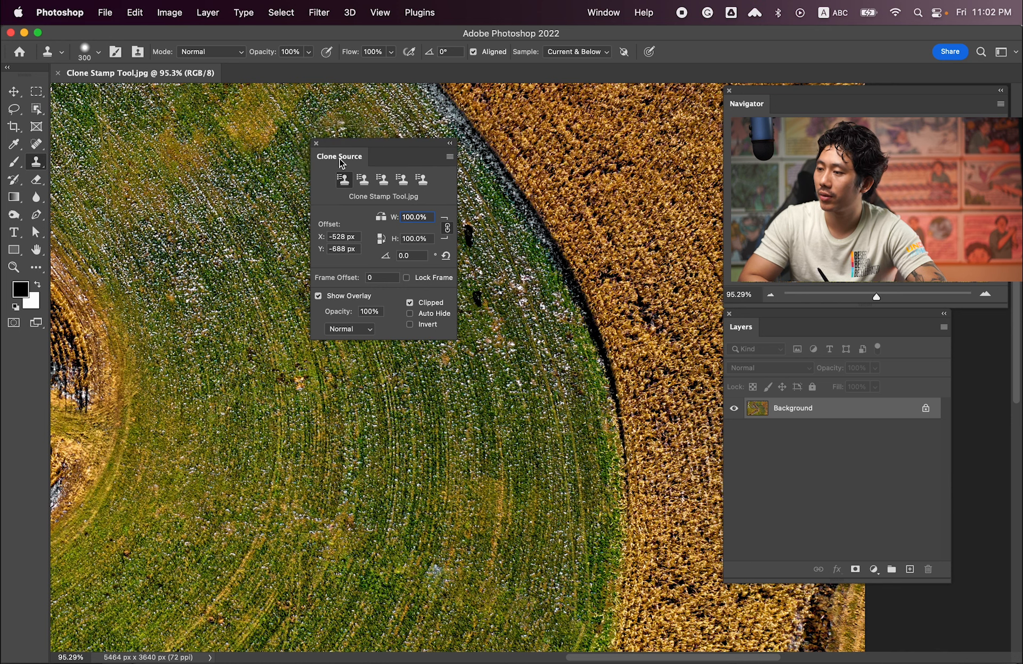
mouse_move(341, 163)
mouse_down()
mouse_move(554, 145)
mouse_move(608, 122)
mouse_move(607, 108)
mouse_up()
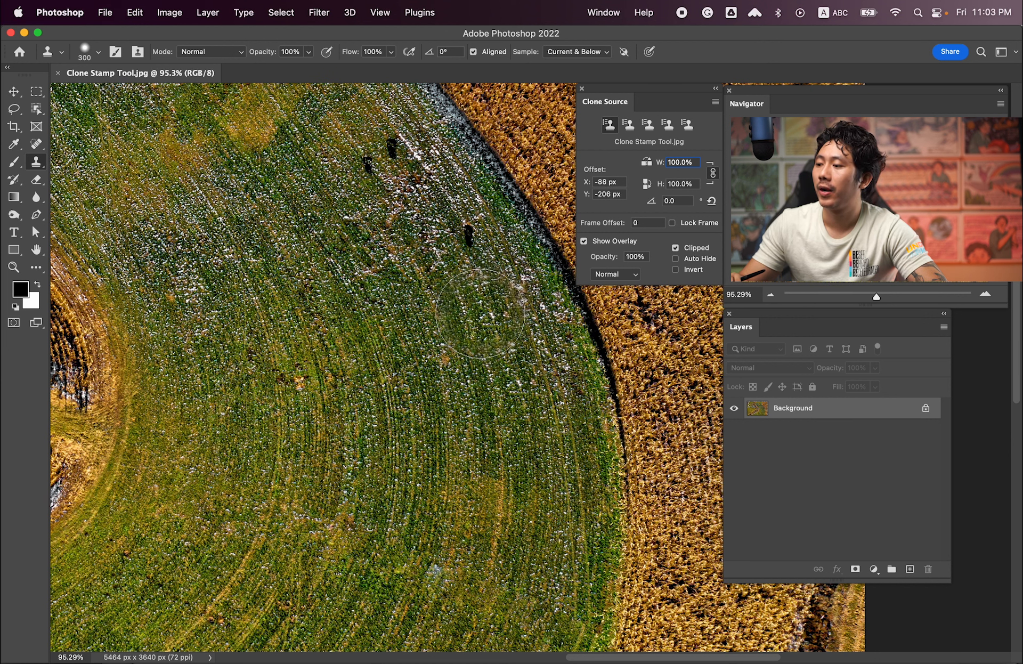
Flip the clone source horizontally and preview its overlay around the lowest dark spot in the field
click(648, 163)
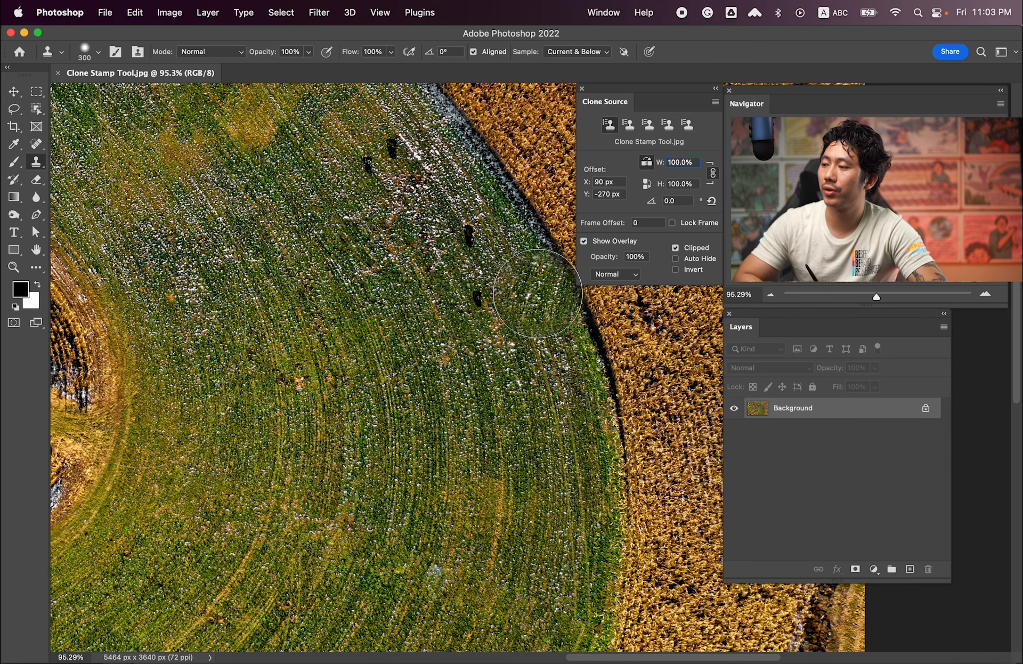
drag(492, 311, 470, 298)
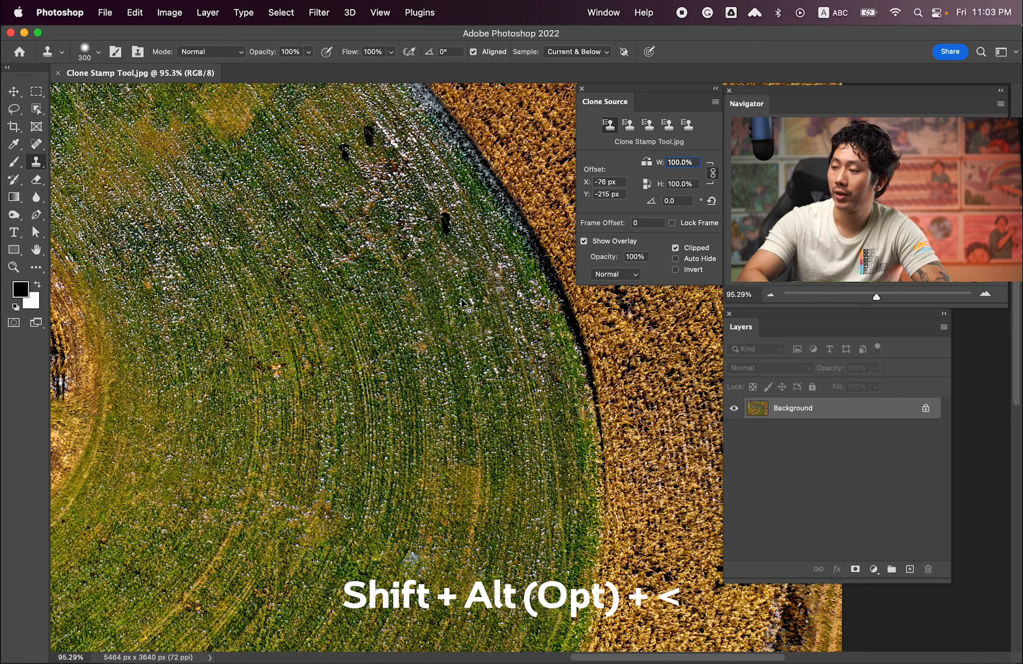
Rotate the clone source to -10.7° and stamp it on the green field below the lowest dark spot
key(shift+alt+comma)
key(shift+alt+comma)
key(shift+alt+comma)
key(shift+alt+comma)
key(shift+alt+comma)
key(shift+alt+comma)
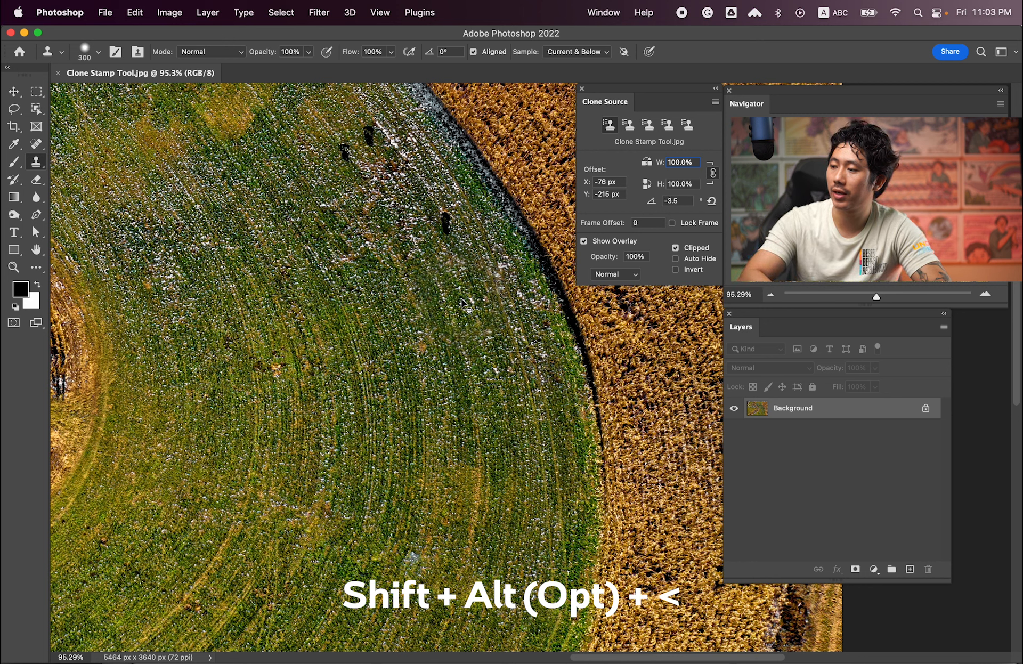
key(shift+alt+comma)
key(shift+alt+comma)
key(shift+alt+comma)
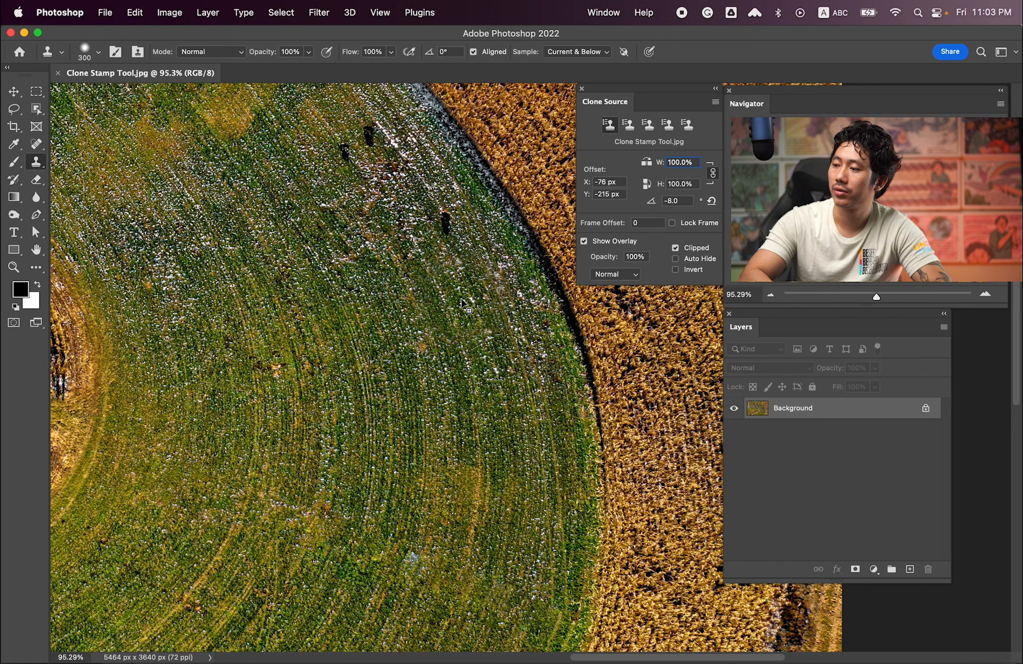
key(shift+alt+comma)
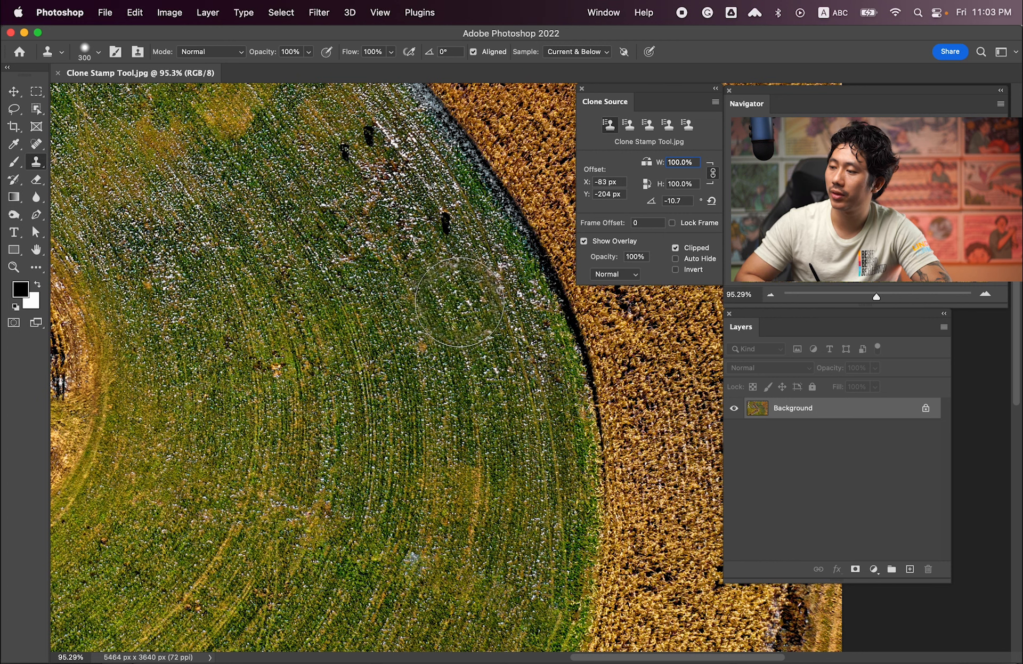
click(462, 302)
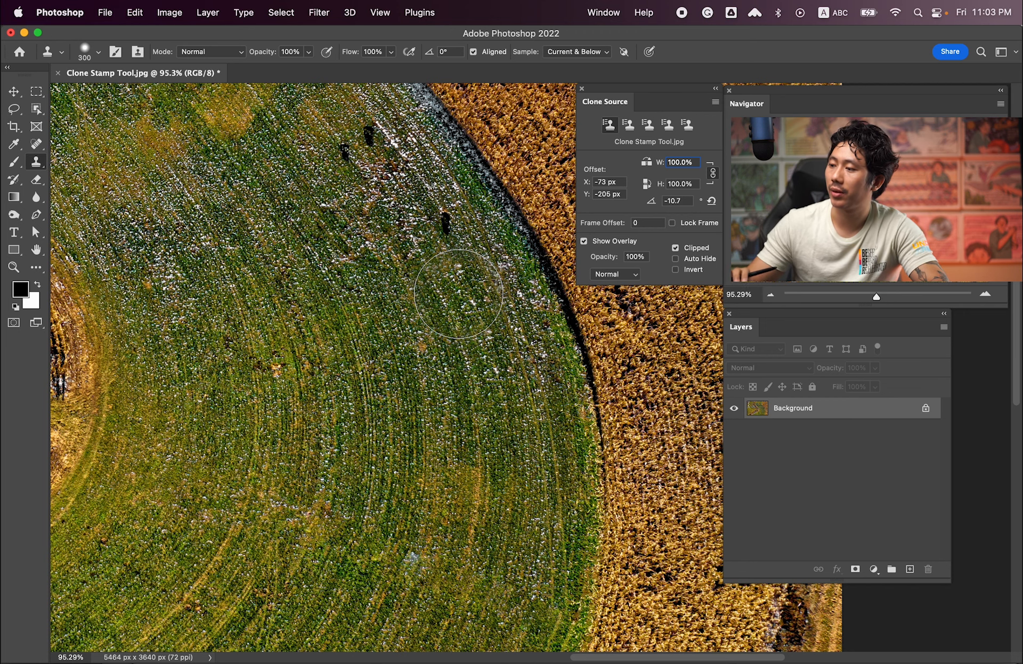
Sample cleaner green field farther below the lowest dark spot as the clone source, previewing the overlay over the spot
drag(449, 262, 411, 354)
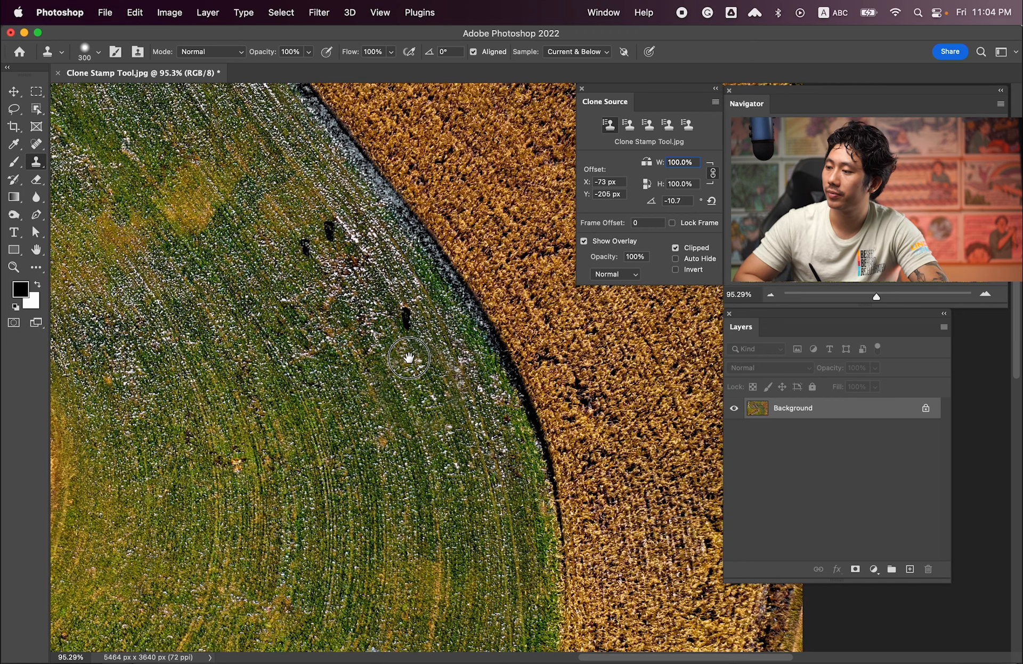
alt+click(453, 436)
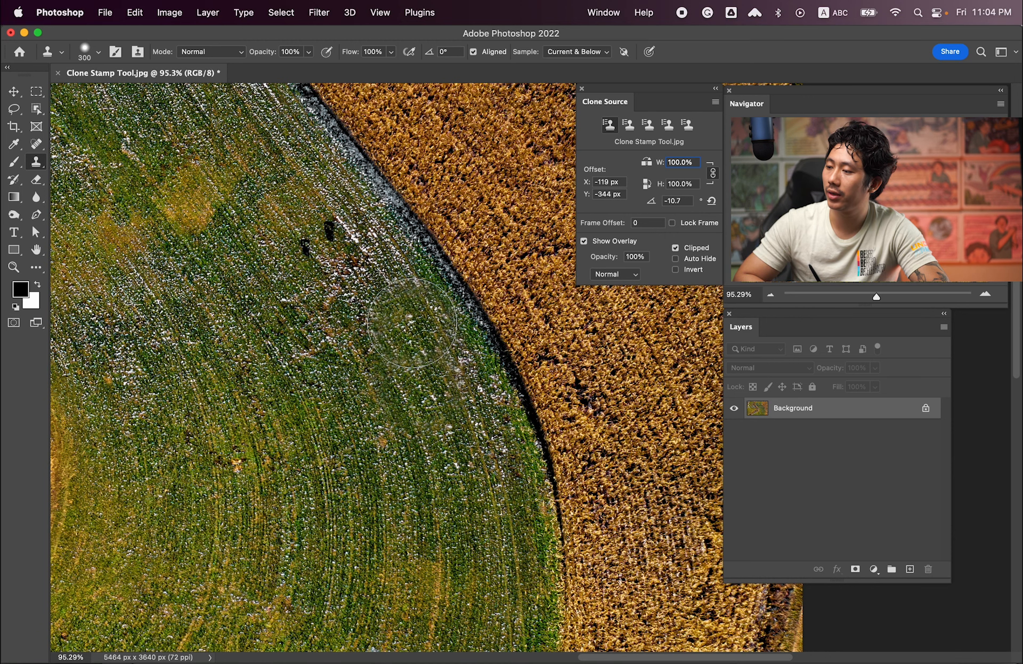
click(422, 337)
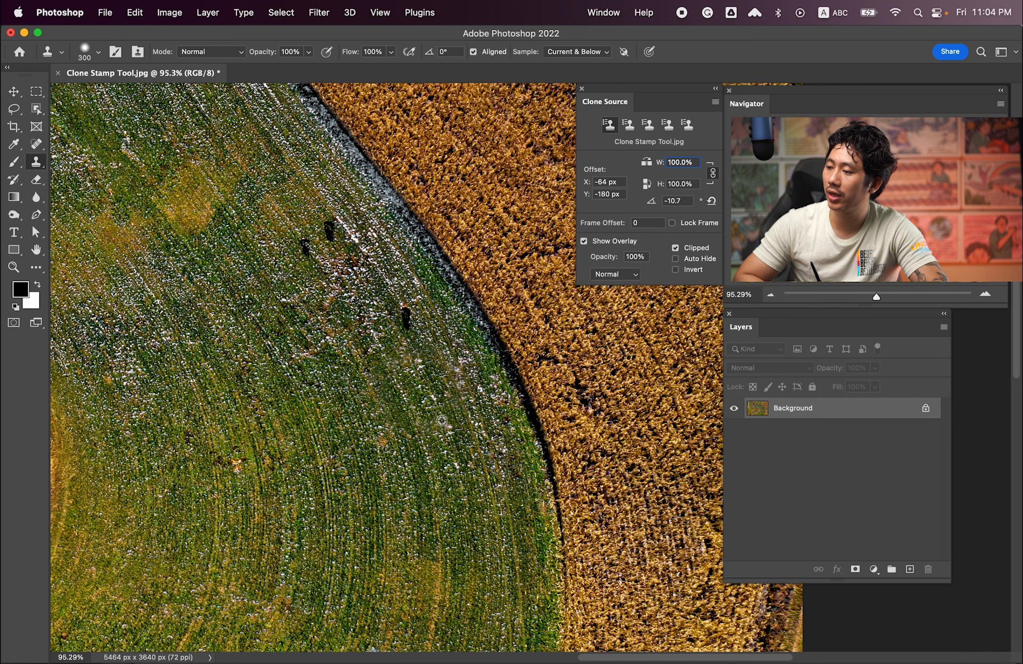
alt+click(464, 497)
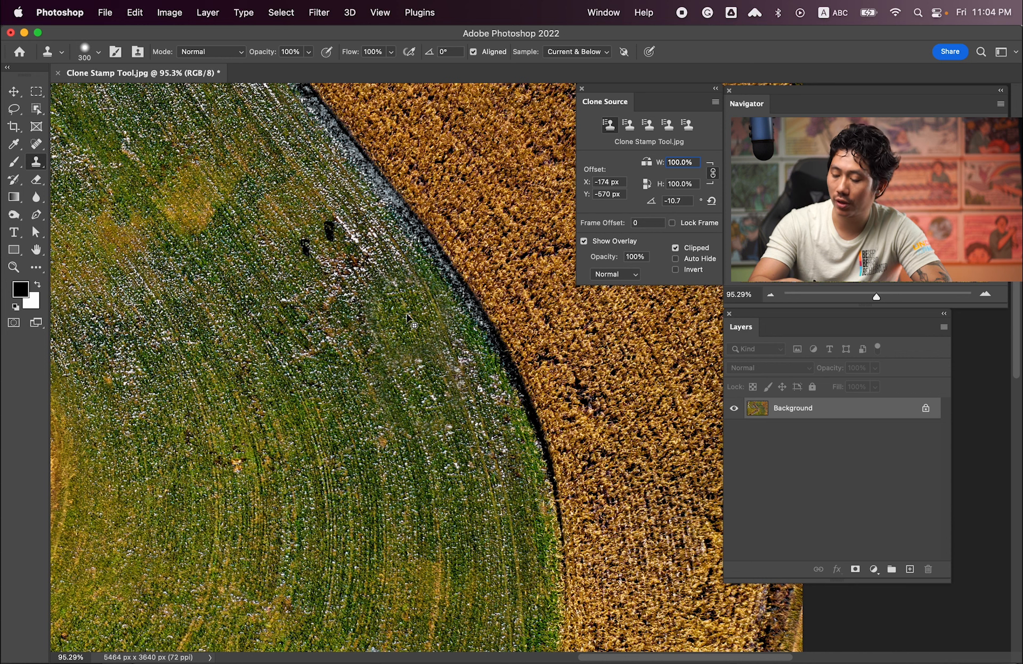
Rotate the clone source to -18.7° and clone over the lowest dark spot in the field
key(alt+shift+comma)
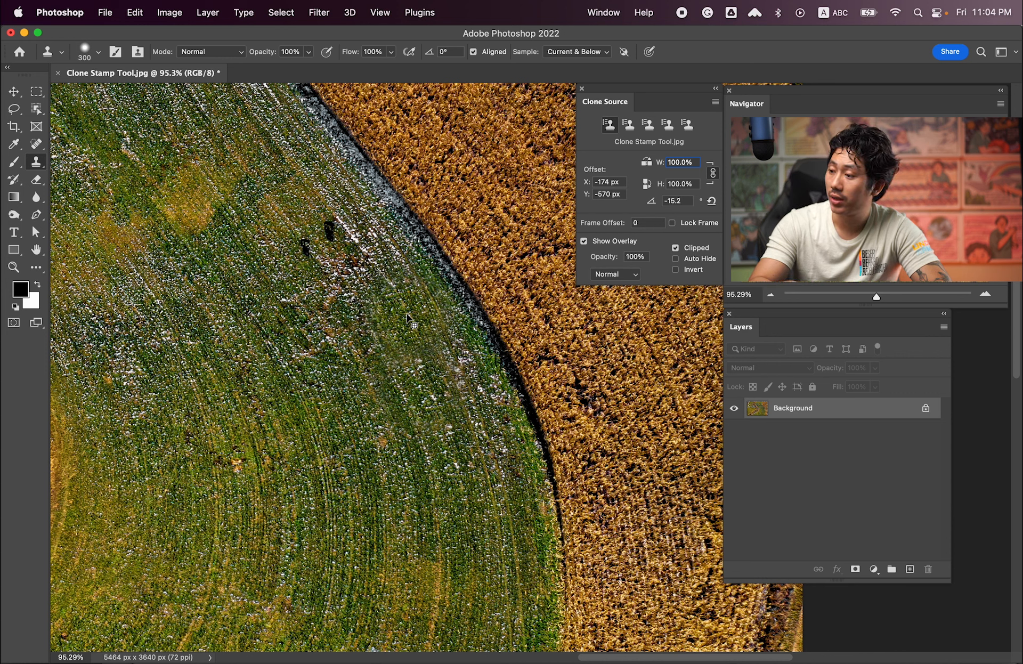
key(alt+shift+comma)
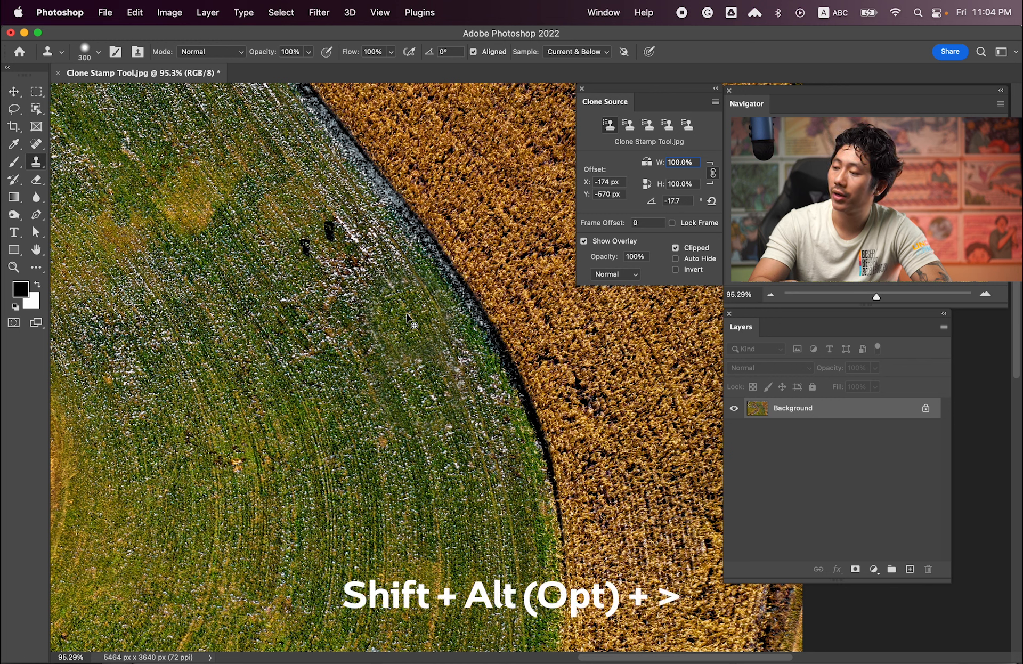
key(alt+shift+period)
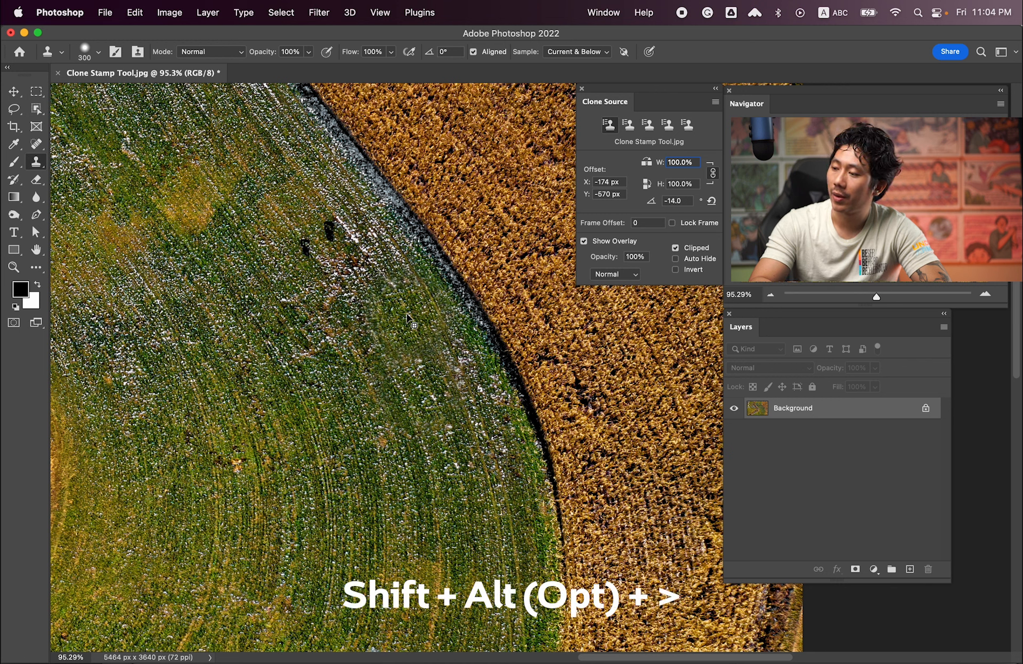
key(alt+shift+comma)
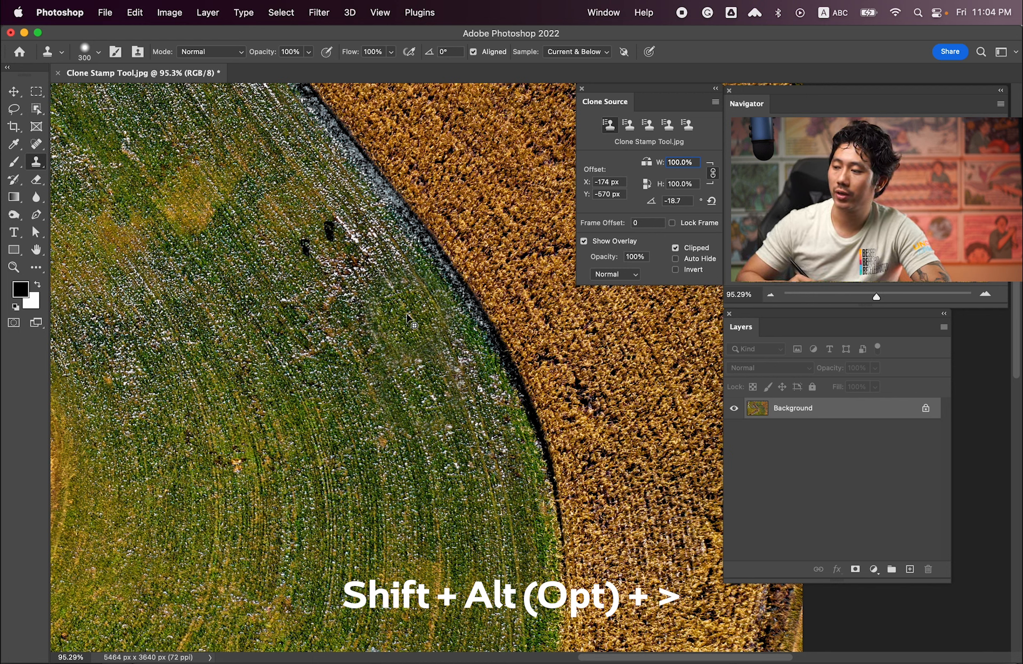
click(408, 318)
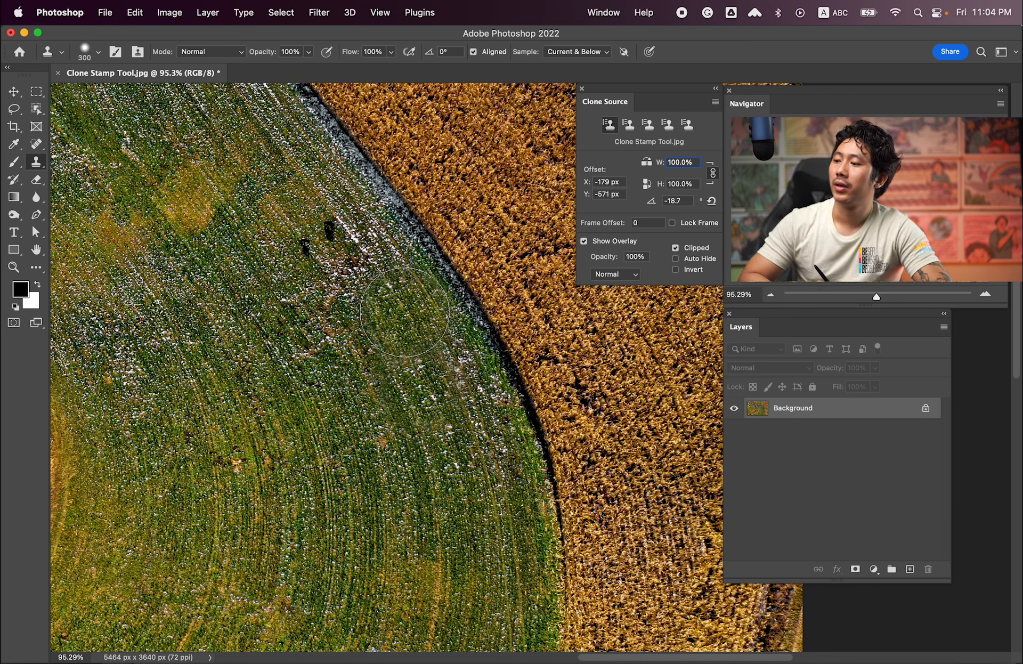
Sample the green field below the two remaining dark spots as the new clone source
drag(405, 312, 270, 213)
scroll(269, 213, down, 2)
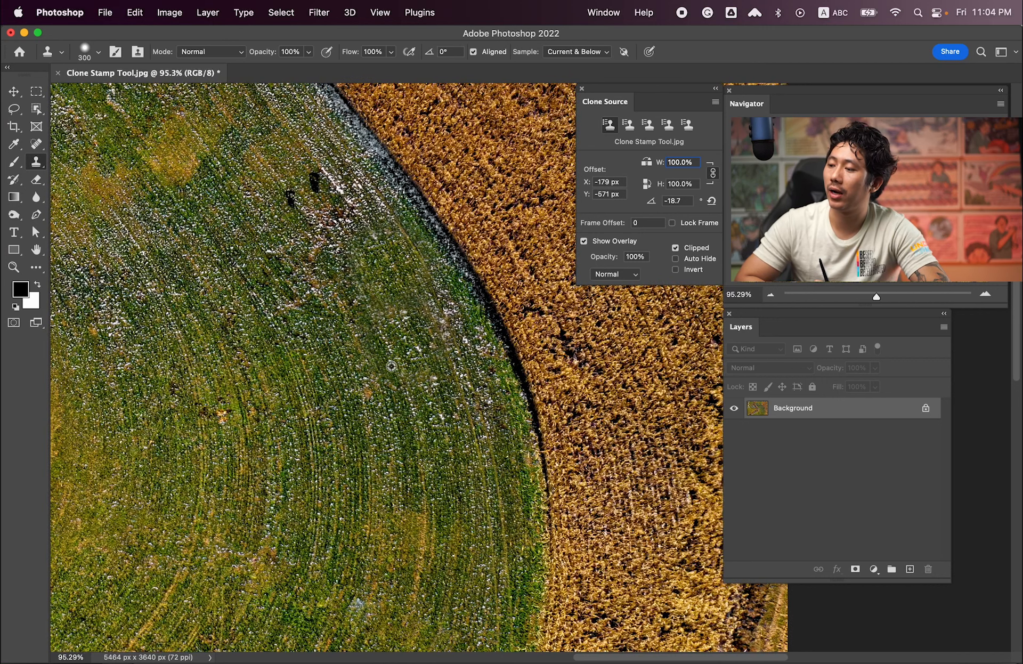
alt+click(375, 404)
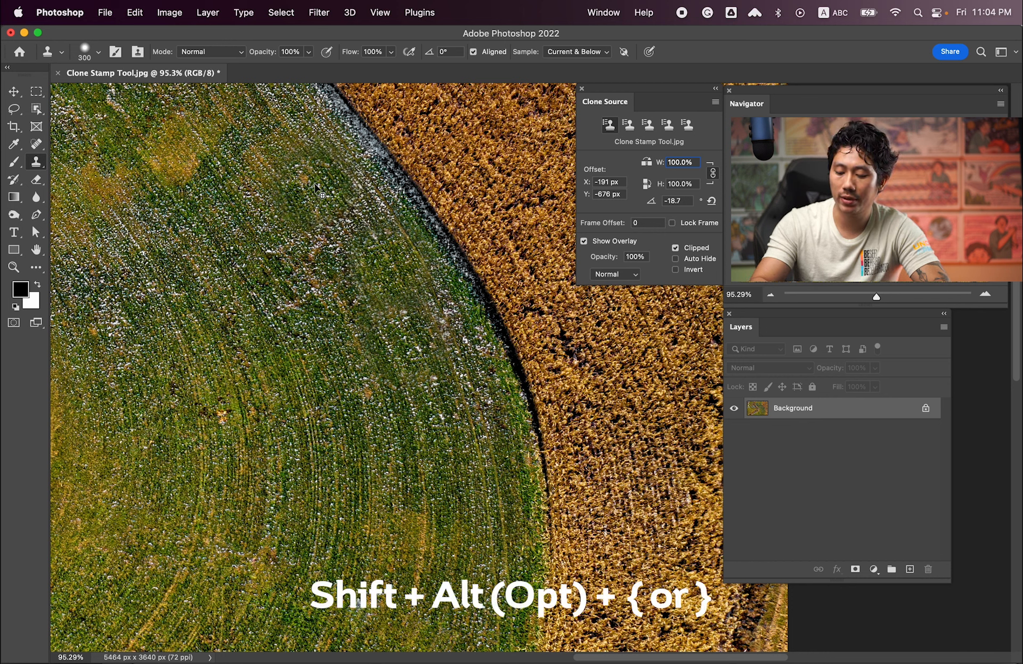
Scale the clone source down proportionally to 84%
key(shift+alt+bracketleft)
key(shift+alt+bracketleft)
key(shift+alt+bracketleft)
key(shift+alt+bracketleft)
key(shift+alt+bracketleft)
key(shift+alt+bracketleft)
key(shift+alt+bracketleft)
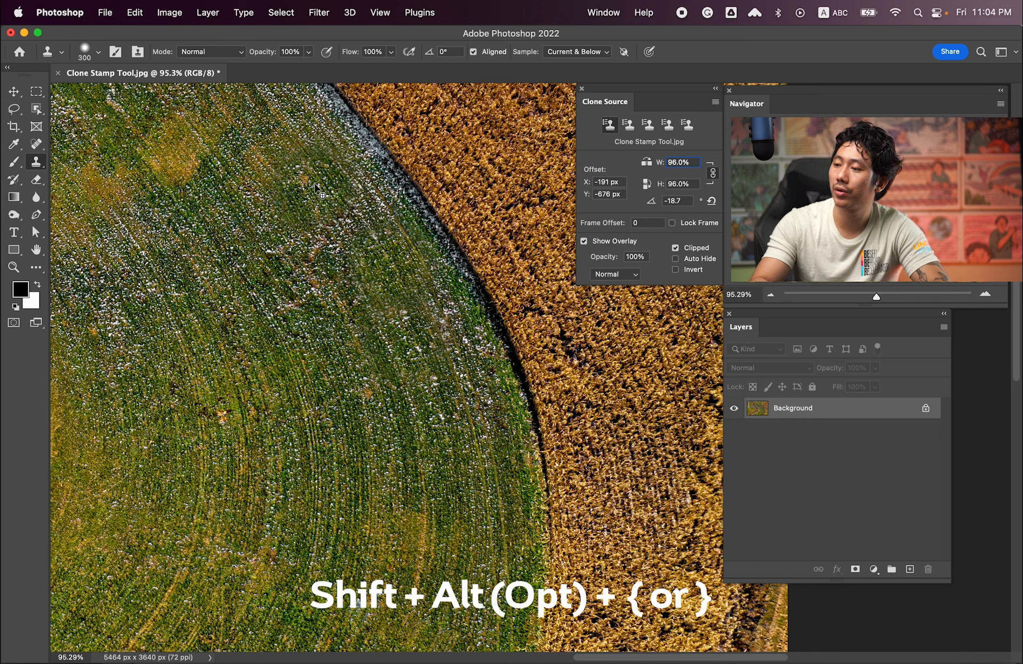
key(shift+alt+bracketleft)
key(shift+alt+bracketleft)
key(shift+alt+bracketleft)
key(shift+alt+bracketleft)
key(shift+alt+bracketleft)
key(shift+alt+bracketleft)
key(shift+alt+bracketleft)
key(shift+alt+bracketleft)
key(shift+alt+bracketleft)
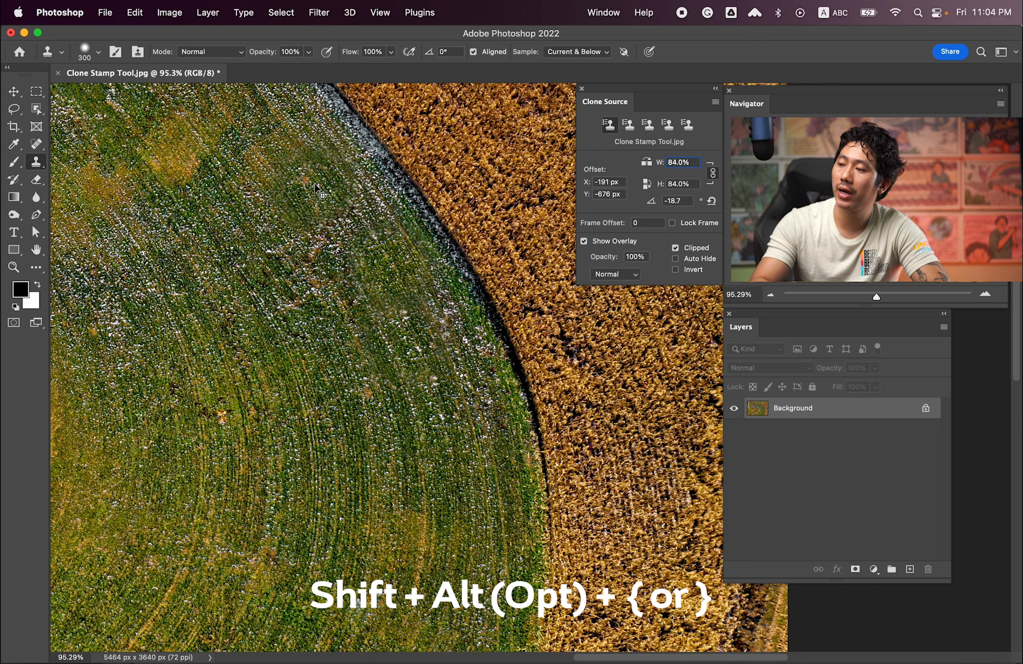
Scale the clone source up proportionally to 102.5%
key(shift+alt+bracketright)
key(shift+alt+bracketright)
key(shift+alt+bracketright)
key(shift+alt+bracketright)
key(shift+alt+bracketright)
key(shift+alt+bracketright)
key(shift+alt+bracketright)
key(shift+alt+bracketright)
key(shift+alt+bracketright)
key(shift+alt+bracketright)
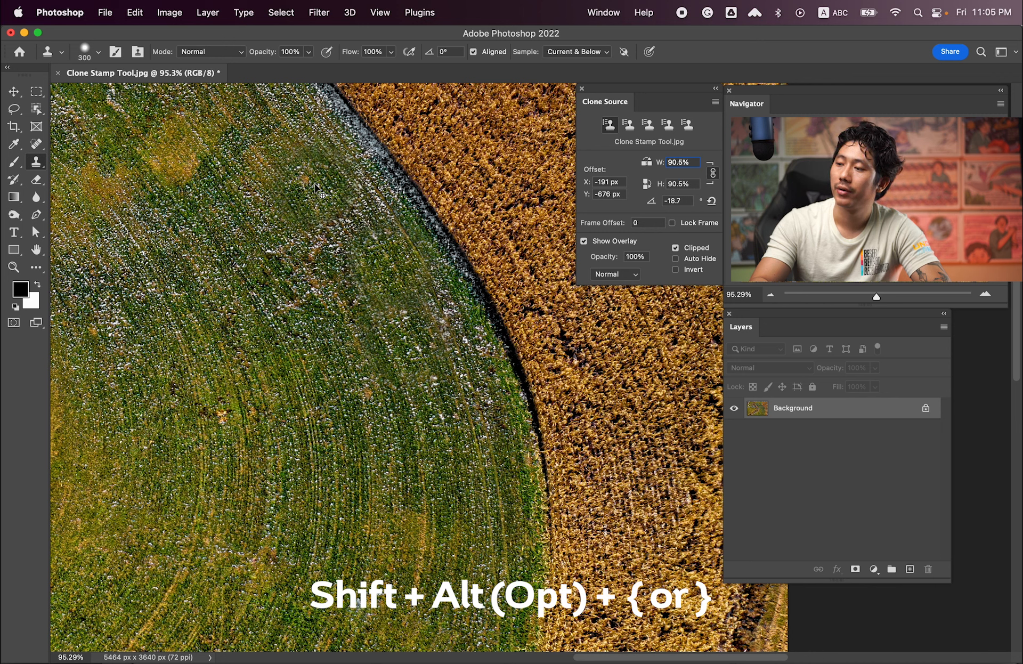
key(shift+alt+bracketright)
key(shift+alt+bracketright)
key(shift+alt+bracketright)
key(shift+alt+bracketright)
key(shift+alt+bracketright)
key(shift+alt+bracketright)
key(shift+alt+bracketright)
key(shift+alt+bracketright)
key(shift+alt+bracketright)
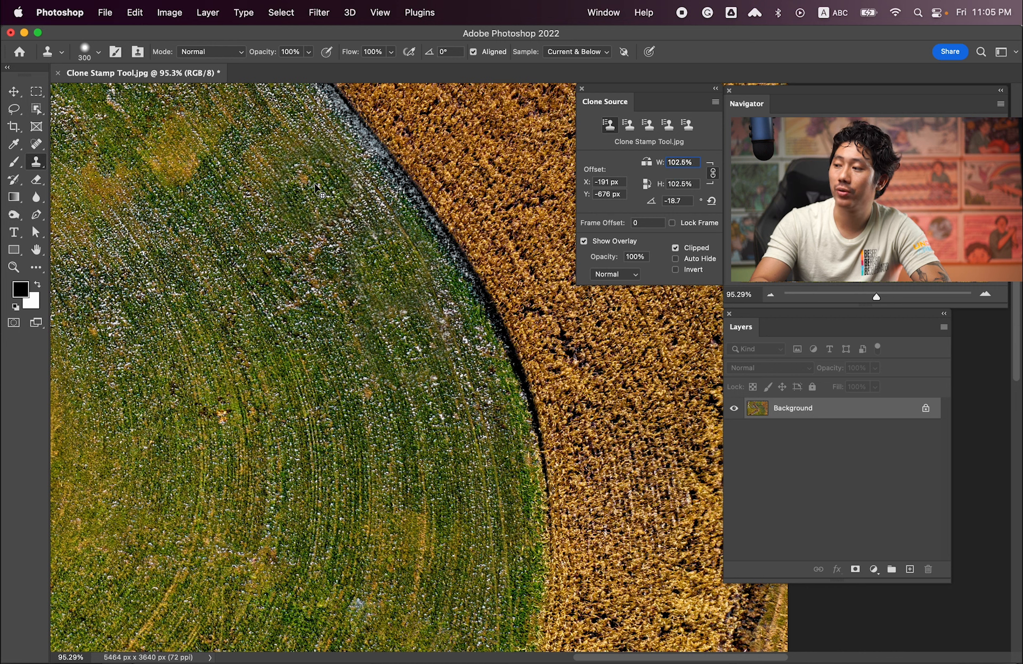
Reduce the clone source scale to 96% and adjust it further down and up in small increments
key(shift+alt+bracketleft)
key(shift+alt+bracketleft)
key(shift+alt+bracketleft)
key(shift+alt+bracketleft)
key(shift+alt+bracketleft)
key(shift+alt+bracketleft)
key(shift+alt+bracketleft)
key(shift+alt+bracketleft)
key(shift+alt+bracketleft)
key(shift+alt+bracketleft)
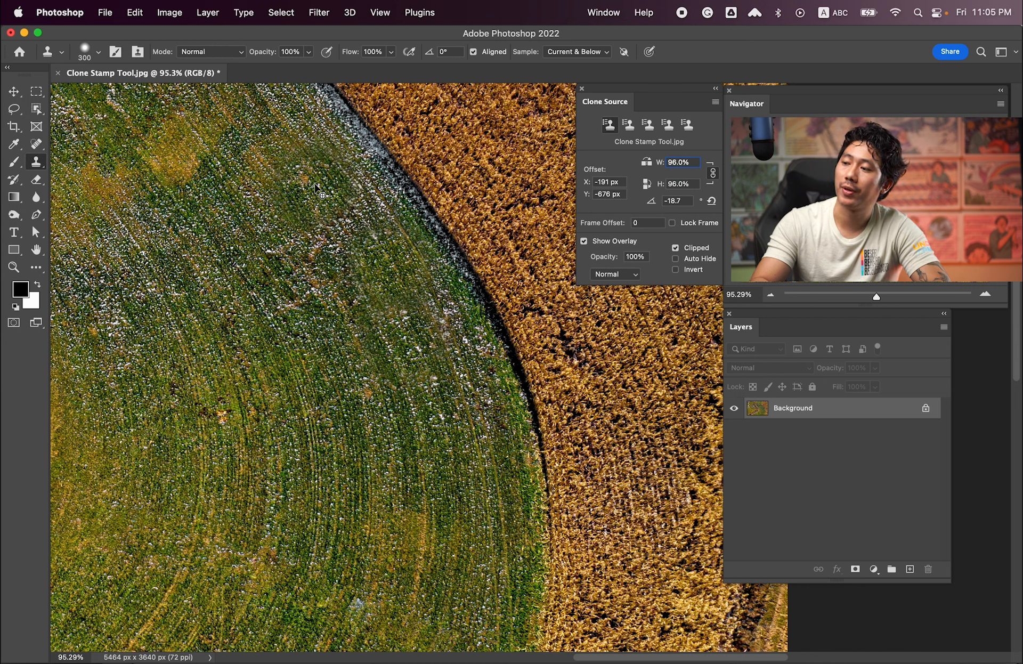
key(shift+alt+bracketleft)
key(shift+alt+bracketleft)
key(shift+alt+bracketleft)
key(shift+alt+bracketright)
key(shift+alt+bracketright)
key(shift+alt+bracketright)
key(shift+alt+bracketright)
key(shift+alt+bracketright)
key(shift+alt+bracketright)
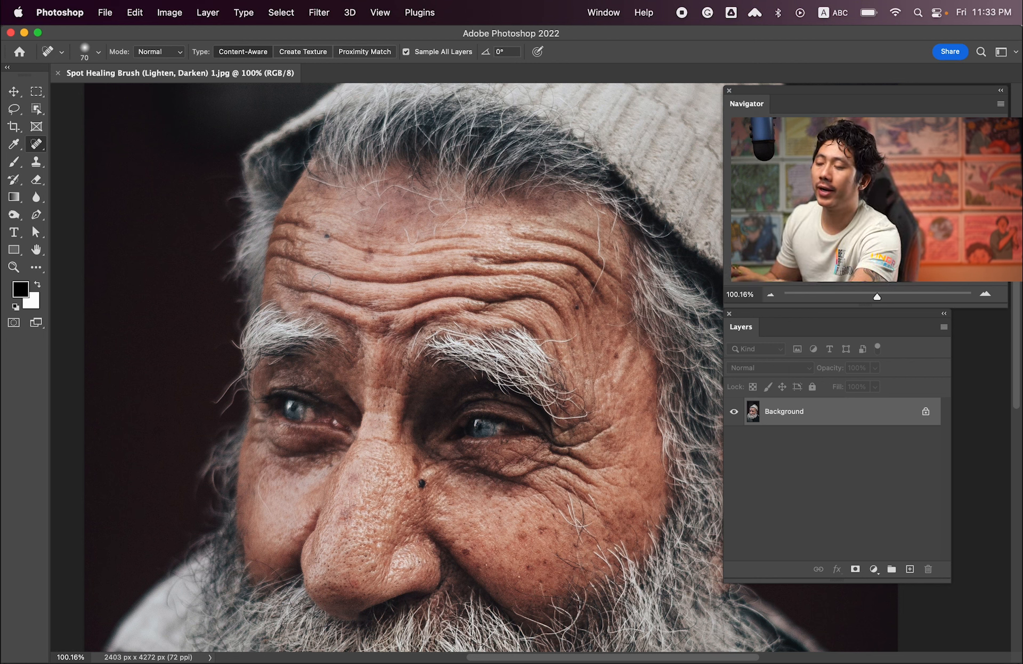
Choose the Spot Healing Brush and heal three dark spots on the man's forehead directly on the Background layer
right_click(40, 144)
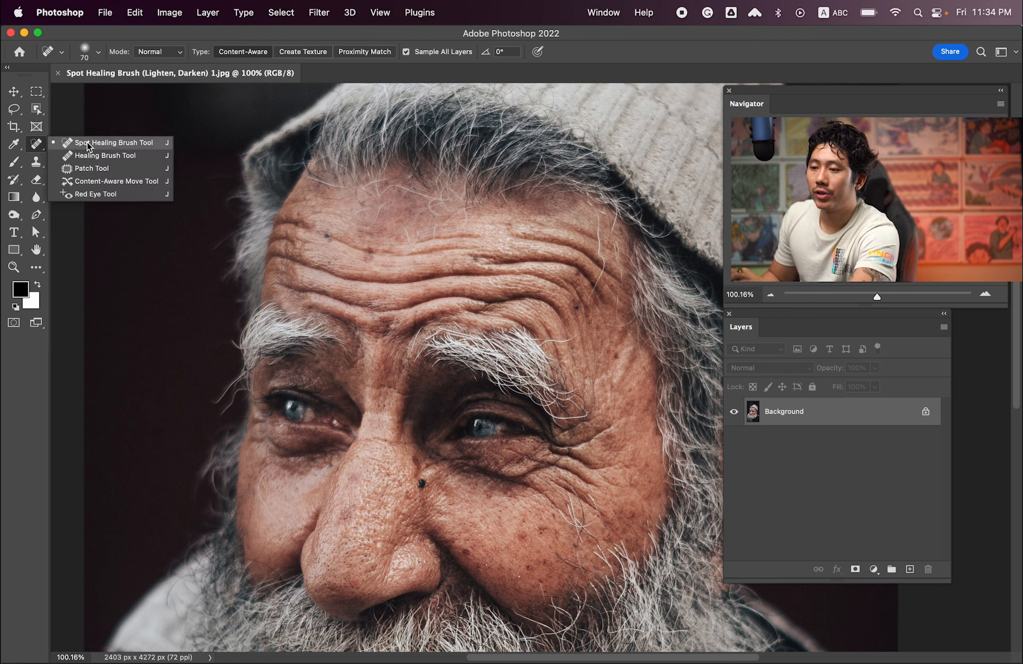
click(88, 148)
drag(394, 244, 429, 259)
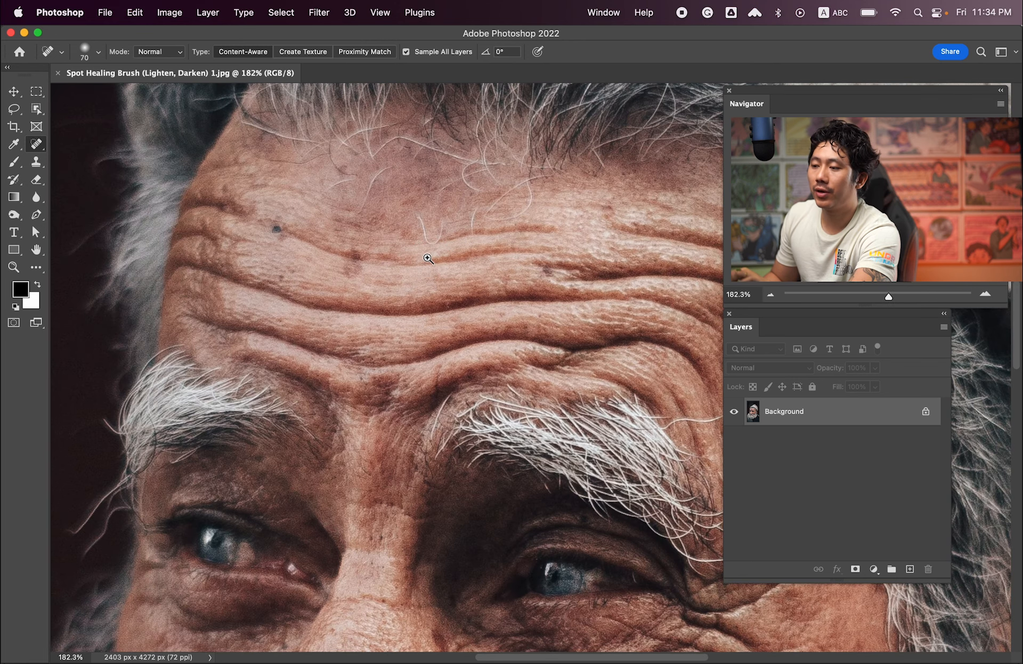
click(278, 231)
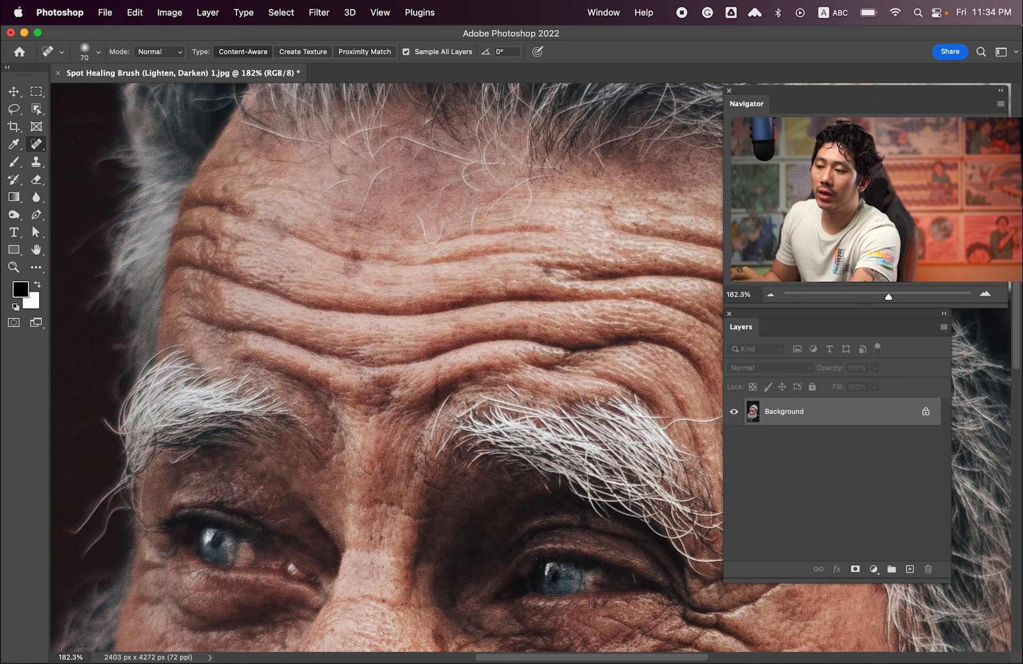
drag(328, 265, 365, 264)
drag(543, 267, 552, 269)
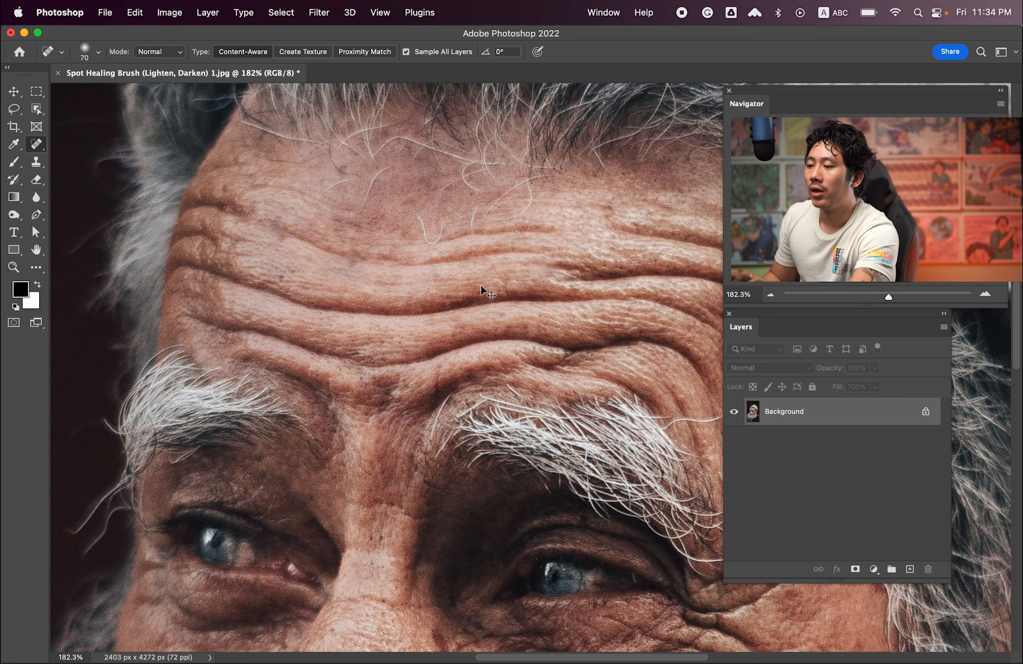
Undo the three healing strokes on the forehead
key(super+z)
drag(454, 271, 424, 261)
key(super+z)
key(super+z)
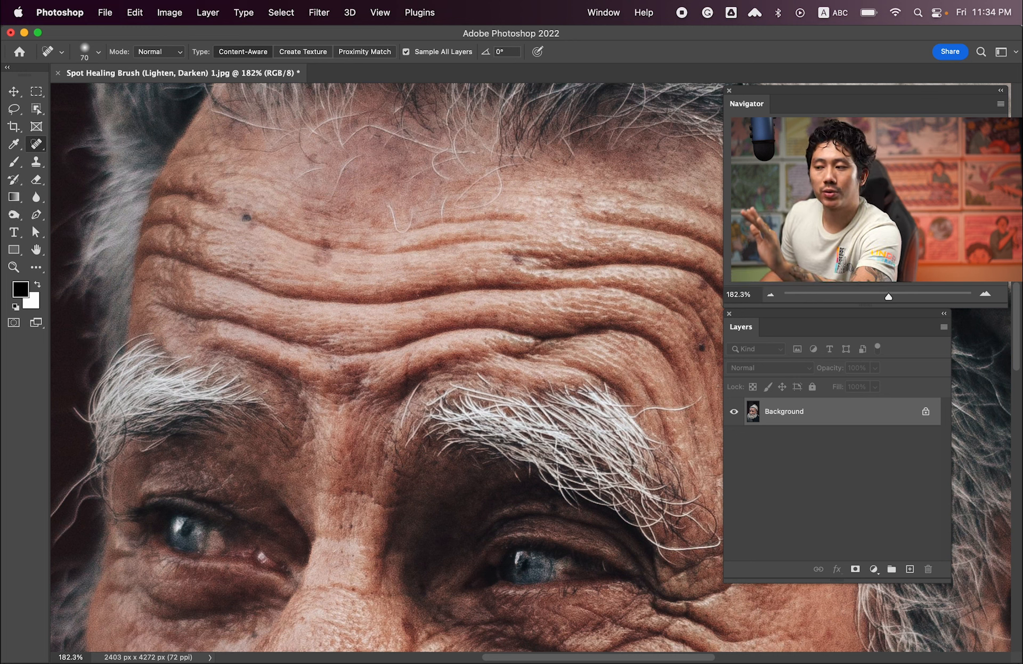
Add a new layer above Background and try to heal the reddish forehead spot with Sample All Layers off
click(909, 569)
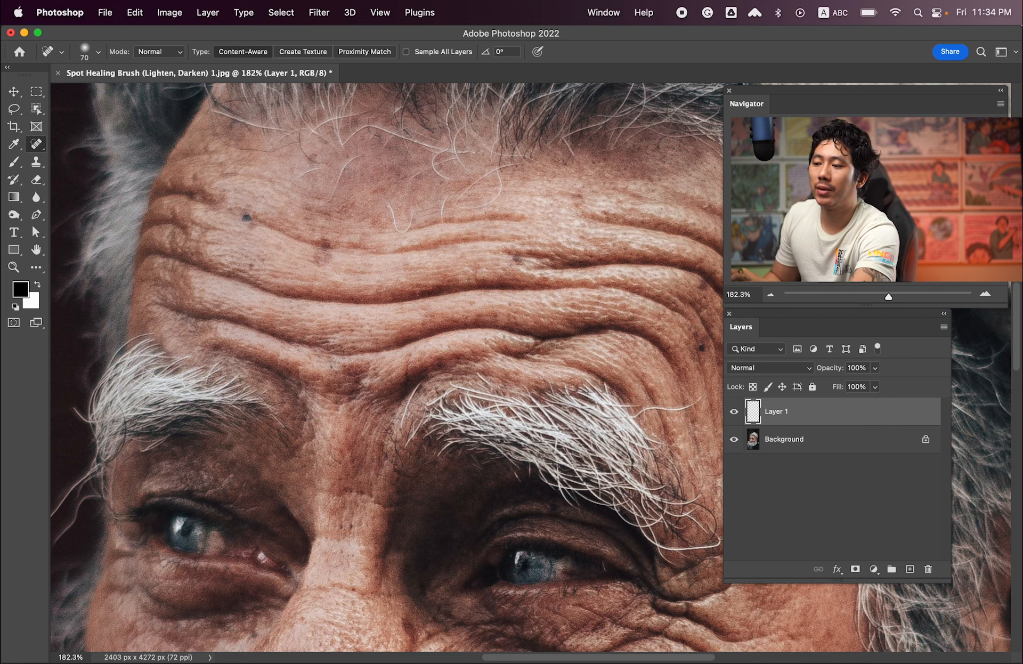
mouse_move(313, 254)
mouse_down()
mouse_move(346, 257)
mouse_move(351, 249)
mouse_move(350, 260)
mouse_up()
click(316, 238)
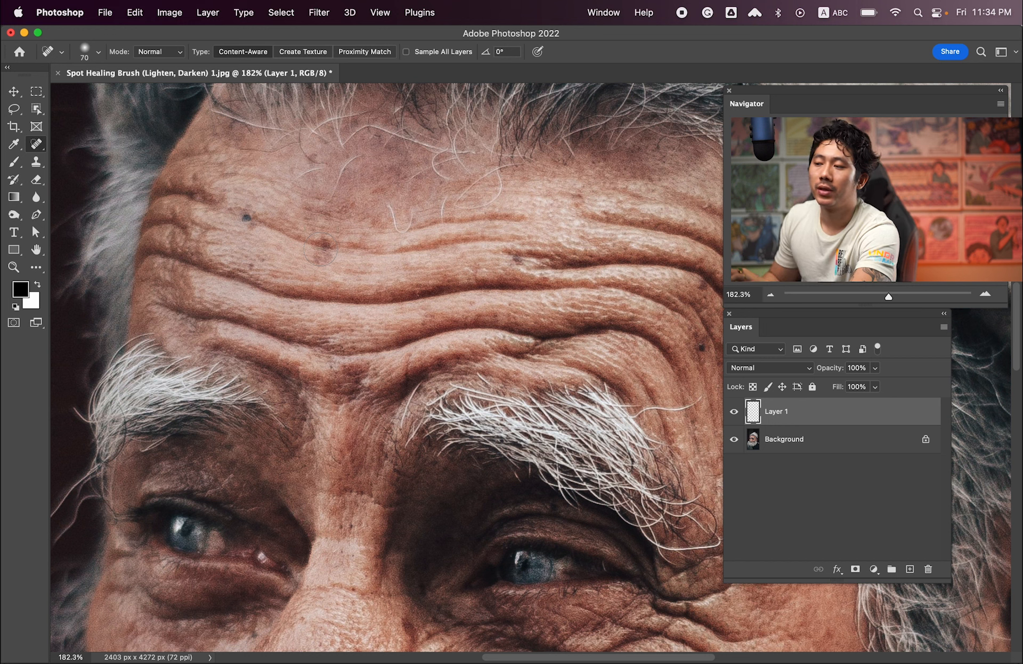
Enable Sample All Layers and heal the reddish and dark forehead spots onto Layer 1
click(406, 52)
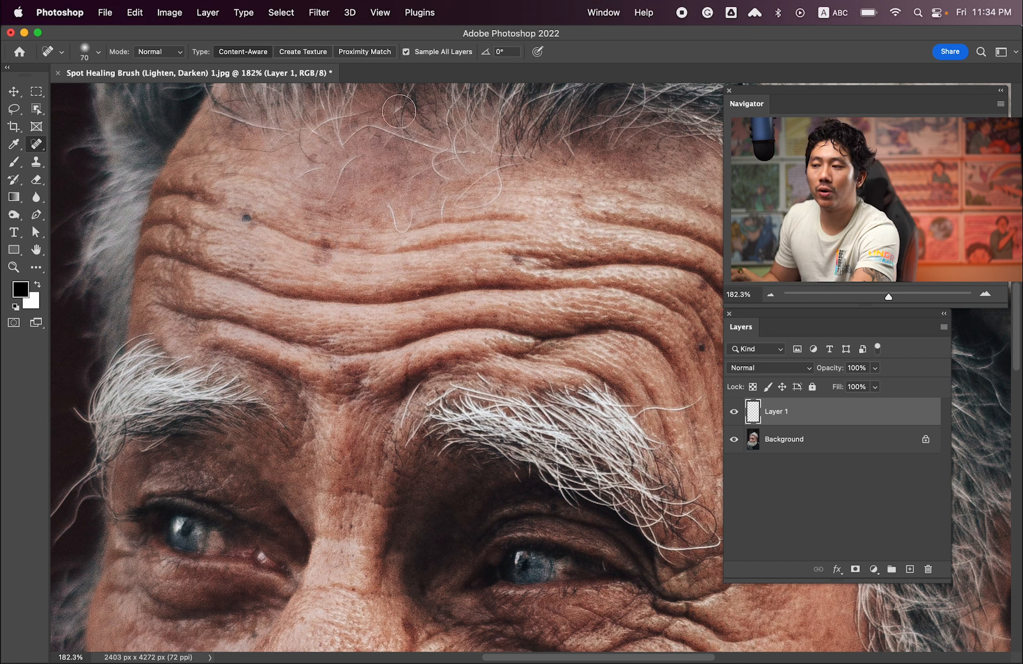
mouse_move(313, 258)
mouse_down()
mouse_move(344, 261)
mouse_move(333, 239)
mouse_up()
drag(247, 217, 259, 218)
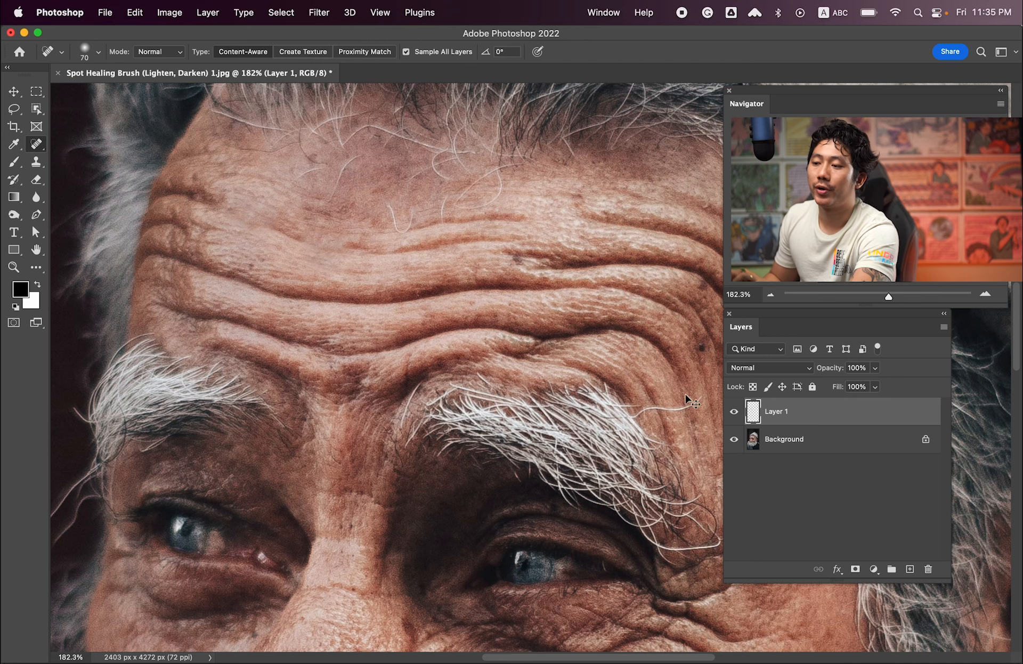
Undo the healing strokes made on Layer 1
key(super+z)
key(super+z)
key(super+z)
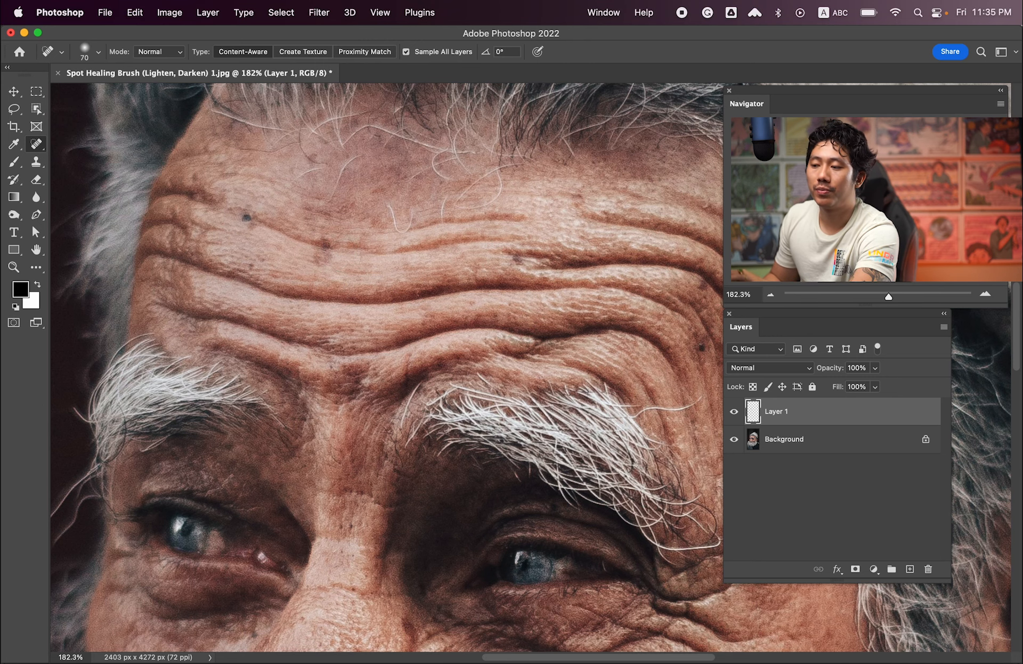
Reduce the healing brush size to 45 and heal the faint reddish blemish just below the central forehead spot on Layer 1
mouse_move(310, 249)
mouse_down()
mouse_move(391, 276)
mouse_move(376, 276)
mouse_up()
key(bracketleft)
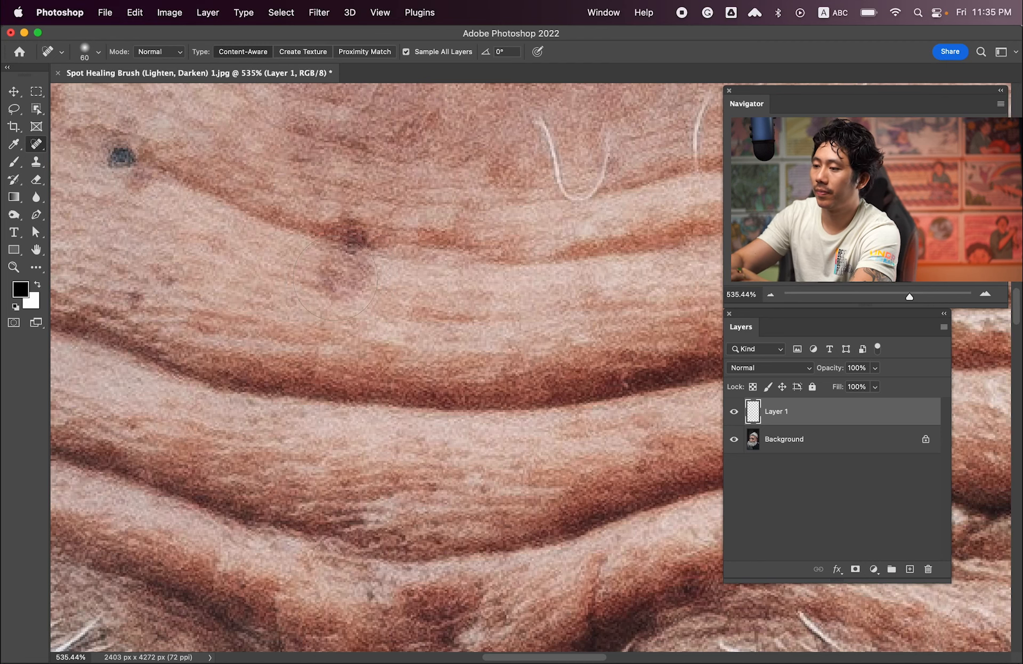
alt+click(337, 286)
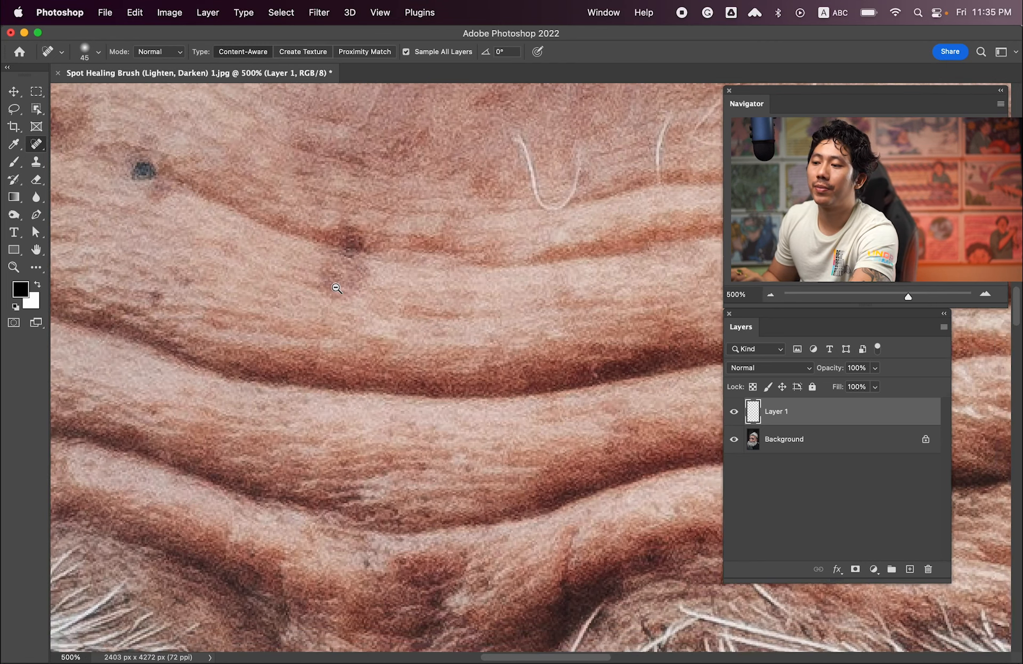
alt+click(336, 287)
alt+click(336, 287)
scroll(344, 288, up, 1)
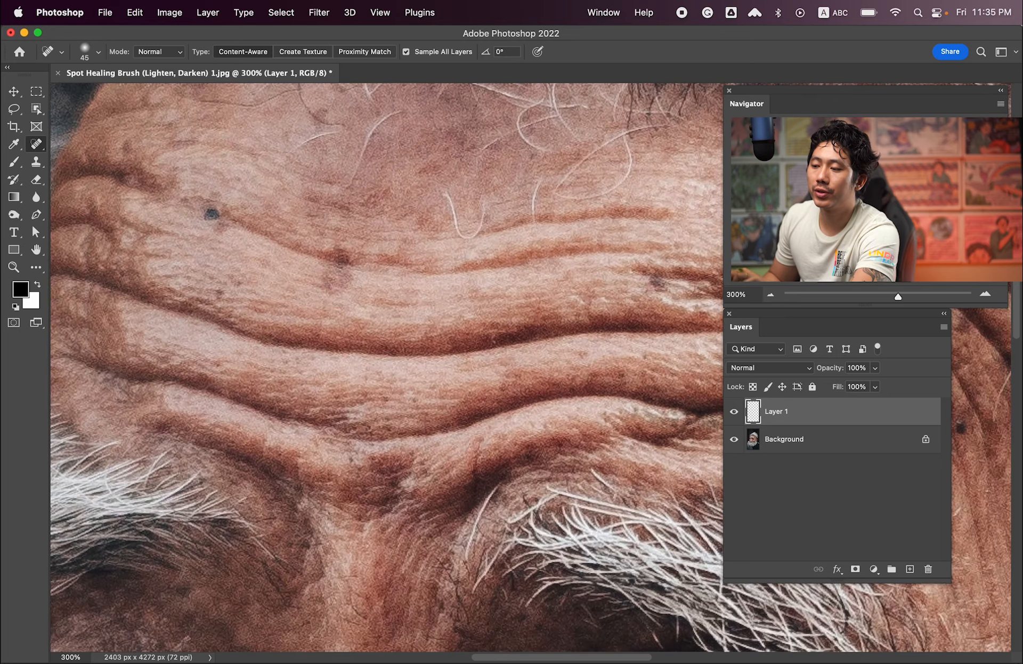
mouse_move(325, 283)
mouse_down()
mouse_move(360, 284)
mouse_move(328, 279)
mouse_up()
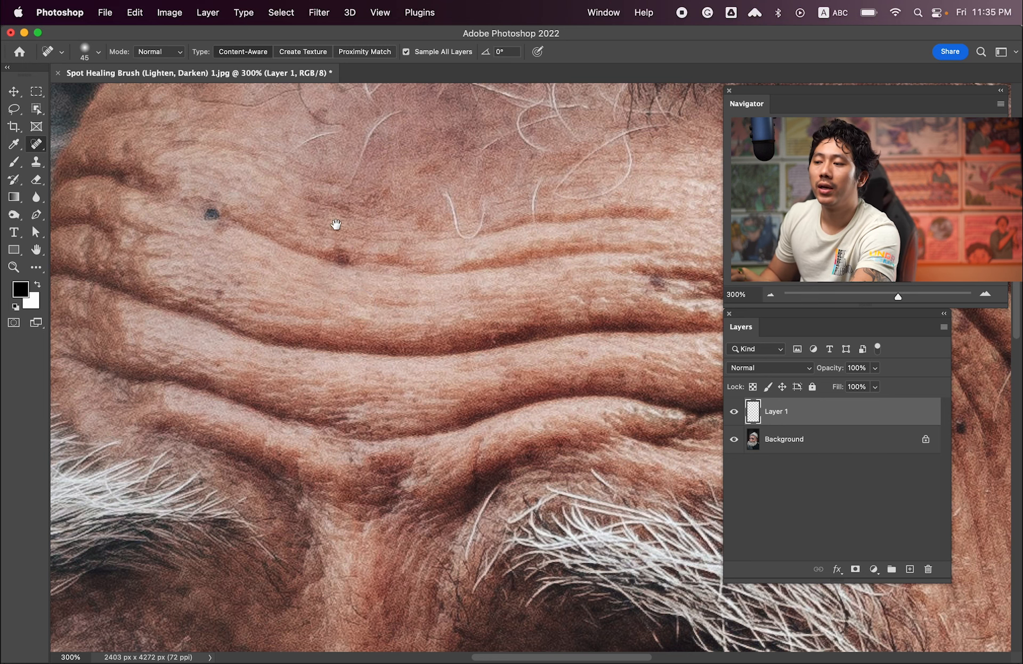
Set the healing mode to Lighten and heal the faint reddish blemish just below the central forehead spot on Layer 1
mouse_move(336, 224)
mouse_down()
mouse_move(336, 333)
mouse_move(311, 352)
mouse_up()
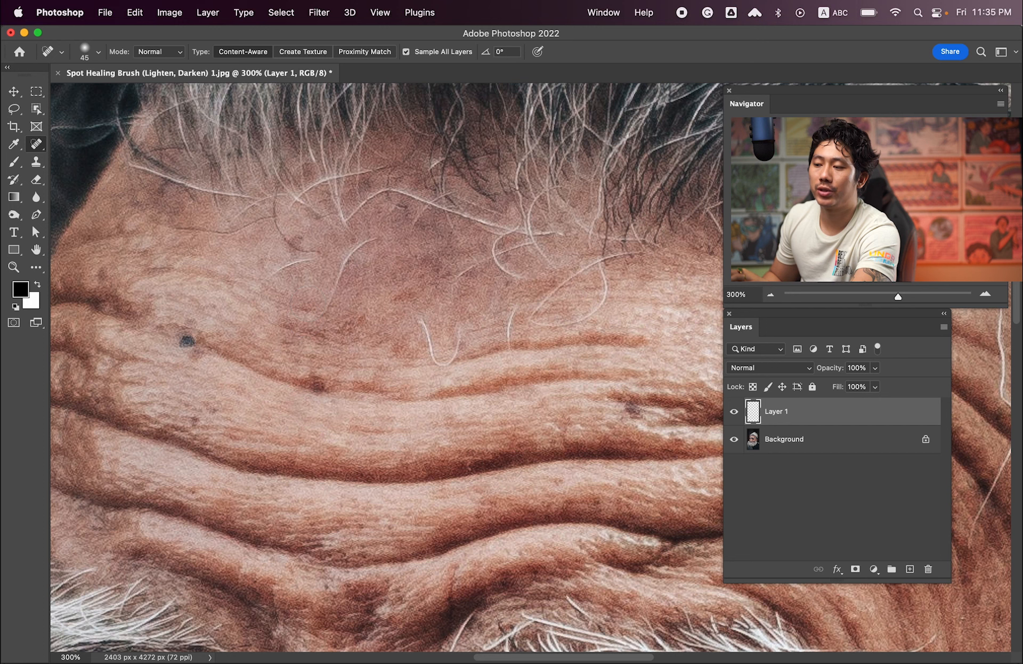
mouse_move(351, 242)
mouse_down()
mouse_move(347, 235)
mouse_move(355, 245)
mouse_up()
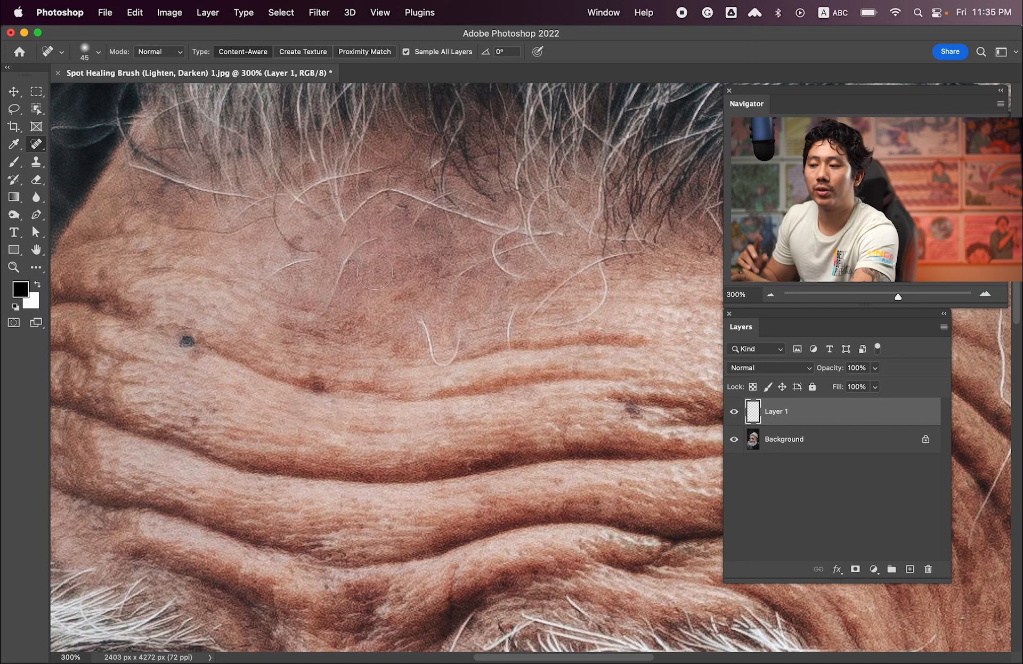
scroll(373, 293, down, 3)
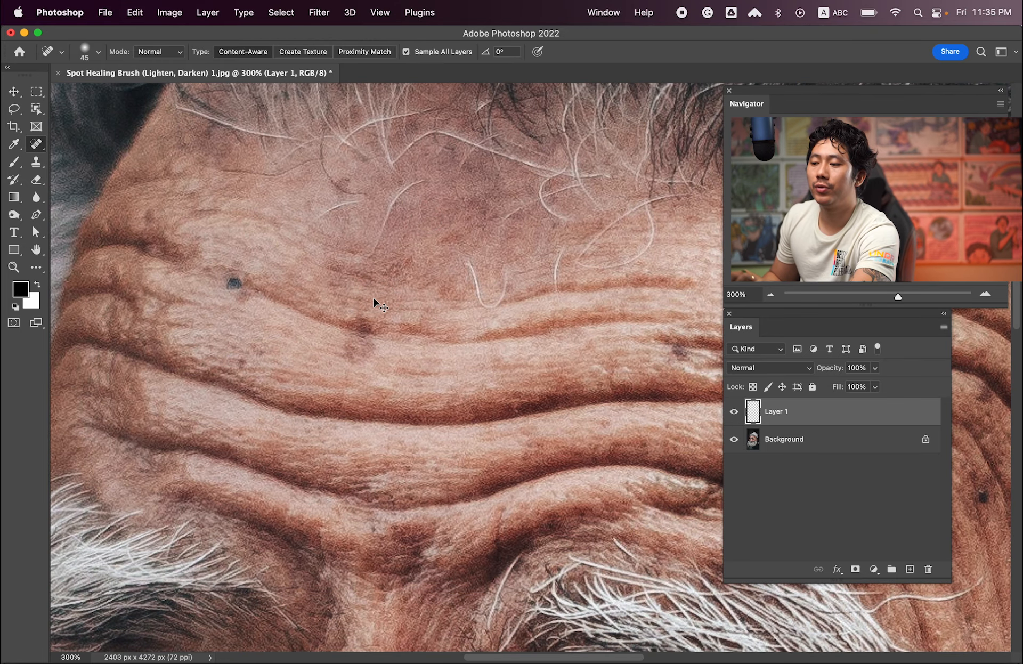
click(166, 52)
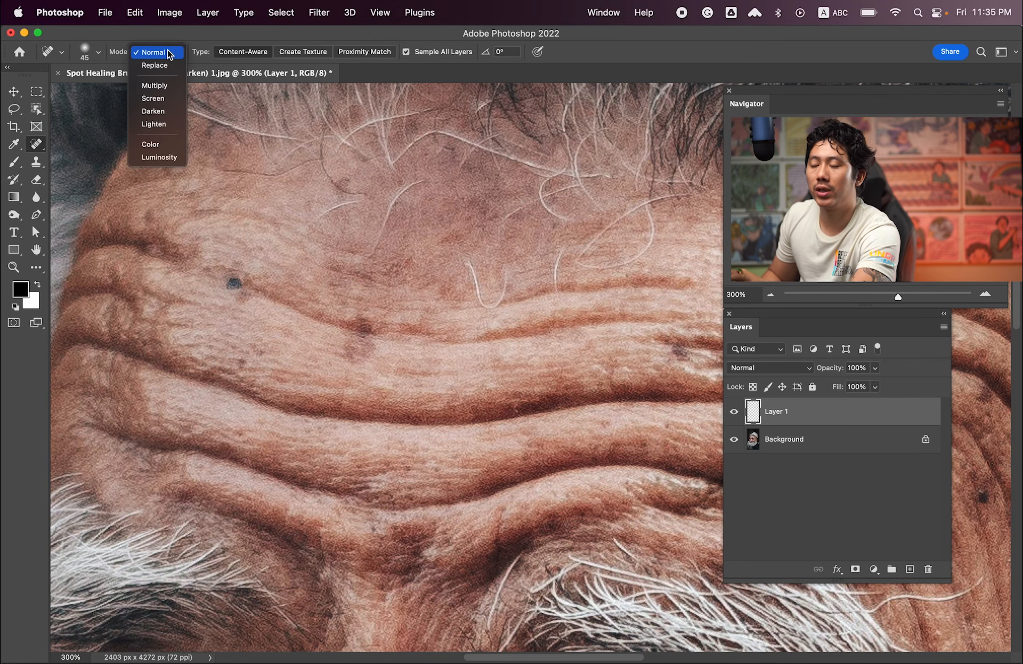
click(165, 131)
mouse_move(341, 349)
mouse_down()
mouse_move(389, 354)
mouse_move(359, 352)
mouse_move(367, 358)
mouse_up()
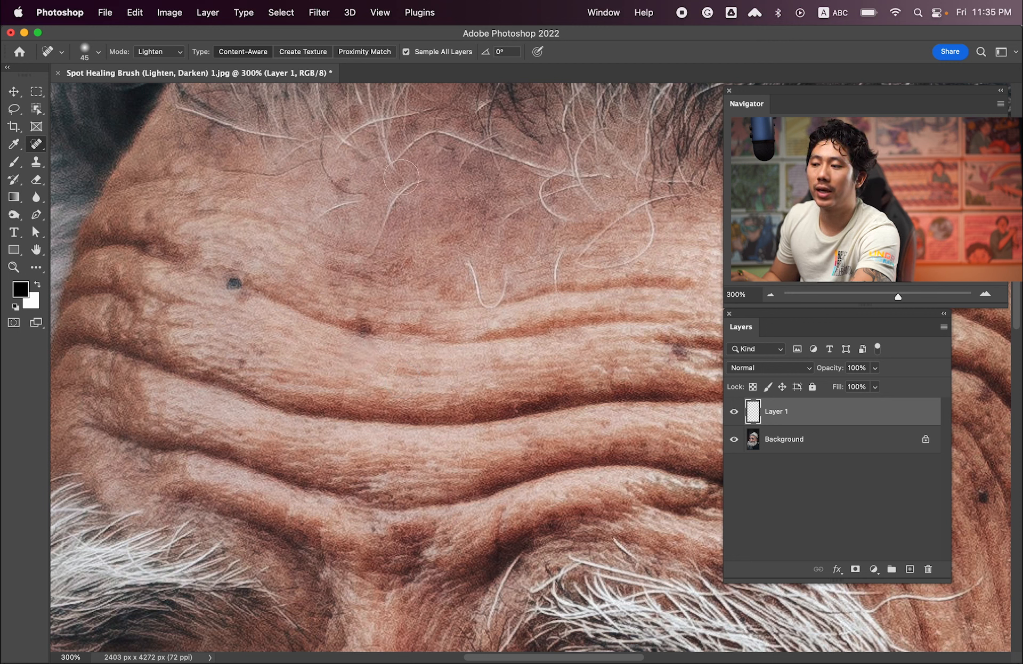
Heal the small dark marks on the upper forehead below the hairline in Lighten mode
drag(401, 177, 409, 180)
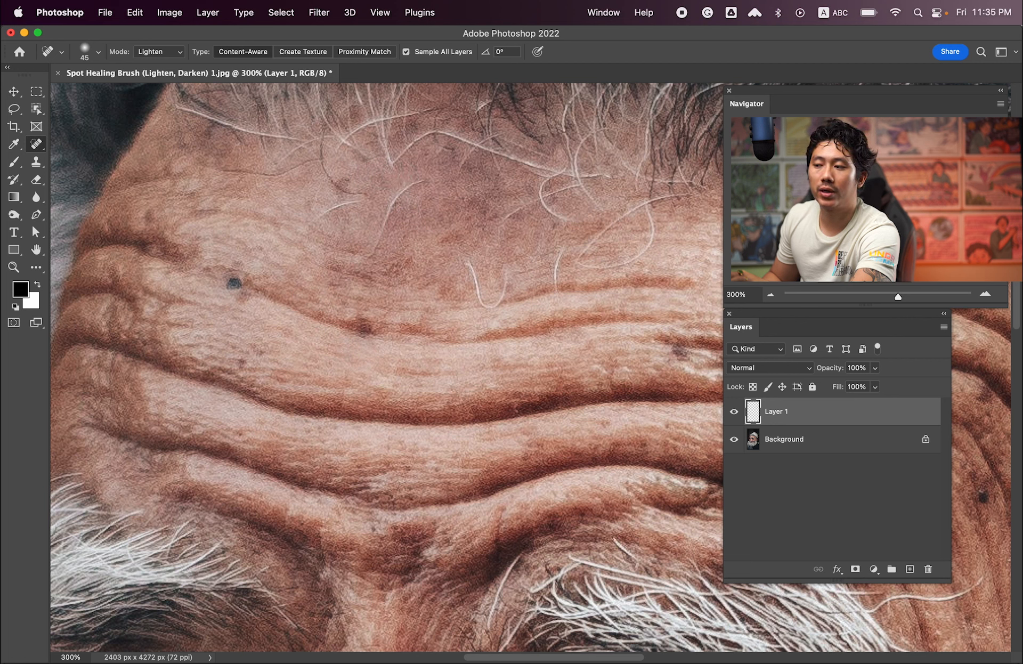
drag(354, 149, 355, 150)
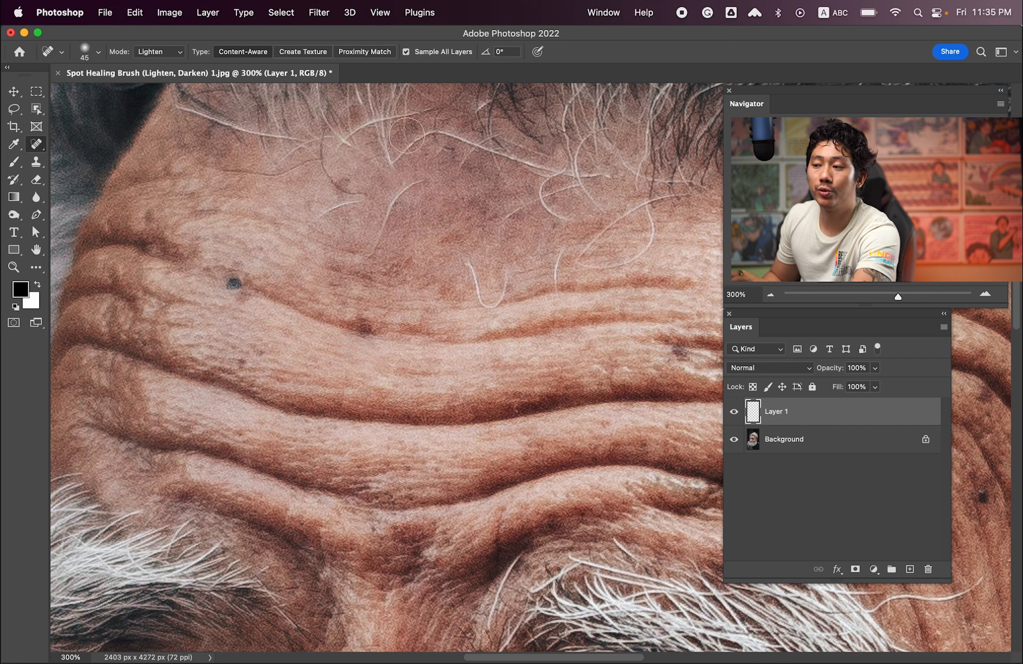
drag(411, 130, 405, 136)
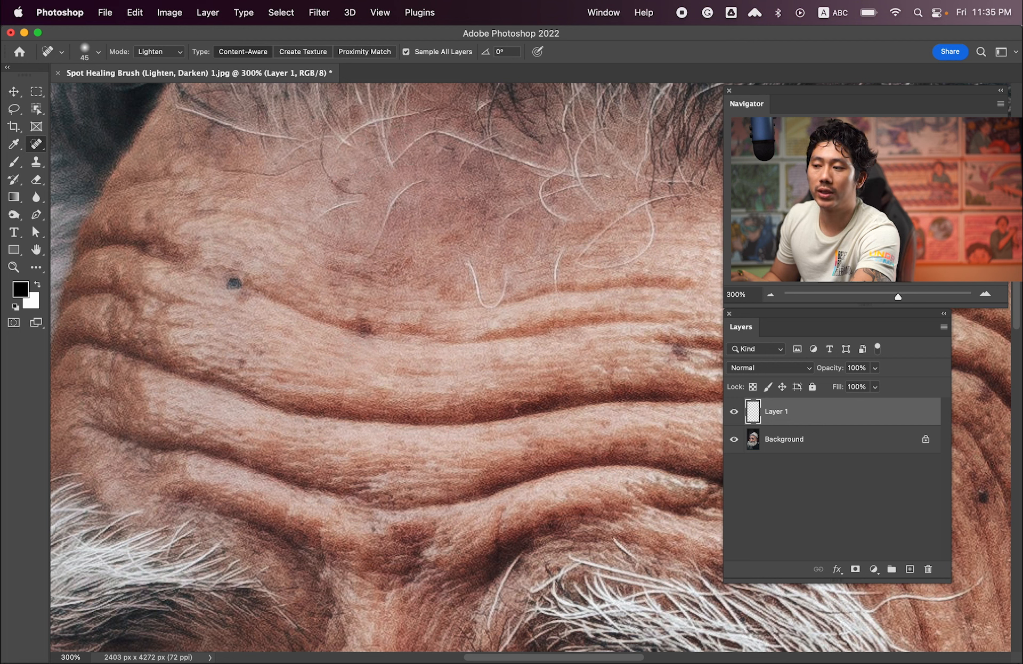
scroll(373, 141, up, 2)
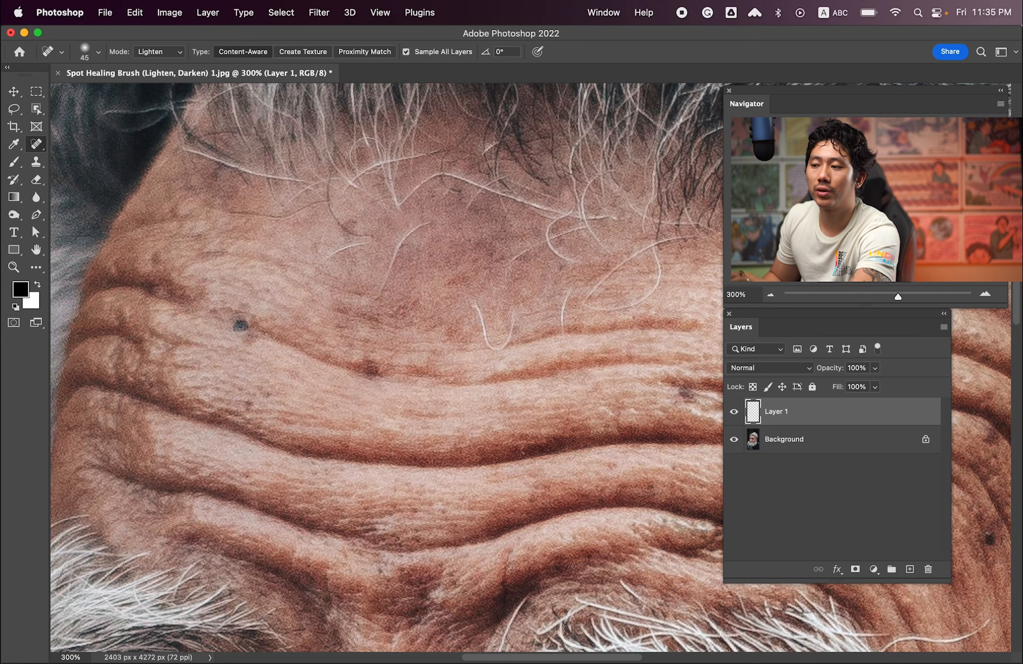
drag(367, 160, 366, 161)
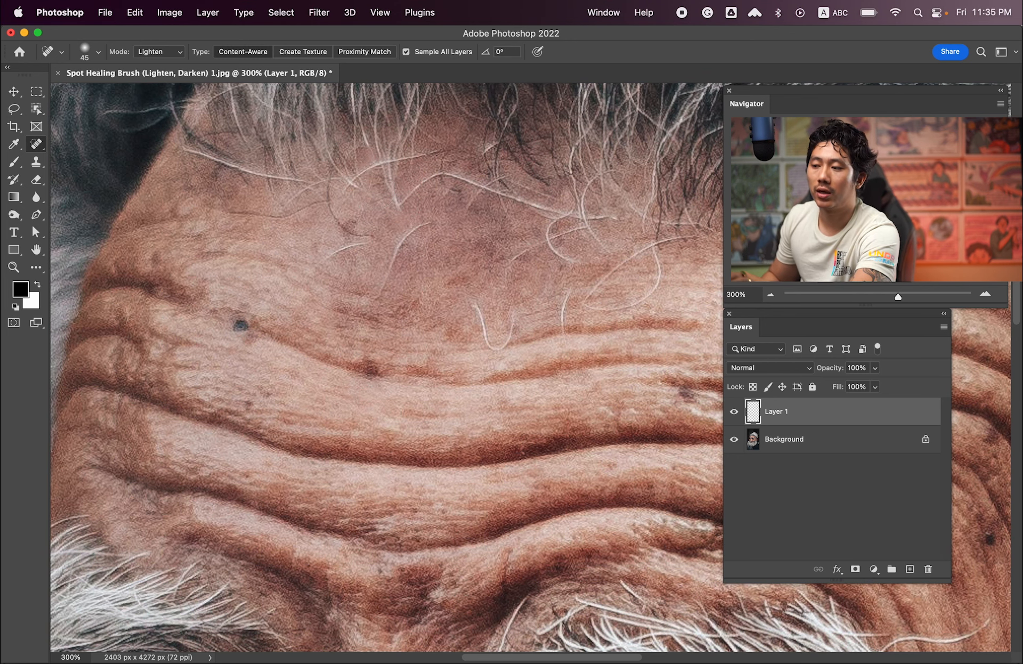
scroll(379, 221, down, 1)
scroll(311, 253, down, 3)
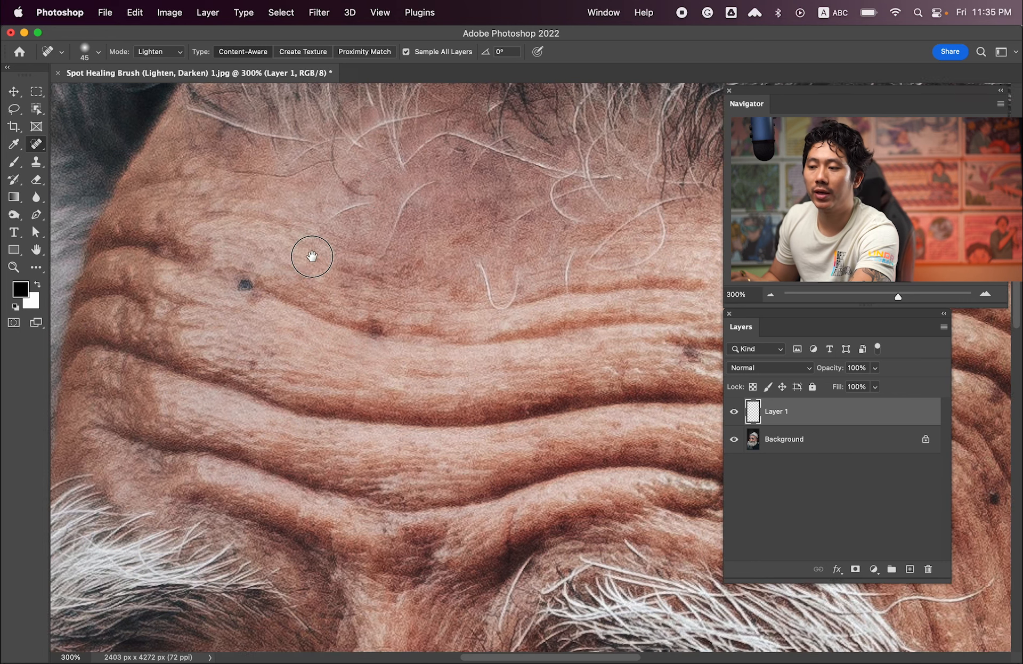
Heal the dark spots along the forehead wrinkles, from the bluish-black mole across to the opposite side, in Lighten mode
drag(269, 249, 274, 252)
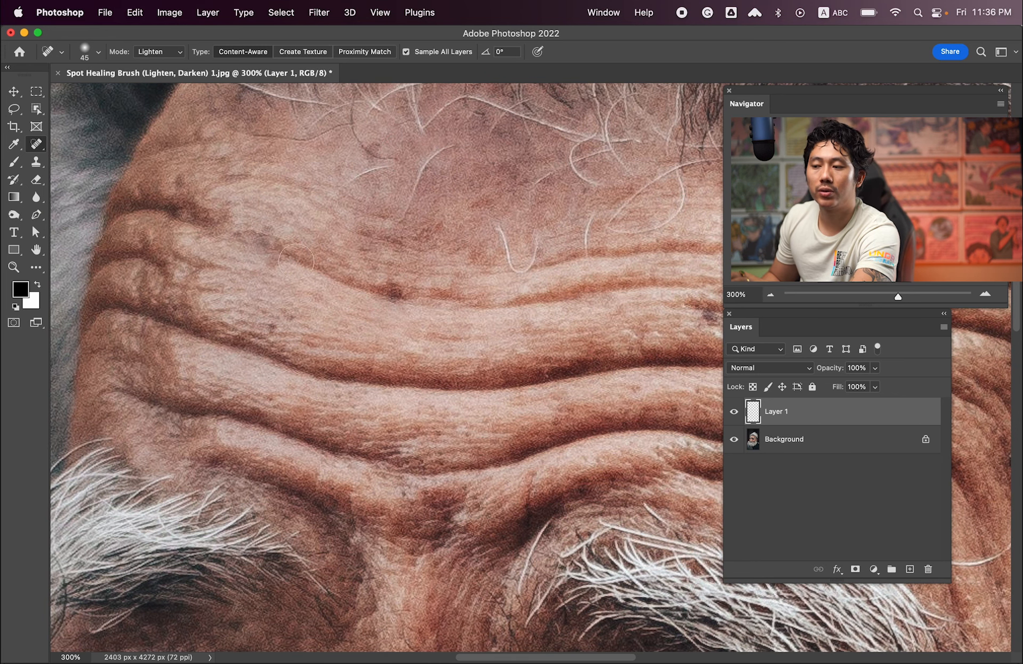
drag(393, 291, 396, 290)
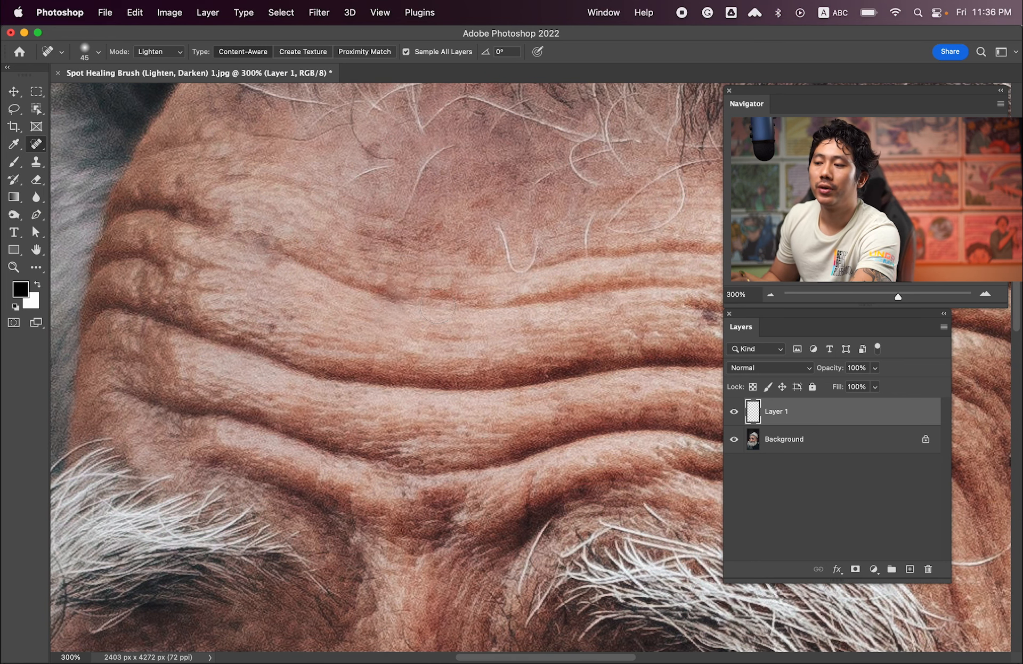
scroll(420, 320, right, 9)
scroll(421, 319, down, 2)
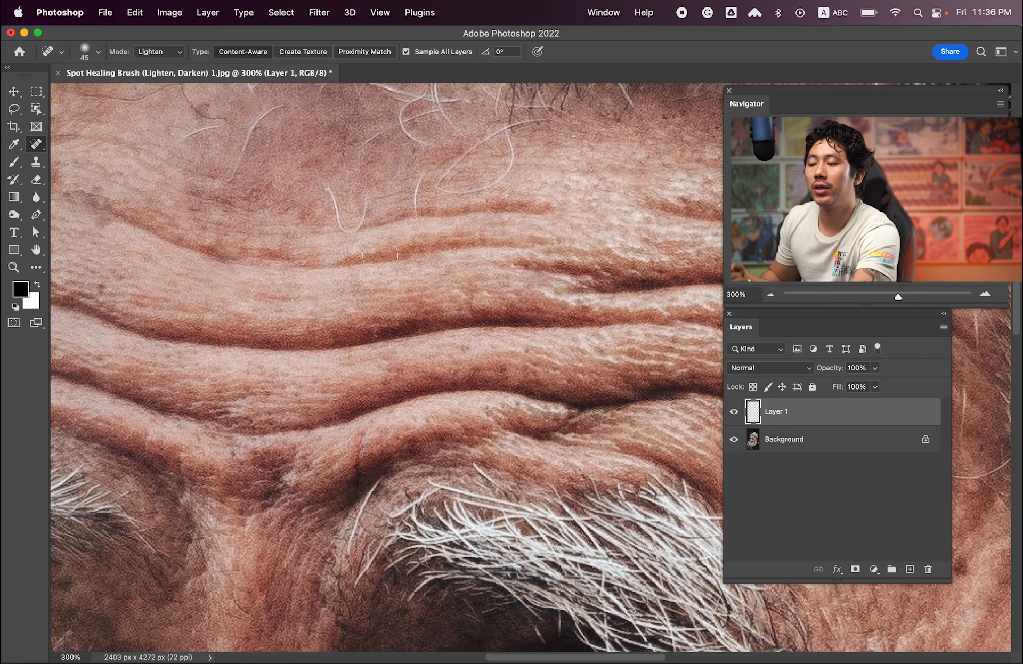
scroll(379, 264, left, 1)
drag(379, 263, 381, 261)
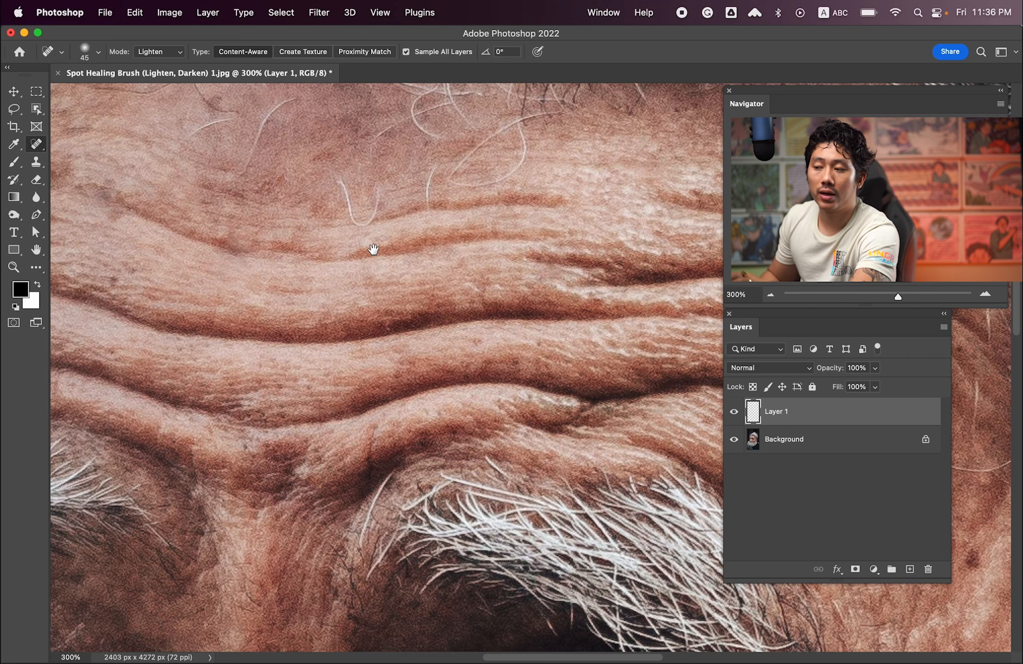
Heal the dark crease area between the eyebrows in Lighten mode
scroll(425, 210, down, 10)
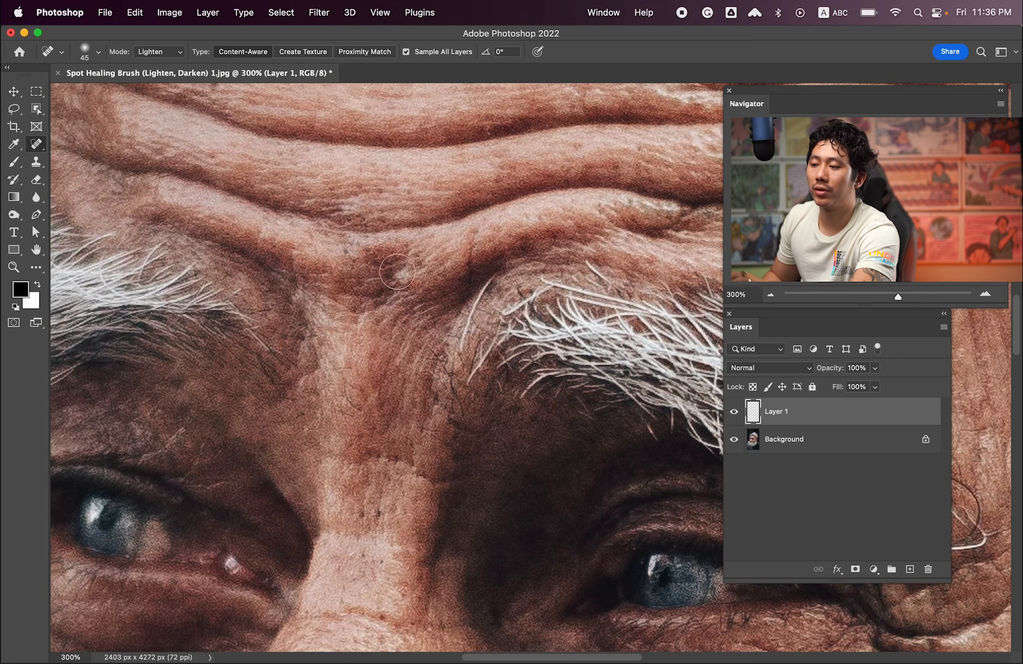
click(378, 261)
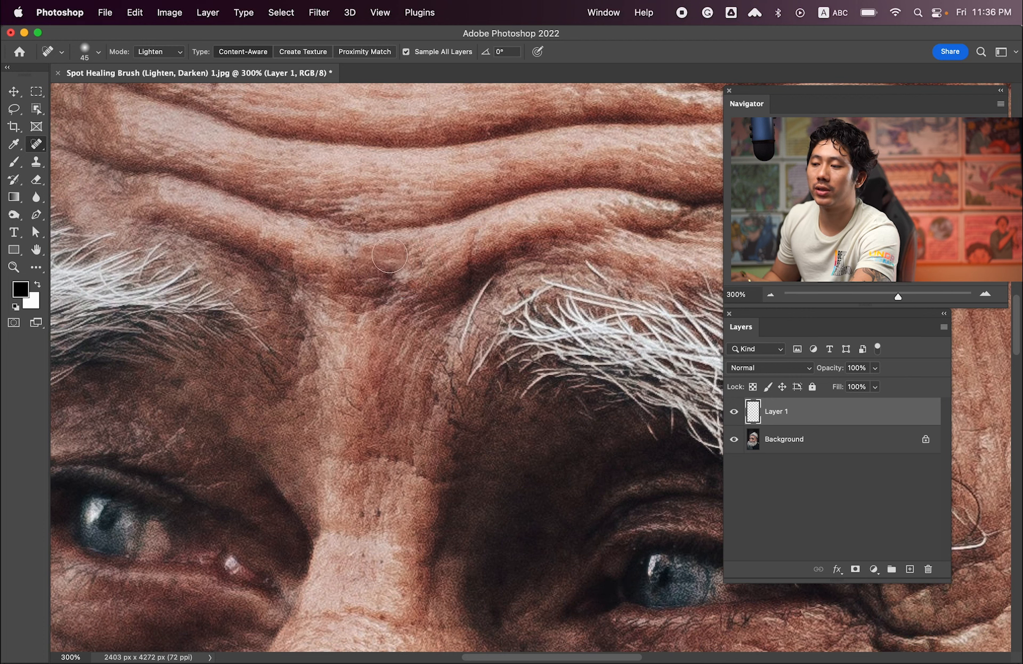
click(371, 267)
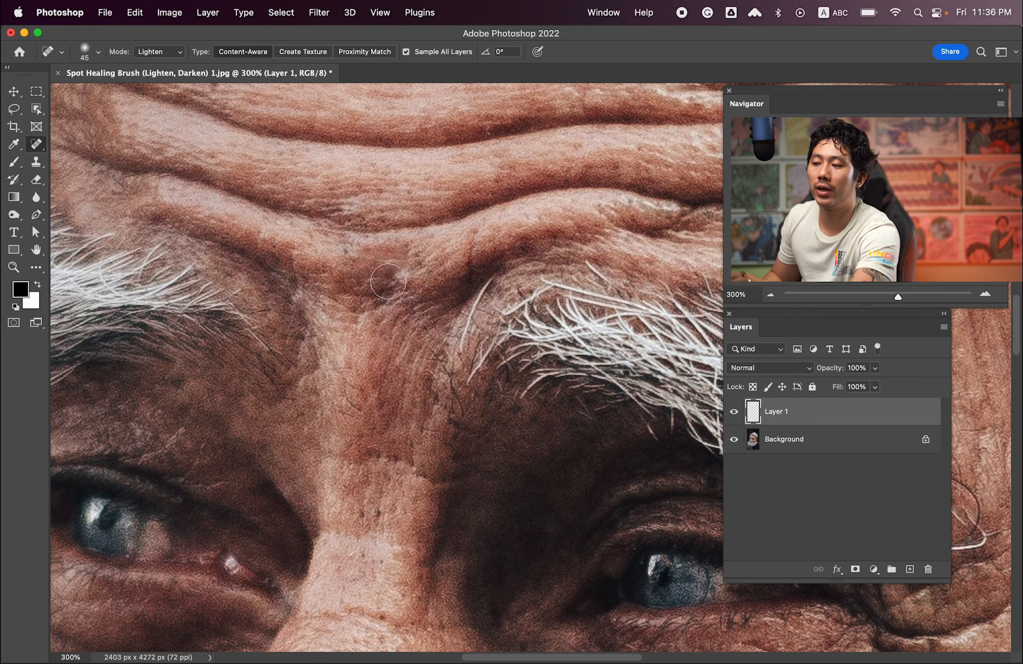
Switch the healing mode to Darken and heal between the eyebrows and in the center of the lowest forehead folds
click(159, 51)
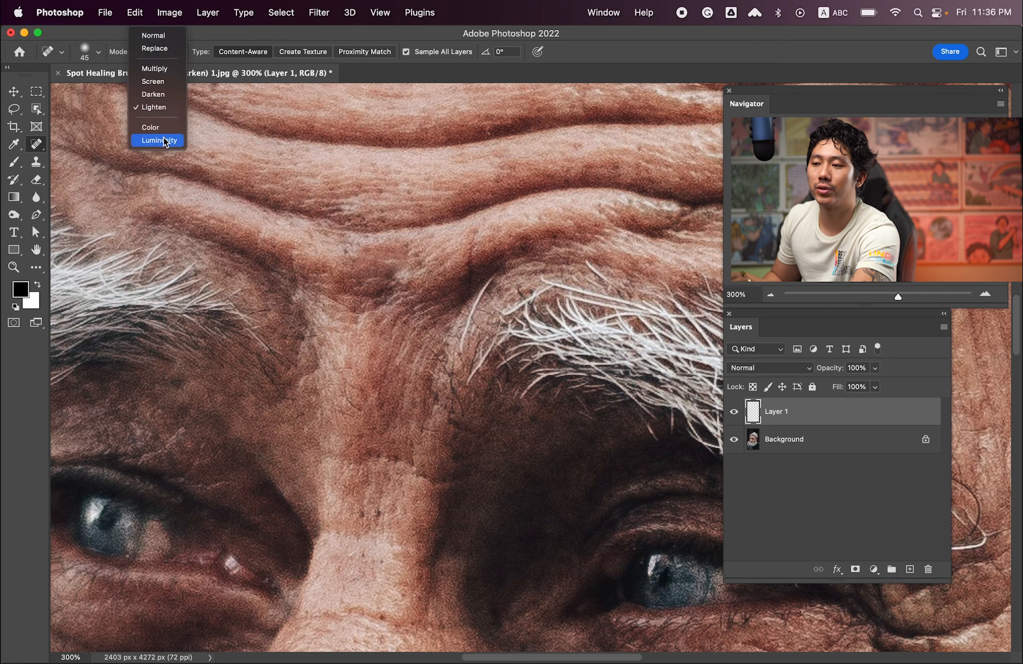
click(154, 94)
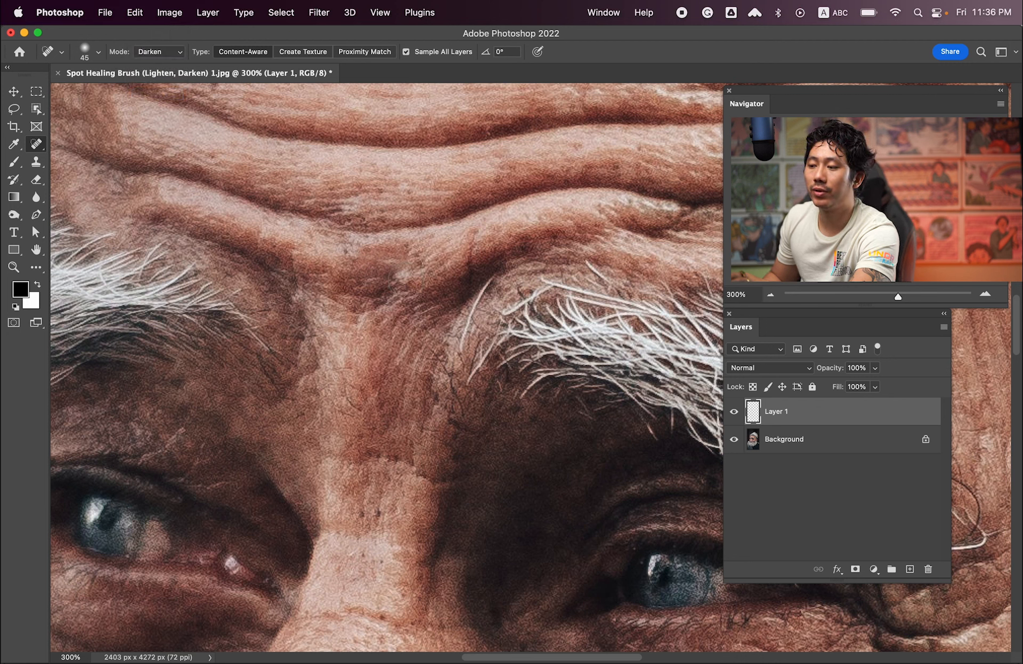
click(403, 277)
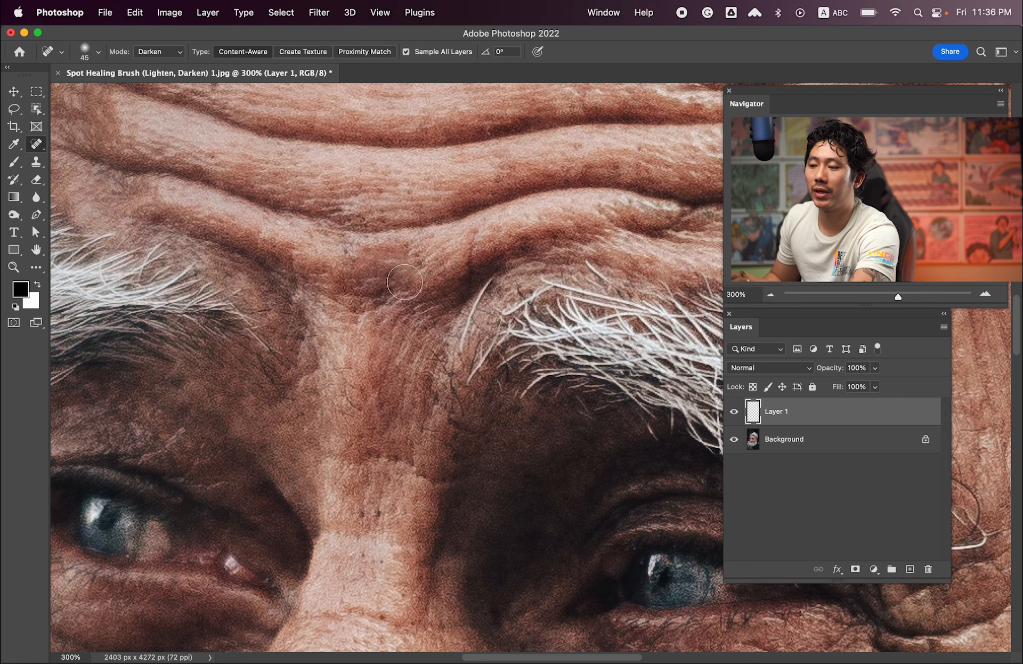
drag(474, 247, 483, 319)
click(368, 282)
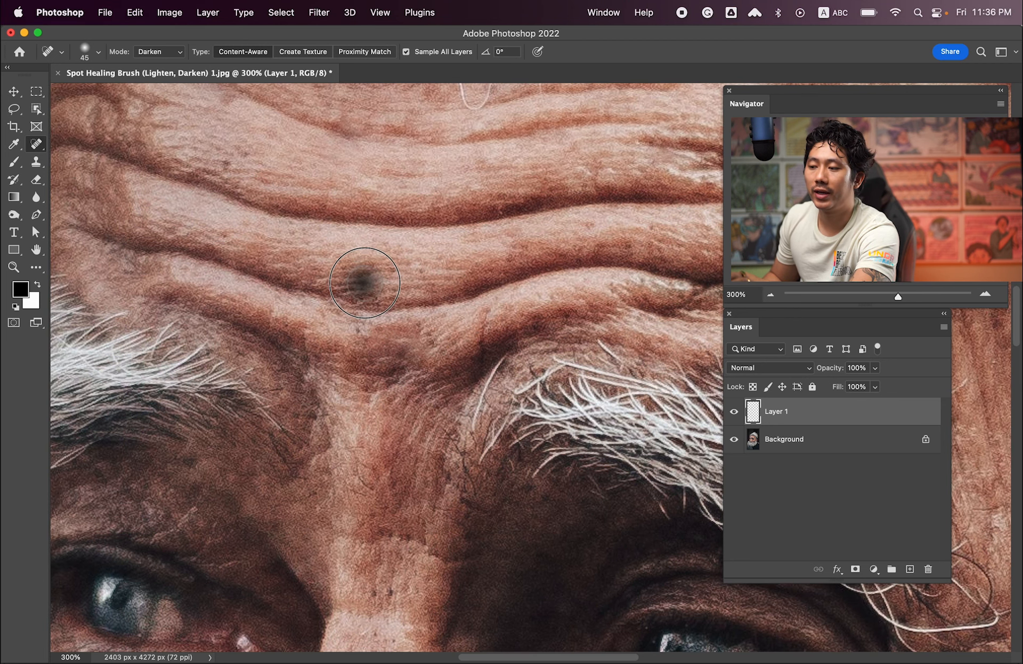
Heal a small area on the lower nose in Darken mode
drag(389, 269, 284, 312)
drag(522, 586, 607, 347)
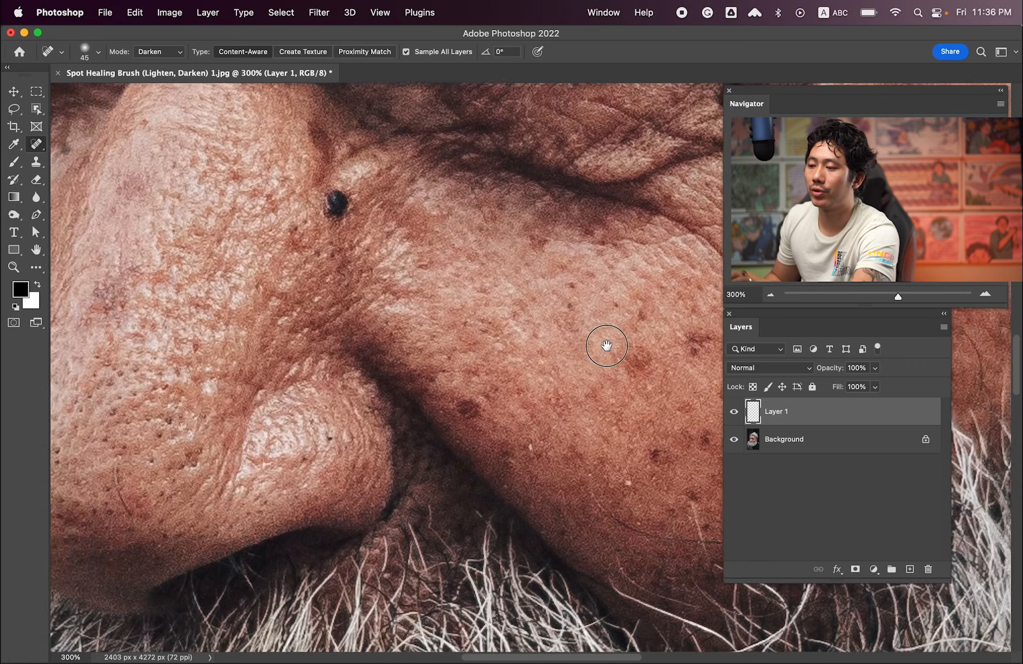
drag(358, 352, 594, 368)
click(440, 408)
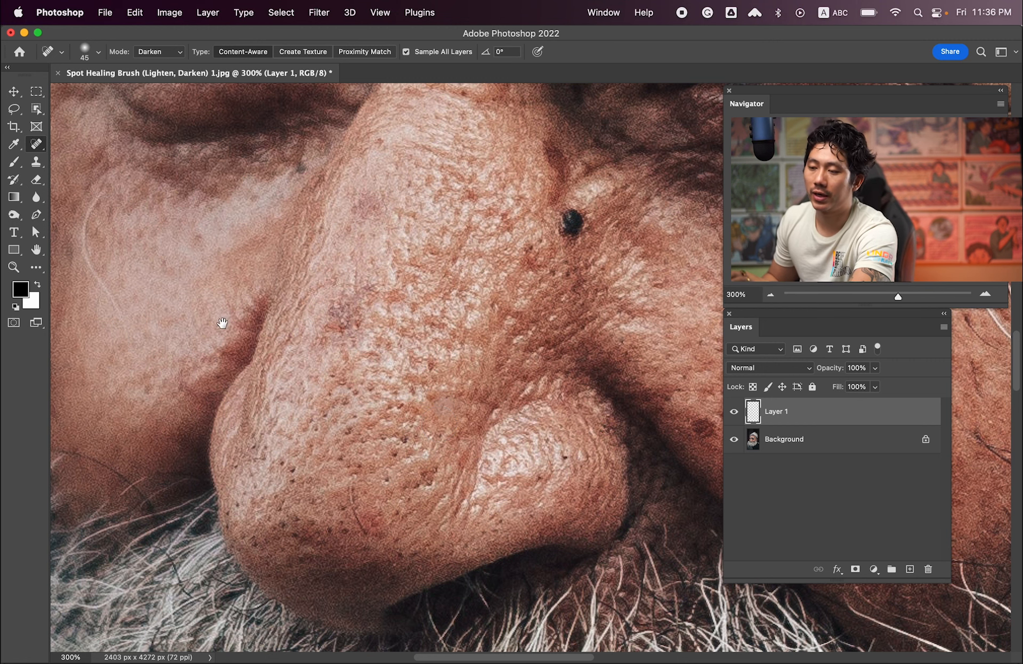
Hide the Background layer and examine the isolated healing patches on Layer 1
scroll(224, 324, left, 3)
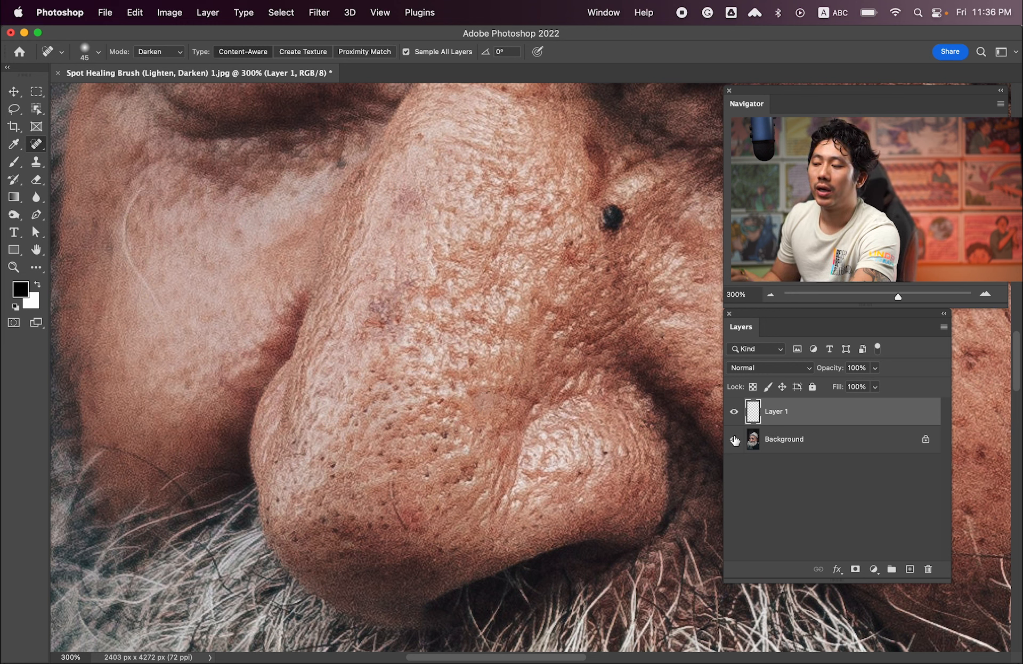
click(554, 374)
click(734, 439)
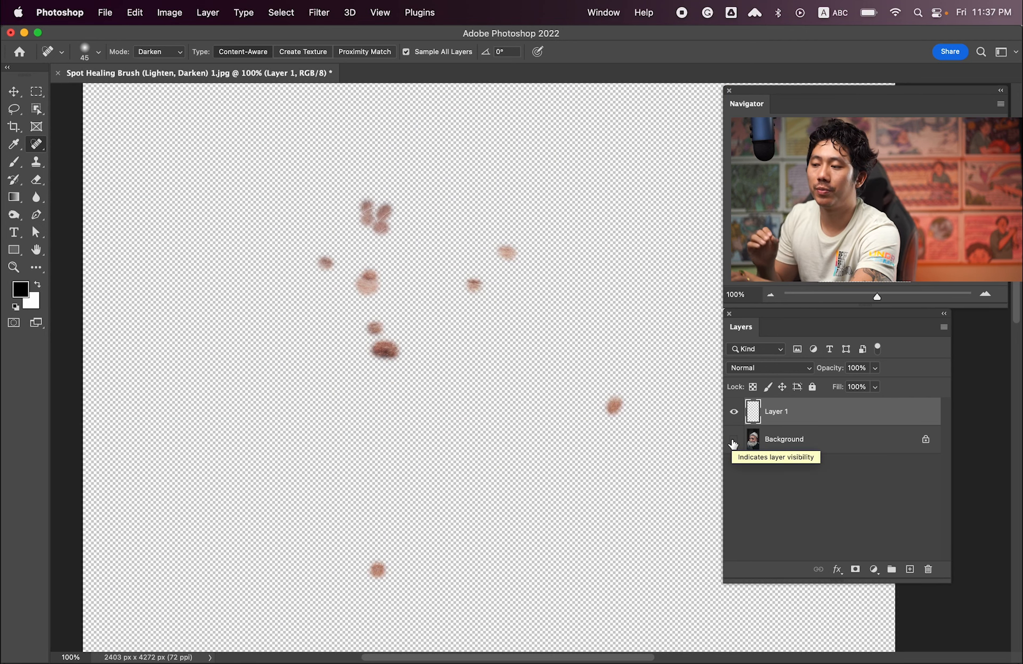
scroll(391, 355, up, 5)
Erase the large patch between the eyebrows from Layer 1 with a size 125 Eraser, and show the Background layer again
click(36, 179)
click(80, 178)
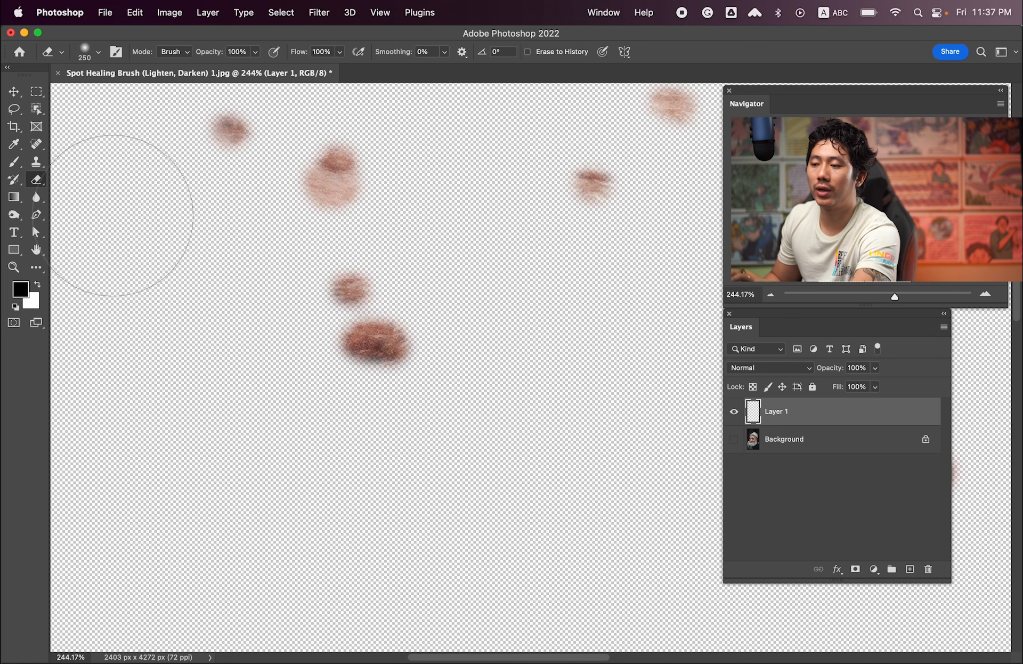
key(bracketleft)
key(bracketleft)
key(bracketleft)
key(bracketleft)
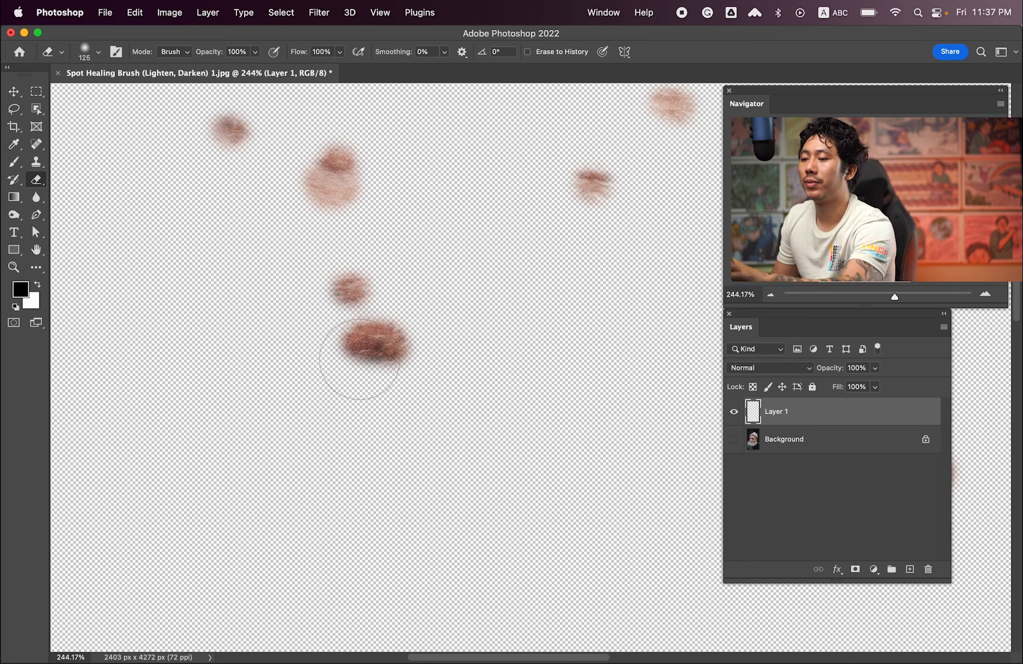
drag(360, 366, 370, 346)
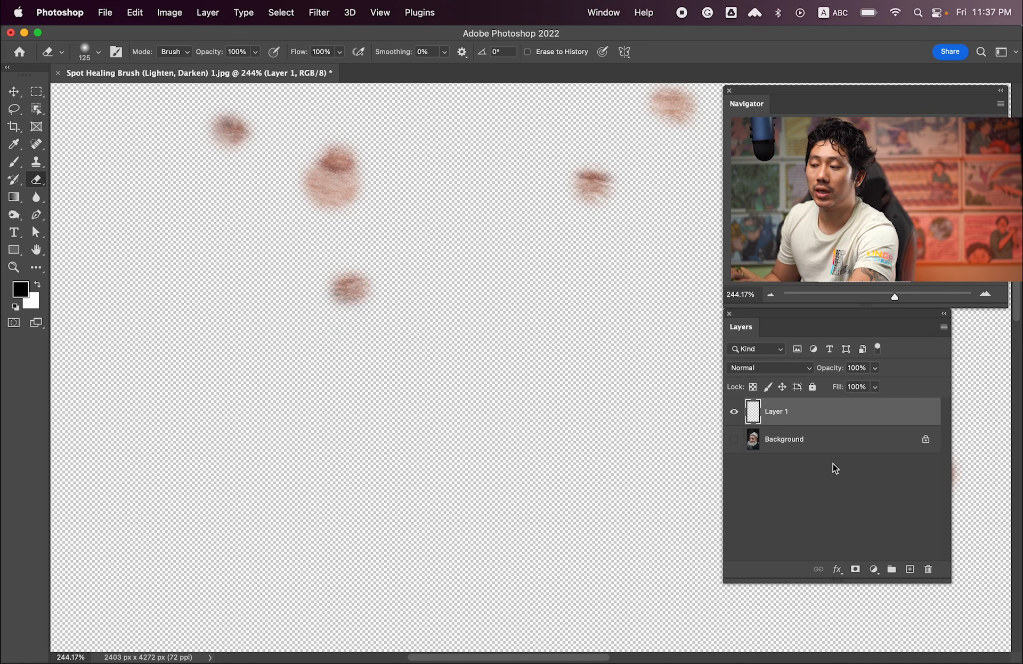
click(734, 439)
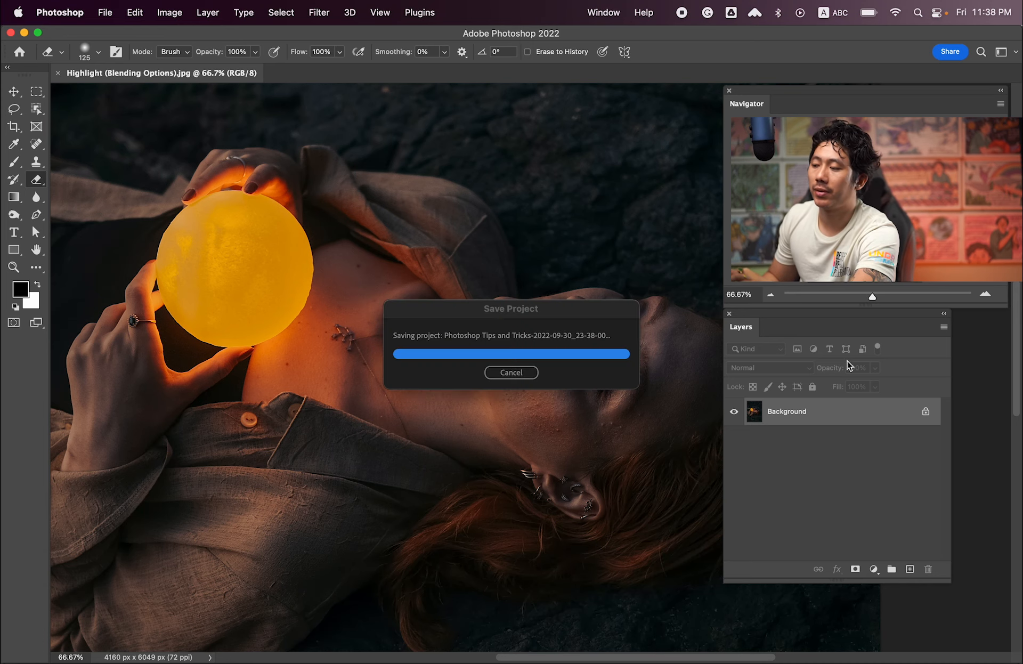
Add a Curves adjustment layer to the glowing-orb photo and move the white point to input 197, output 255
drag(516, 315, 547, 309)
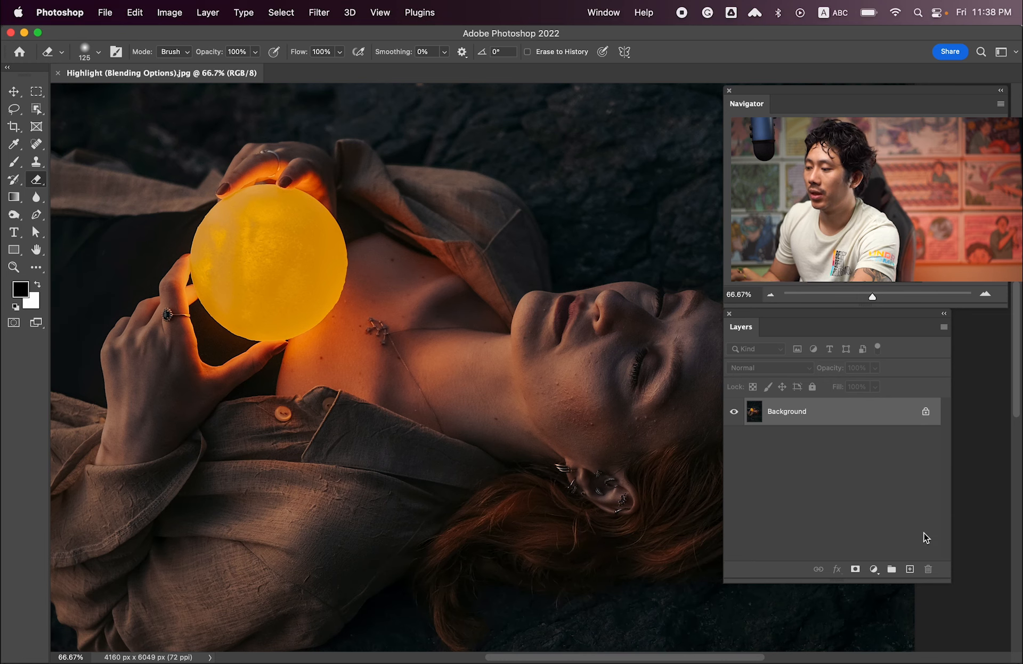
click(875, 573)
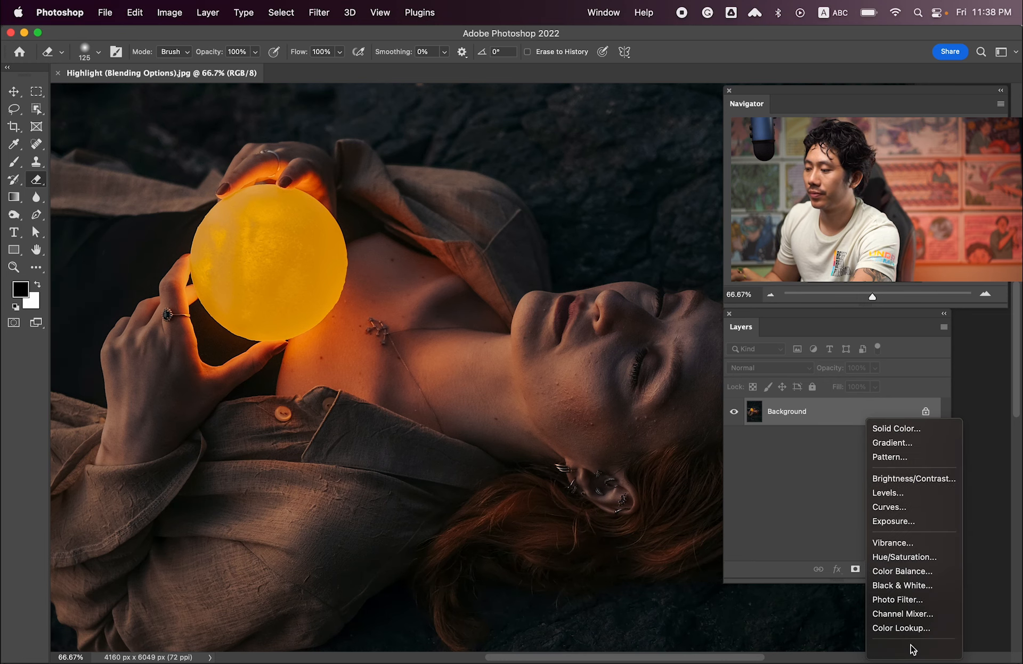
scroll(901, 599, down, 2)
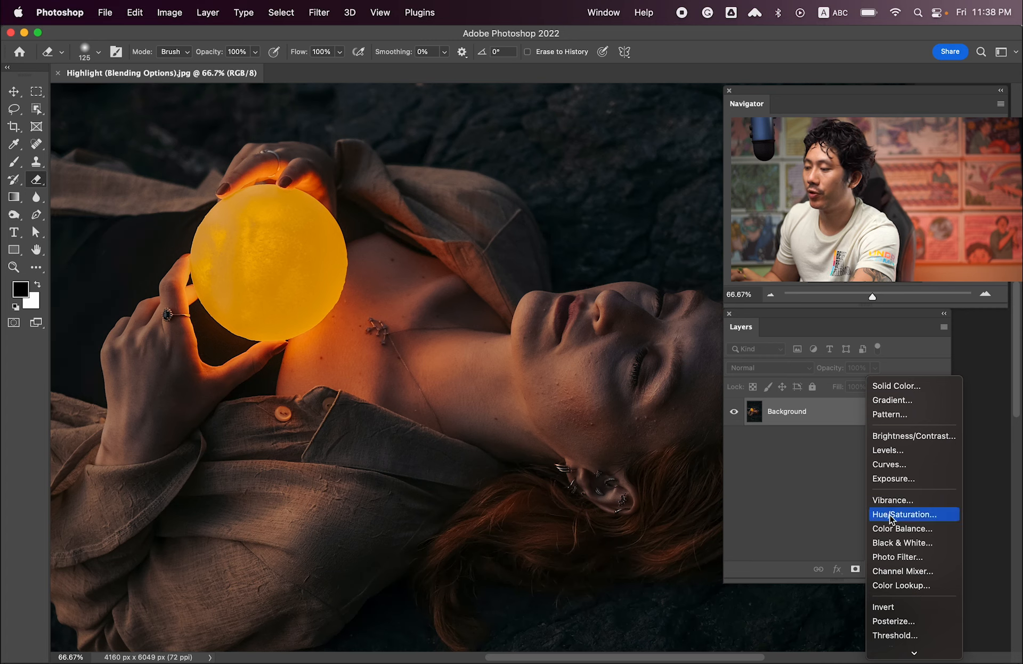
click(895, 464)
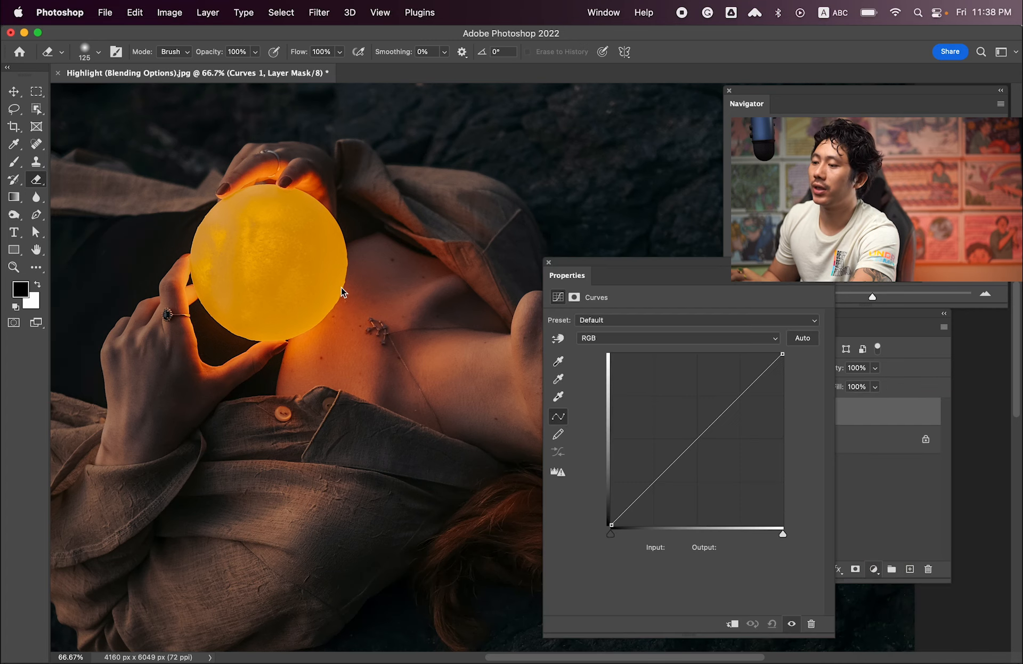
drag(782, 353, 743, 347)
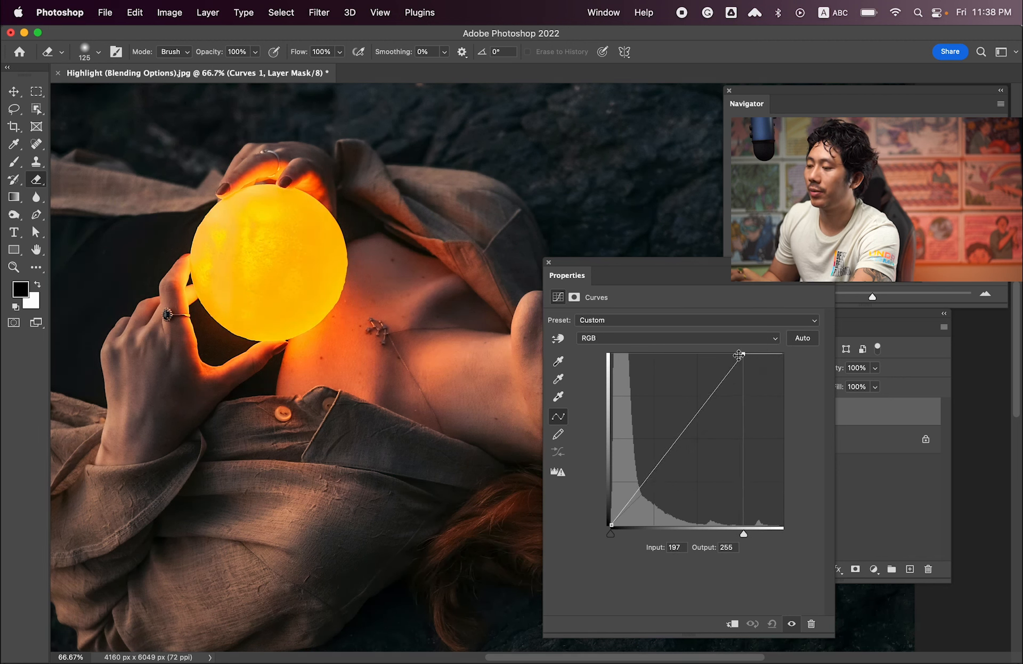
Close the Curves properties and compare the whole photo with the Curves 1 adjustment hidden and shown
drag(718, 392, 739, 353)
key(super+z)
click(550, 262)
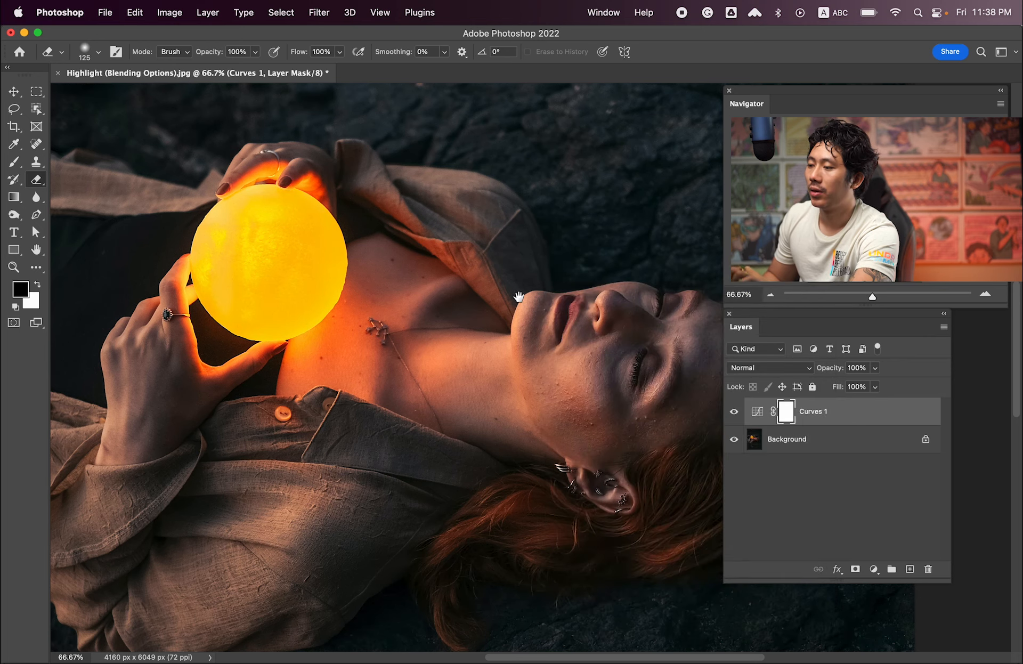
key(super+minus)
key(super+minus)
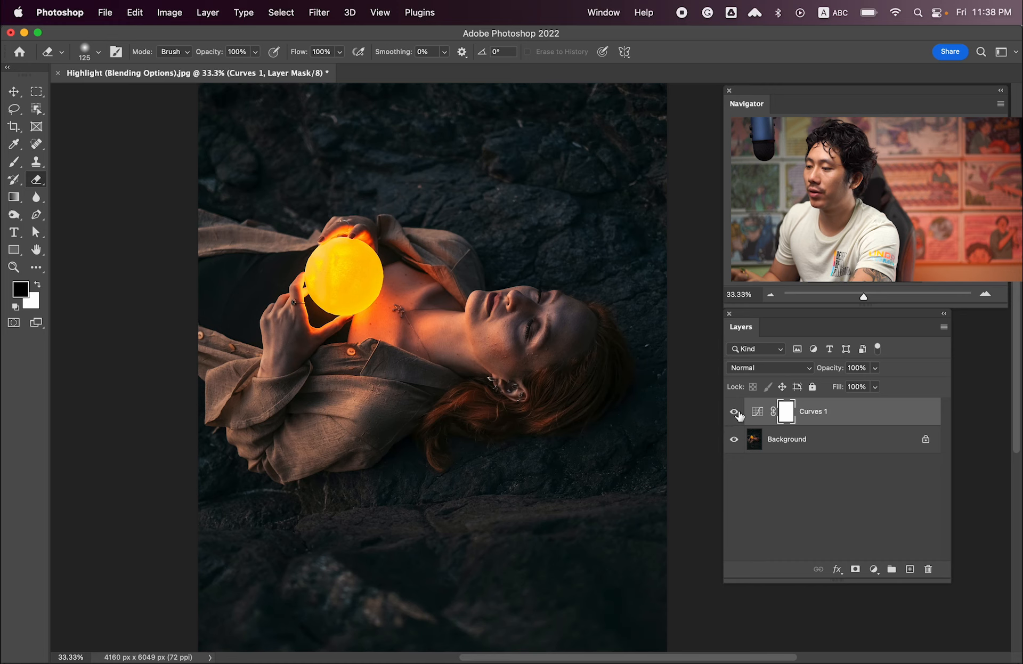
click(734, 412)
click(734, 412)
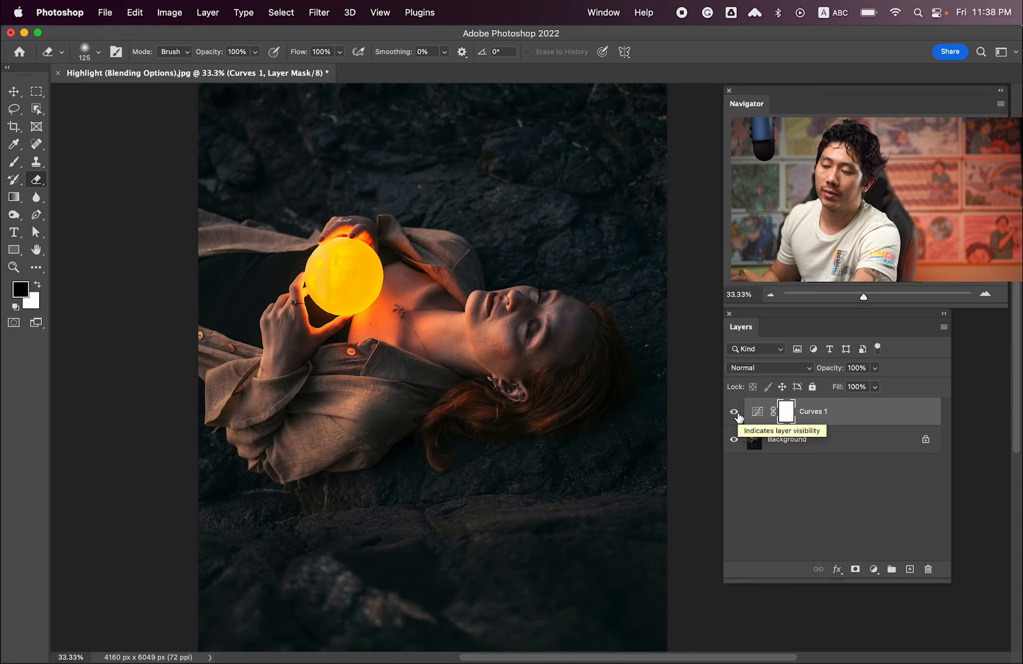
click(736, 413)
click(736, 413)
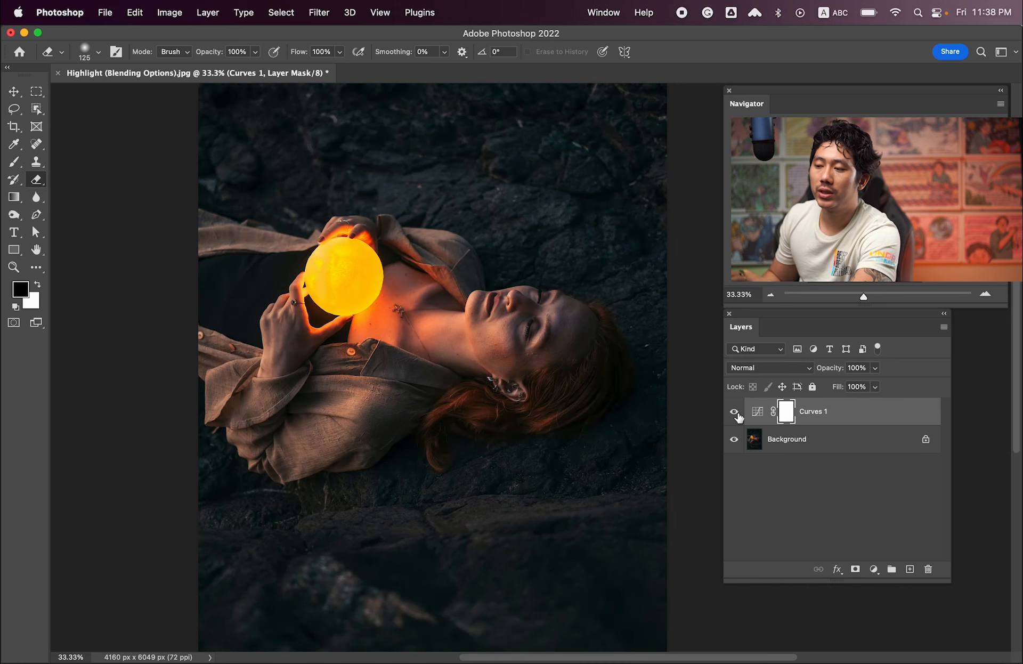
Invert the Curves 1 layer mask to black to hide the brightening across the photo
super+click(281, 294)
drag(514, 289, 463, 305)
super+click(361, 306)
drag(358, 305, 440, 303)
super+click(349, 325)
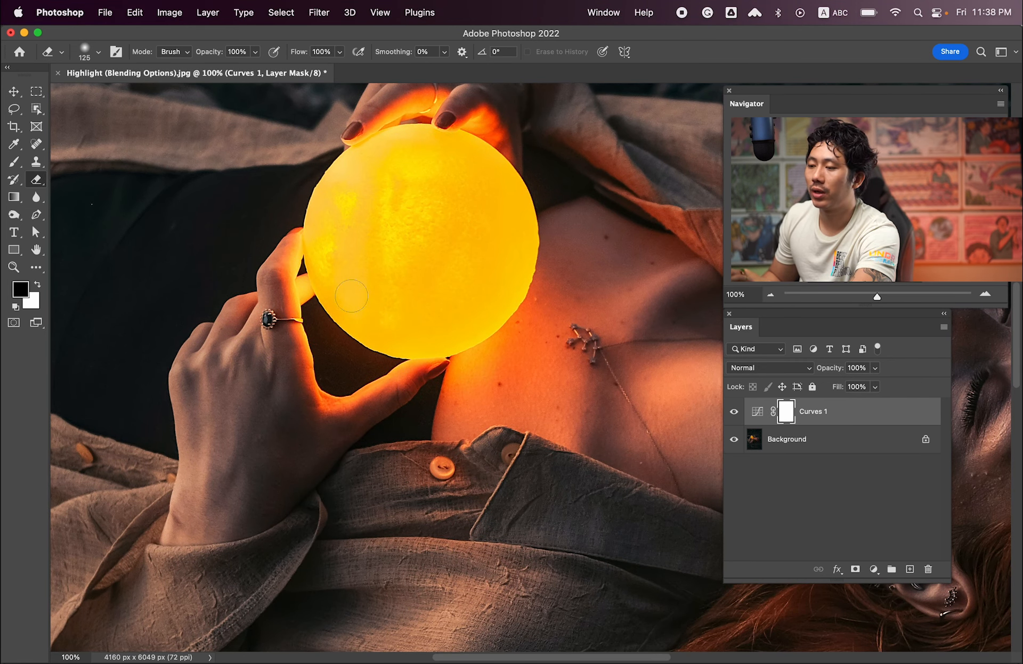
key(super+i)
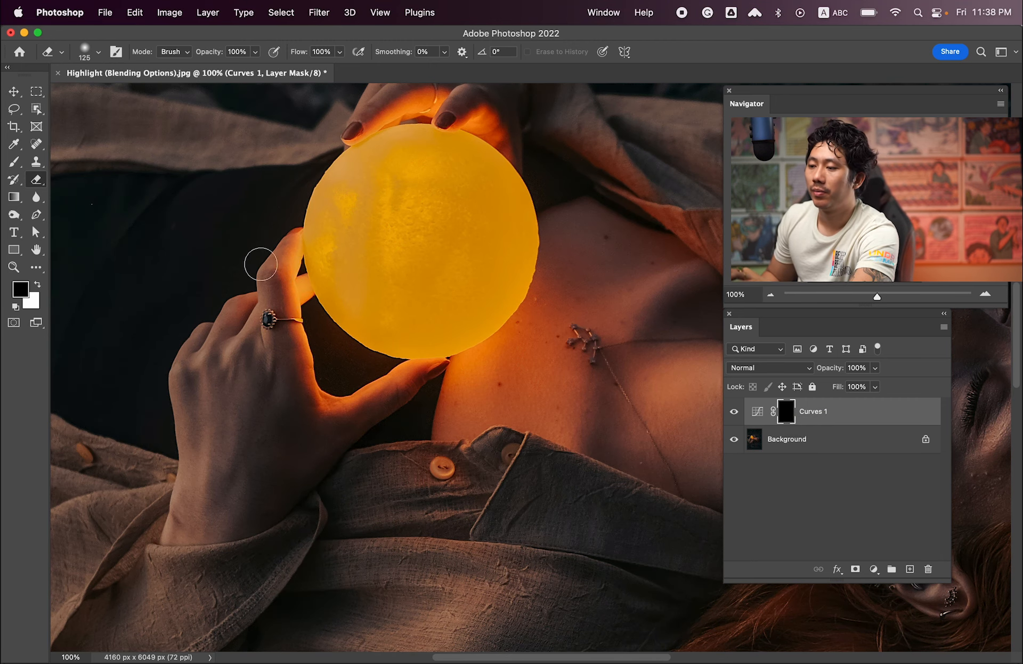
Set up a softer Brush with reduced hardness, white as the foreground color and a size of 100 px
key(b)
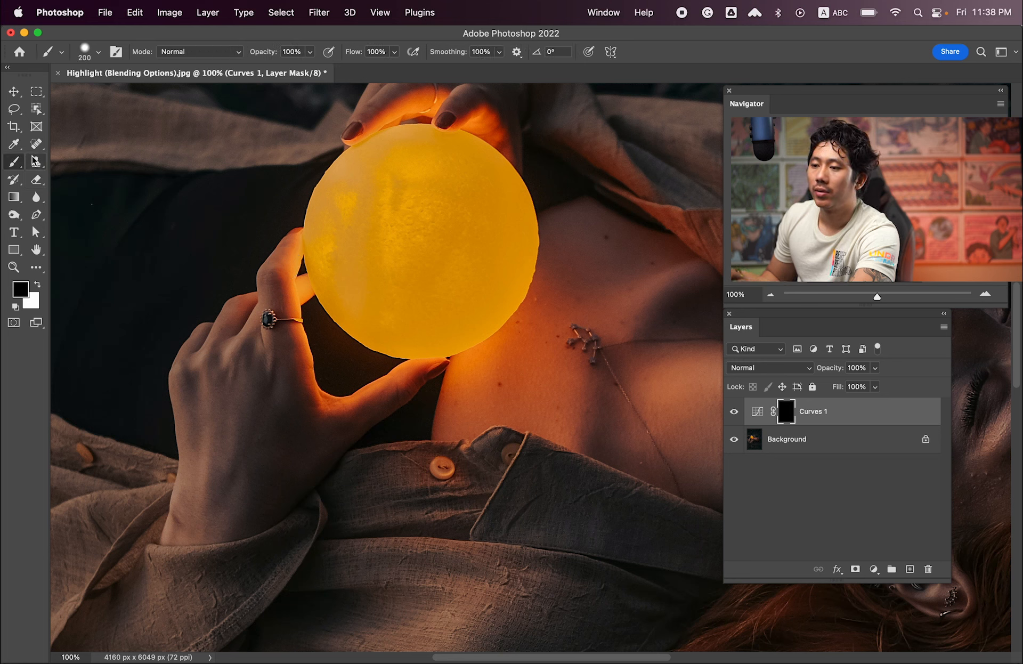
click(98, 52)
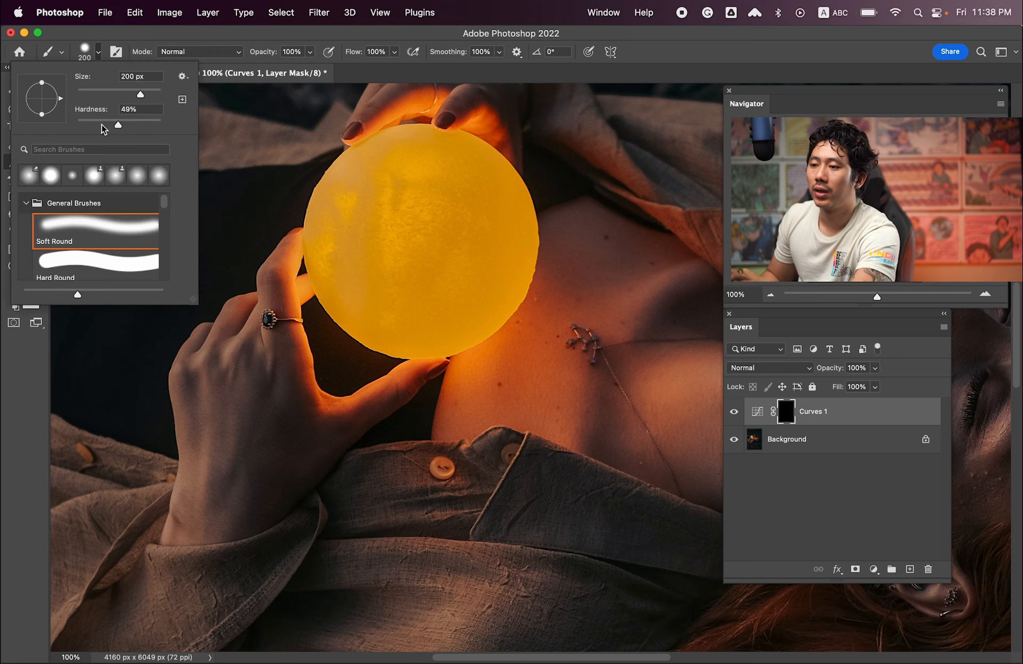
drag(103, 126, 98, 127)
click(120, 35)
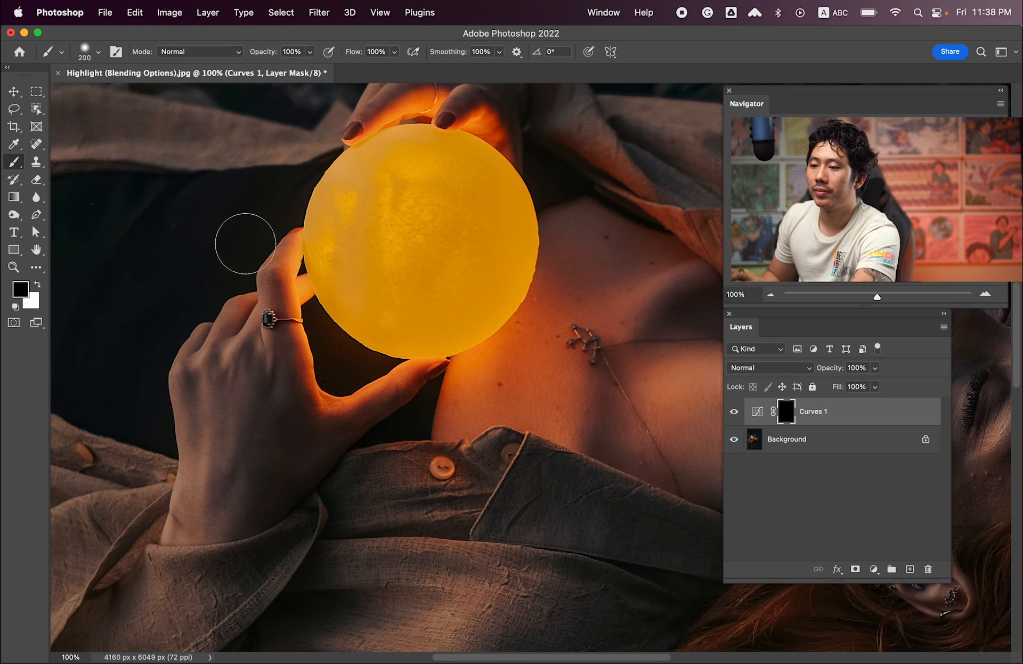
click(40, 286)
key(bracketleft)
key(bracketleft)
key(bracketleft)
key(bracketleft)
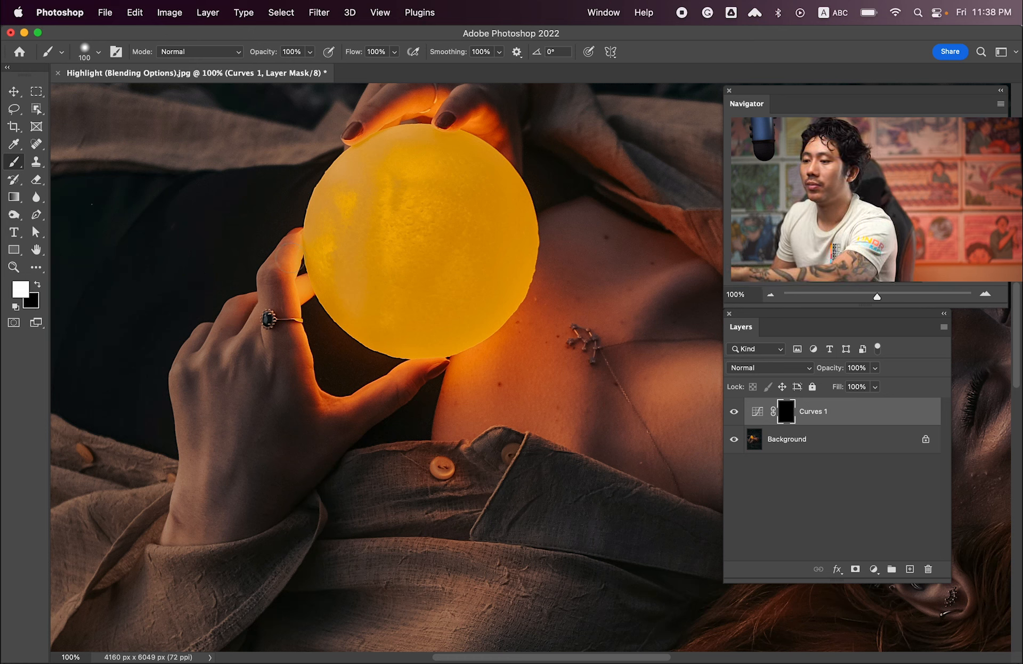
Paint white on the Curves 1 mask along the orb-facing edge of the lower hand, from index finger to thumb
key(bracketright)
key(bracketright)
mouse_move(294, 251)
mouse_down()
mouse_move(292, 315)
mouse_move(305, 378)
mouse_move(326, 407)
mouse_move(377, 400)
mouse_move(411, 366)
mouse_move(431, 372)
mouse_up()
key(bracketright)
key(bracketleft)
key(bracketleft)
key(bracketright)
key(bracketright)
key(bracketright)
key(bracketright)
key(bracketright)
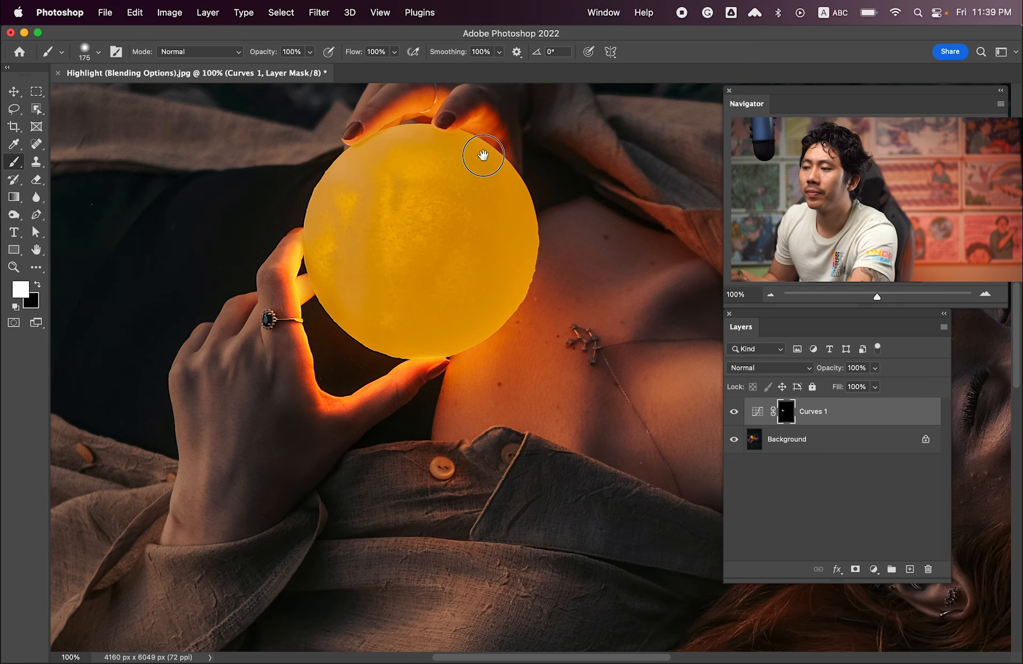
Paint white on the Curves 1 mask over the glowing undersides of the upper hand's fingers with a size 100 brush
scroll(378, 185, up, 3)
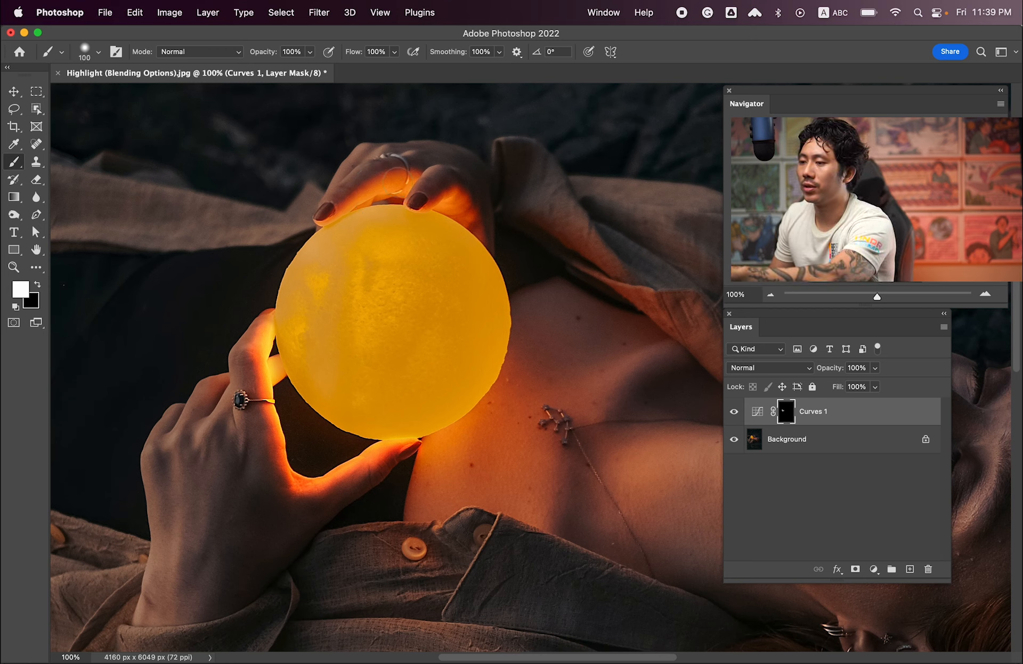
mouse_move(394, 178)
mouse_down()
mouse_move(422, 177)
mouse_move(326, 213)
mouse_up()
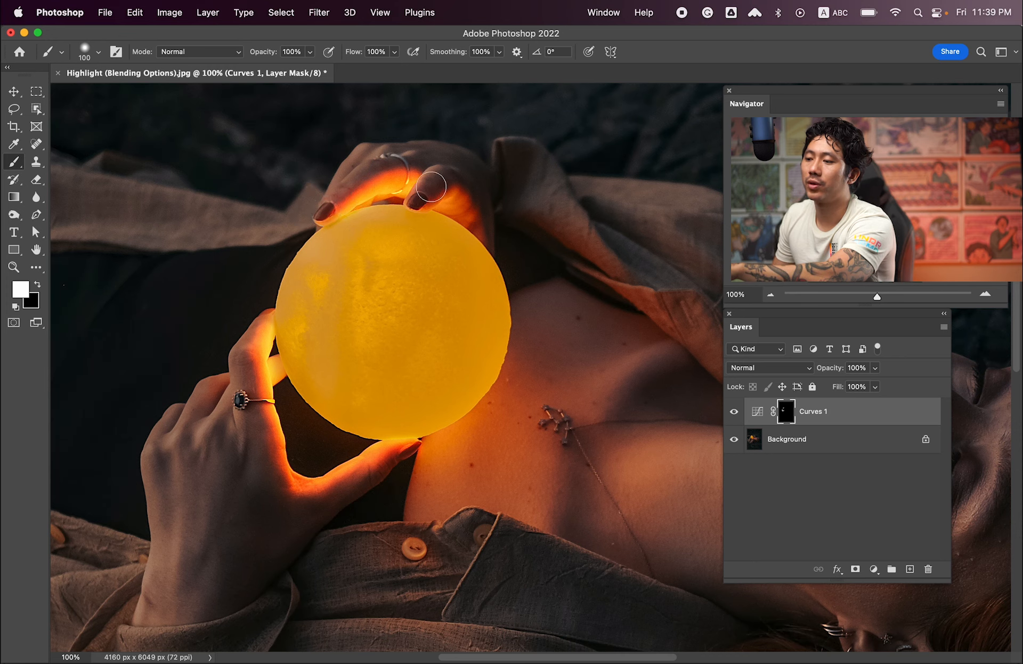
mouse_move(438, 197)
mouse_down()
mouse_move(456, 194)
mouse_move(494, 237)
mouse_up()
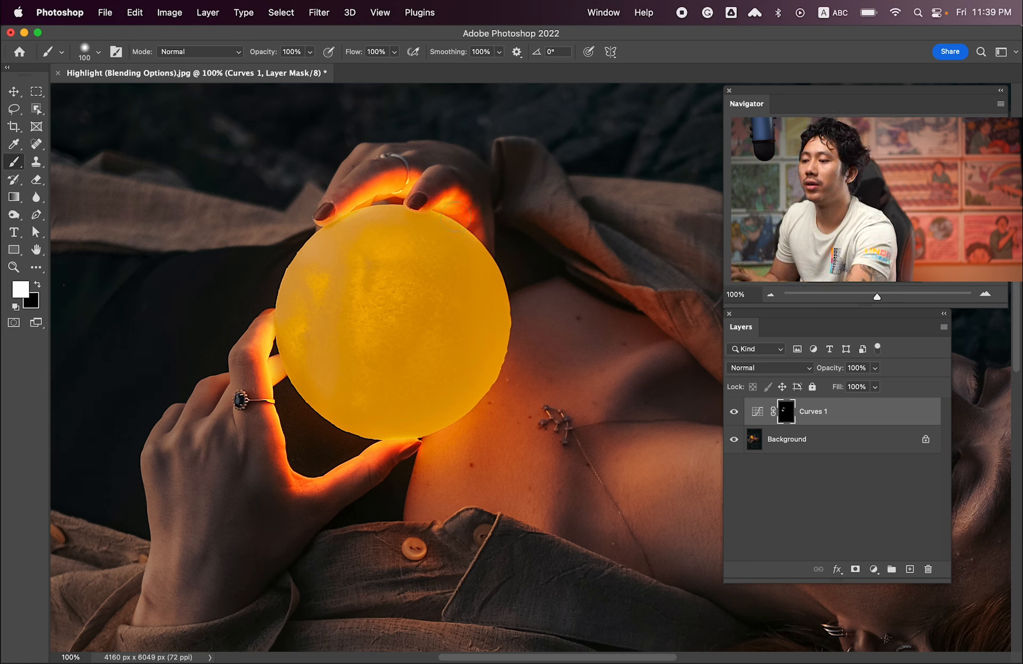
Examine the painted glow on the lower hand close up, with the Curves 1 layer hidden and shown
scroll(382, 224, down, 2)
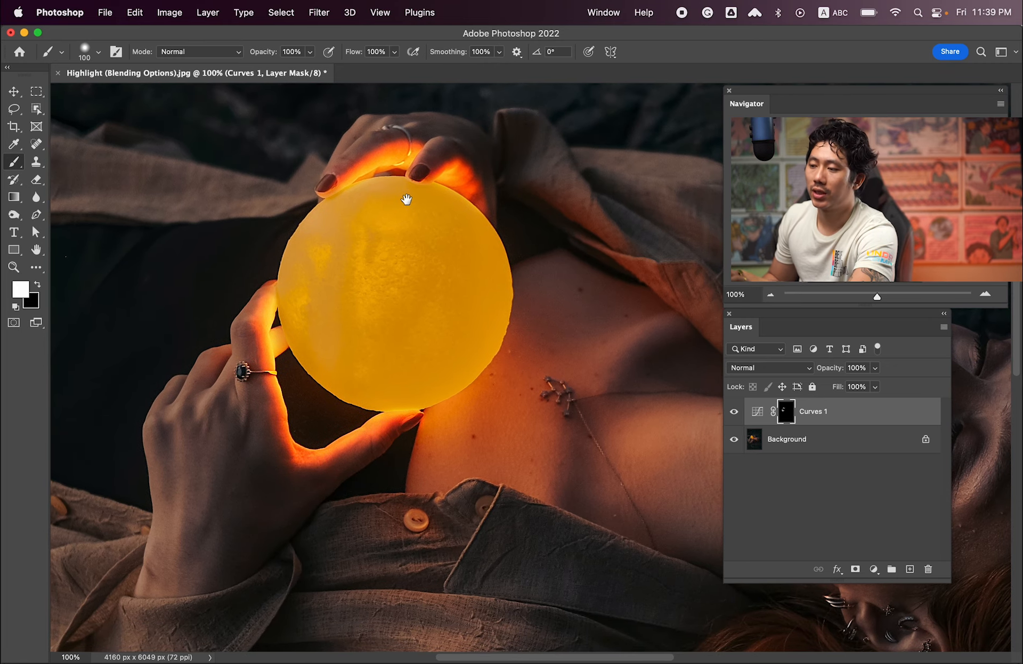
drag(341, 298, 480, 240)
key(super+plus)
drag(442, 338, 515, 359)
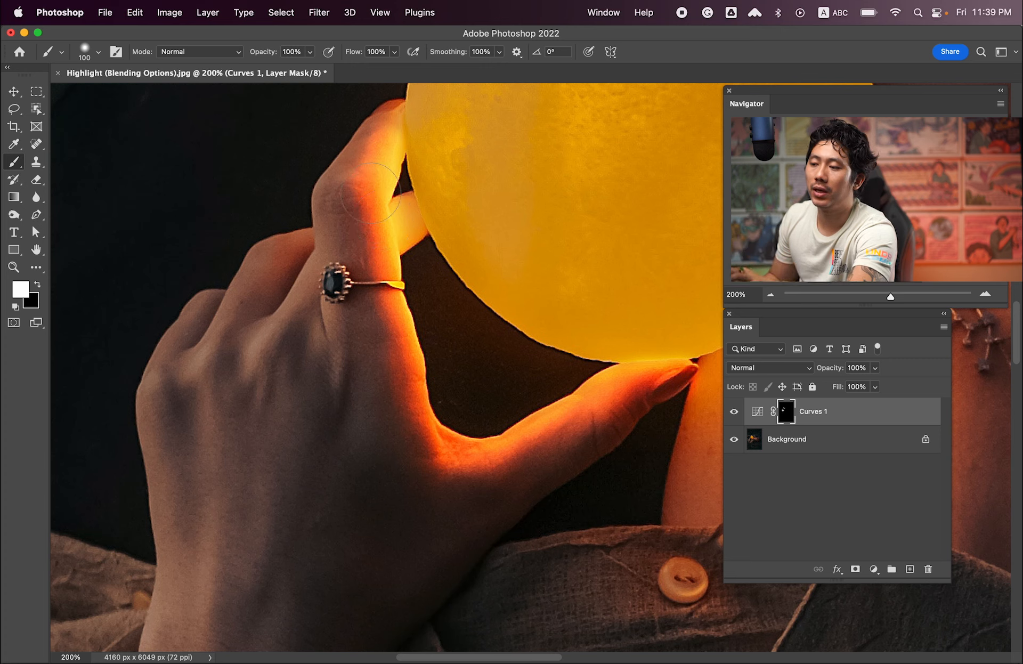
click(734, 412)
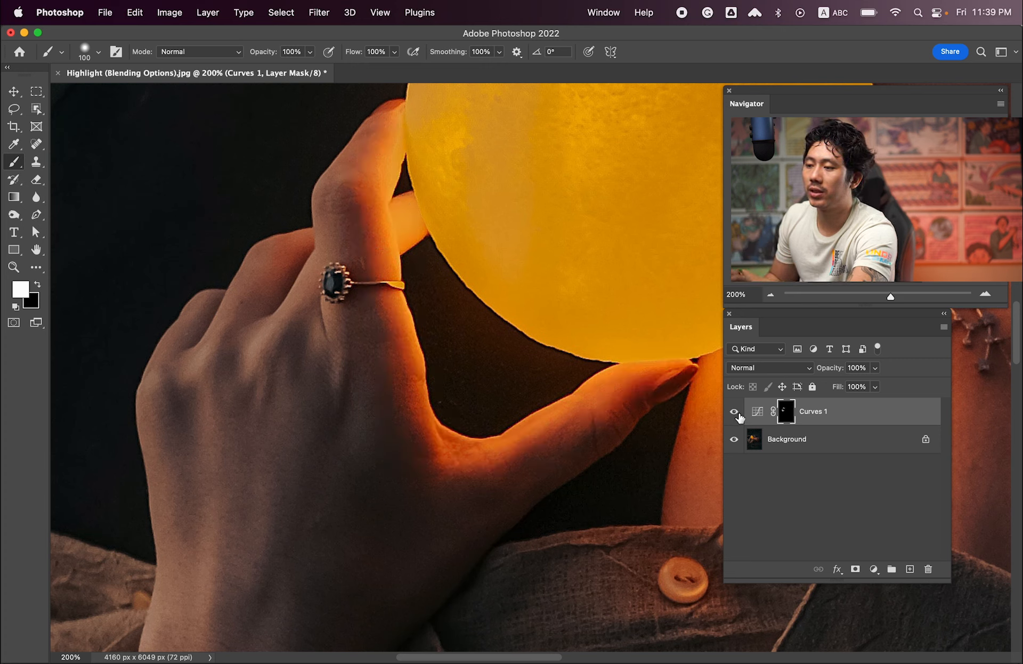
click(734, 411)
Open the blending options of the Curves 1 layer and set the Blend If underlying layer's black slider to 72
key(v)
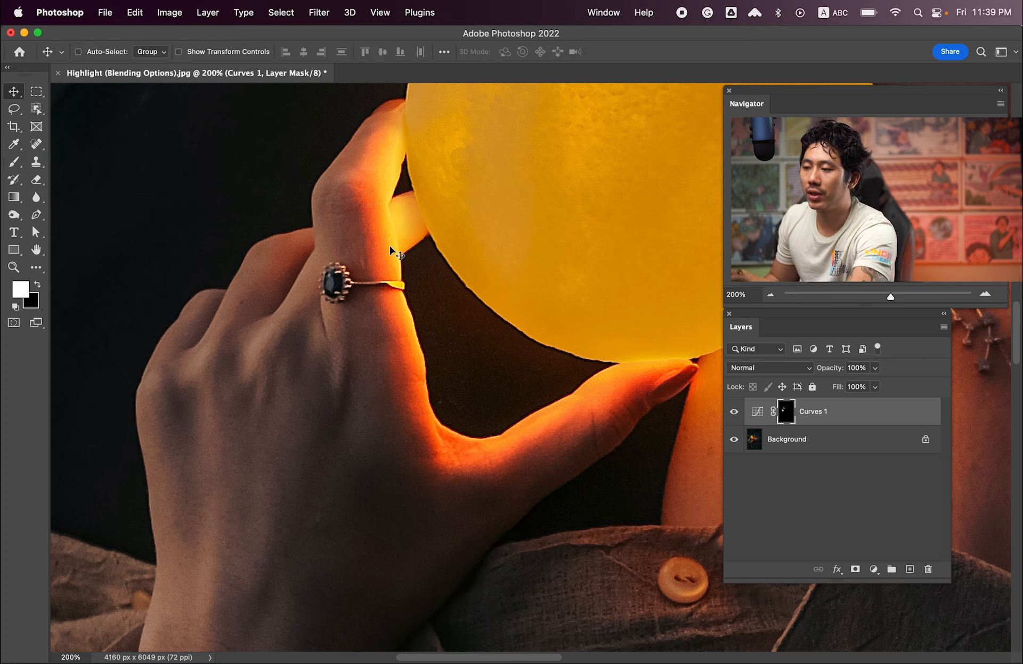
key(super+2)
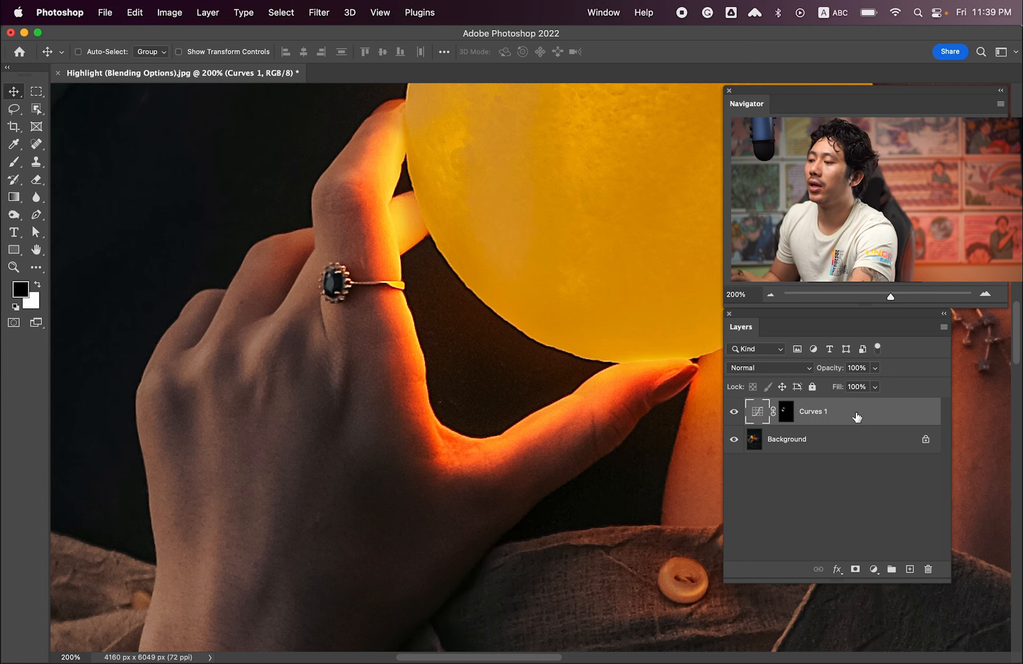
double_click(890, 416)
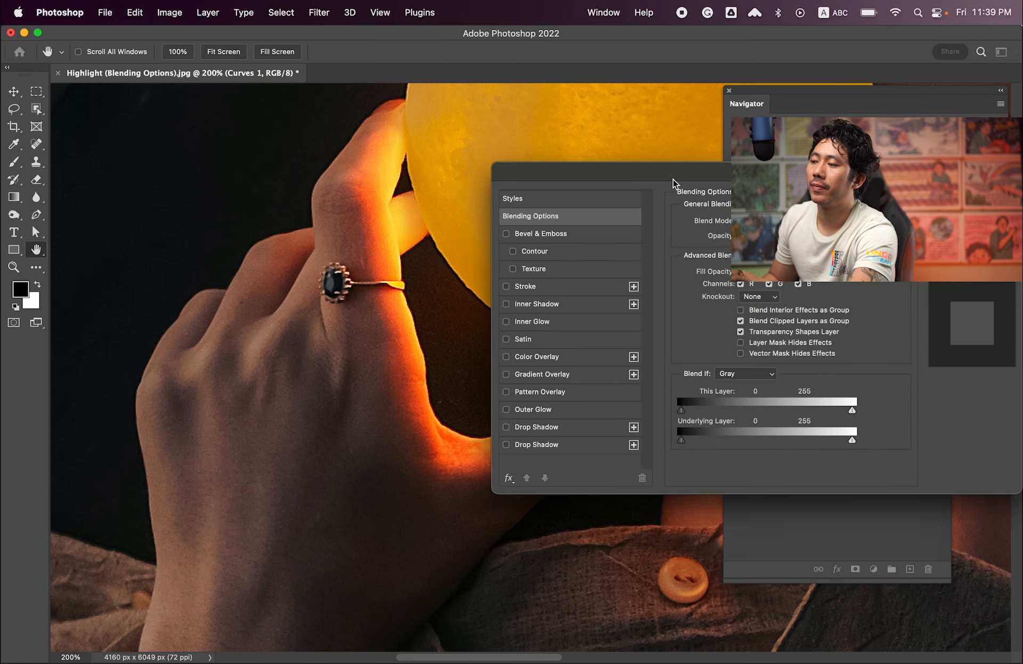
drag(673, 184, 634, 197)
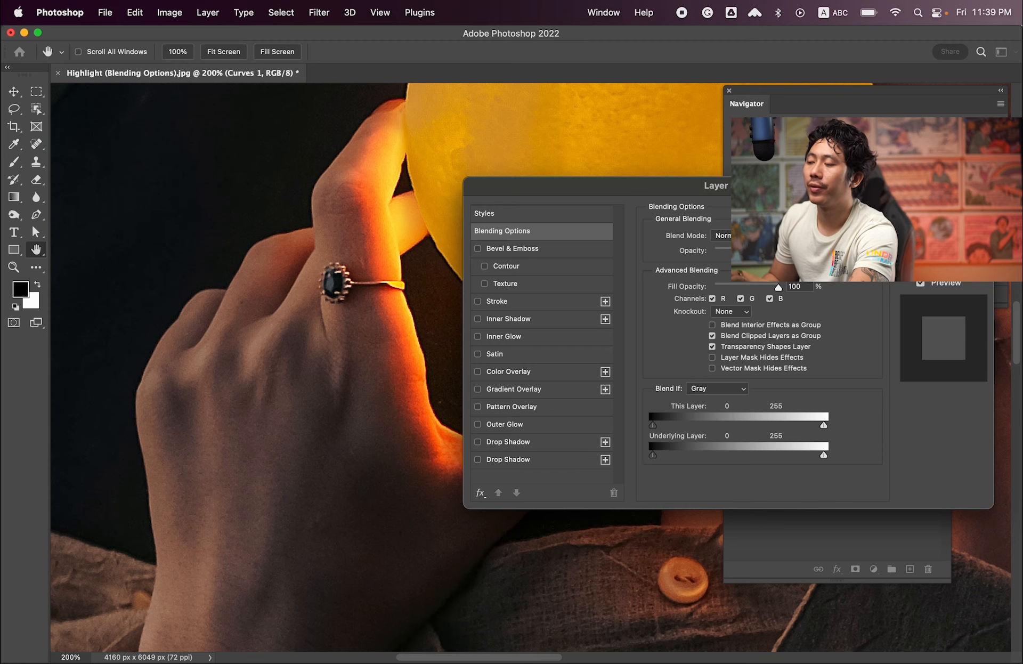
drag(670, 193, 742, 180)
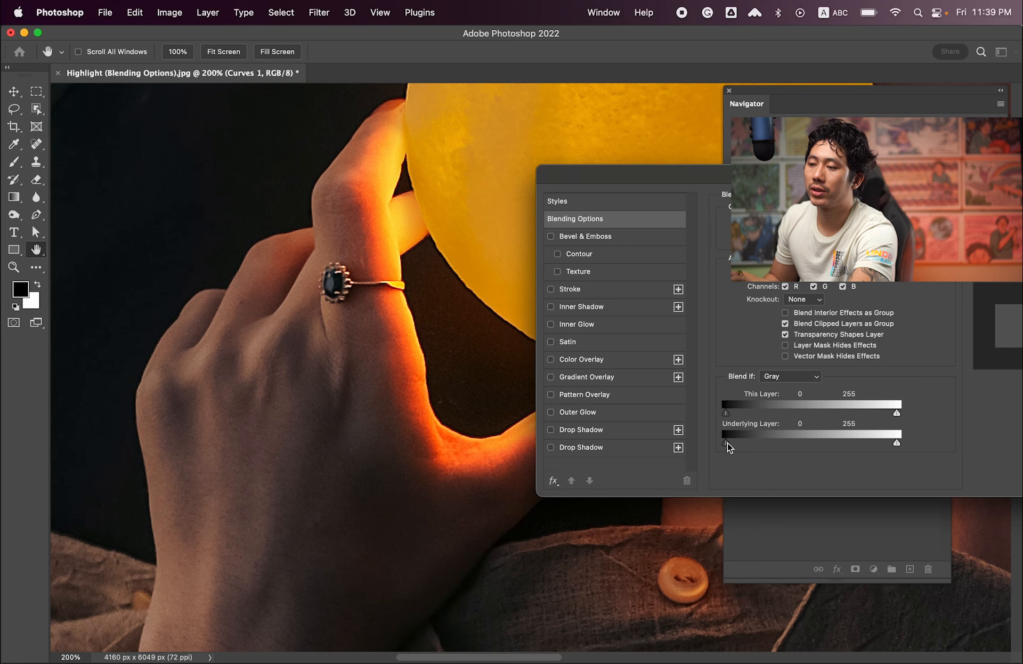
drag(727, 444, 783, 445)
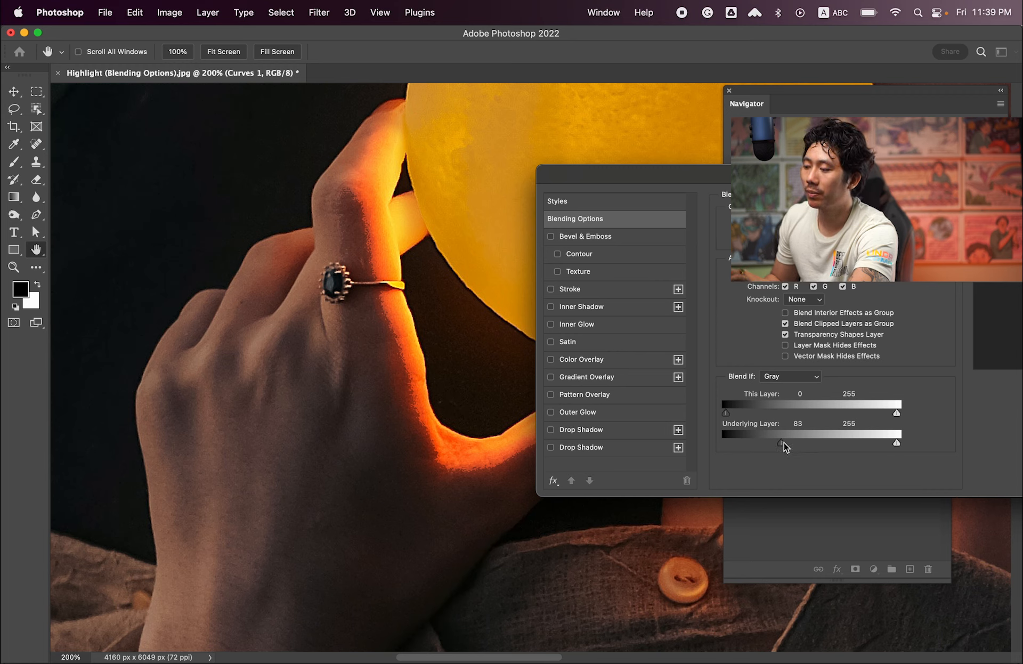
mouse_move(783, 447)
mouse_down()
mouse_move(829, 447)
mouse_move(737, 449)
mouse_move(774, 453)
mouse_up()
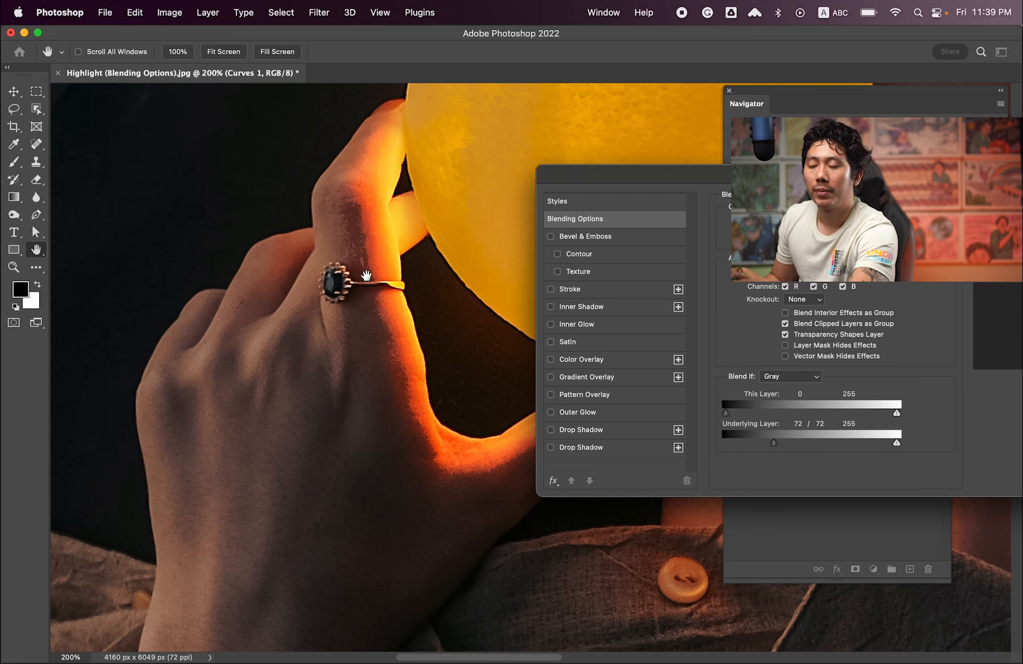
Split the underlying layer's black slider to 72 / 148 for a smooth transition and apply the blending options
scroll(377, 272, up, 3)
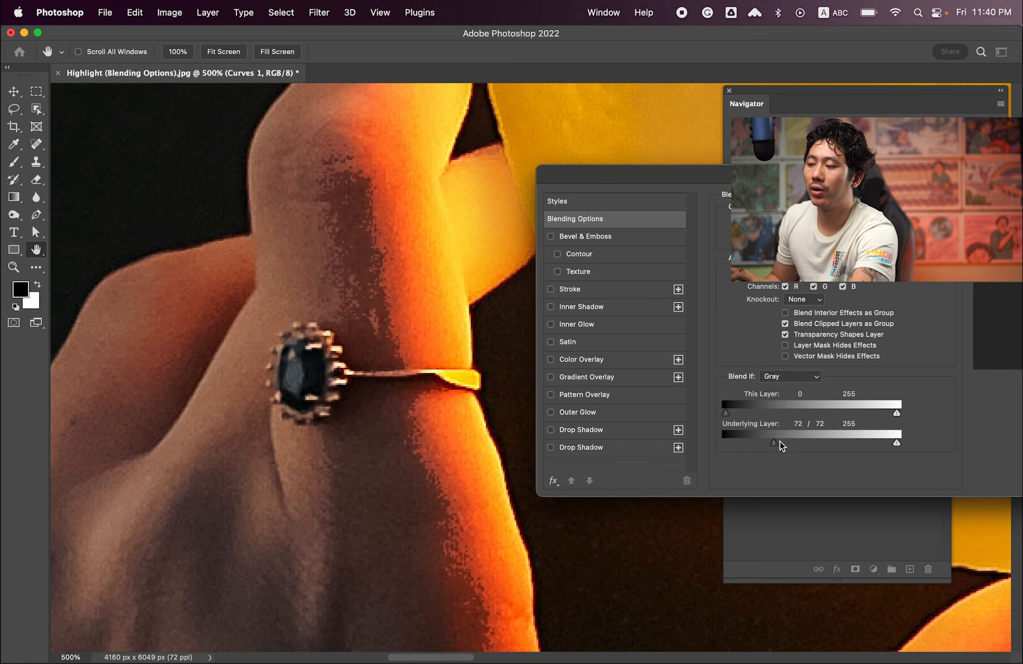
drag(777, 448, 827, 443)
scroll(363, 356, down, 6)
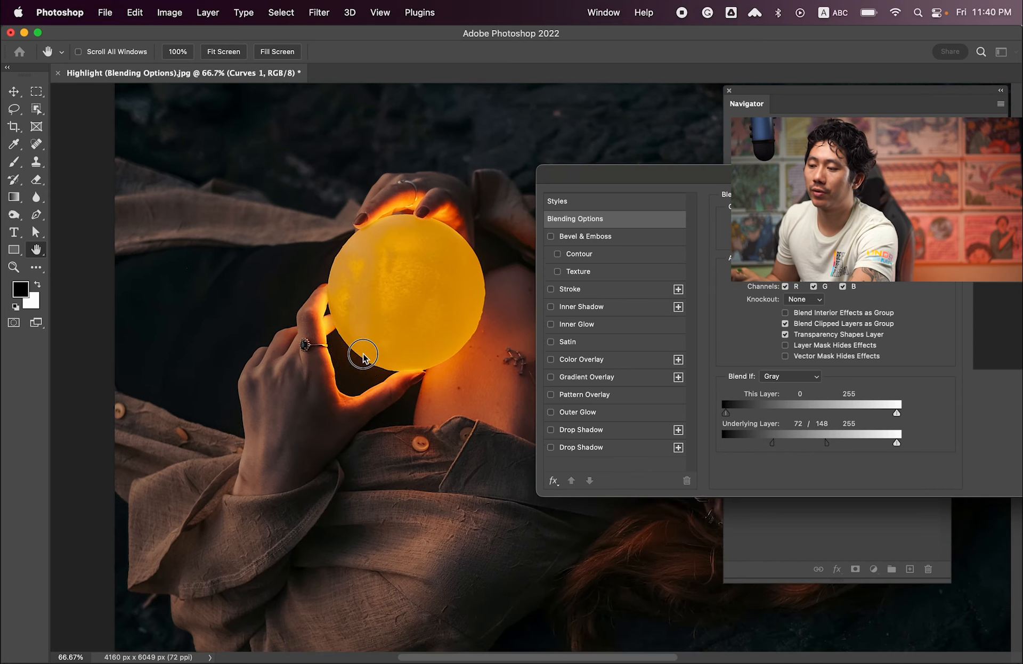
drag(363, 353, 352, 335)
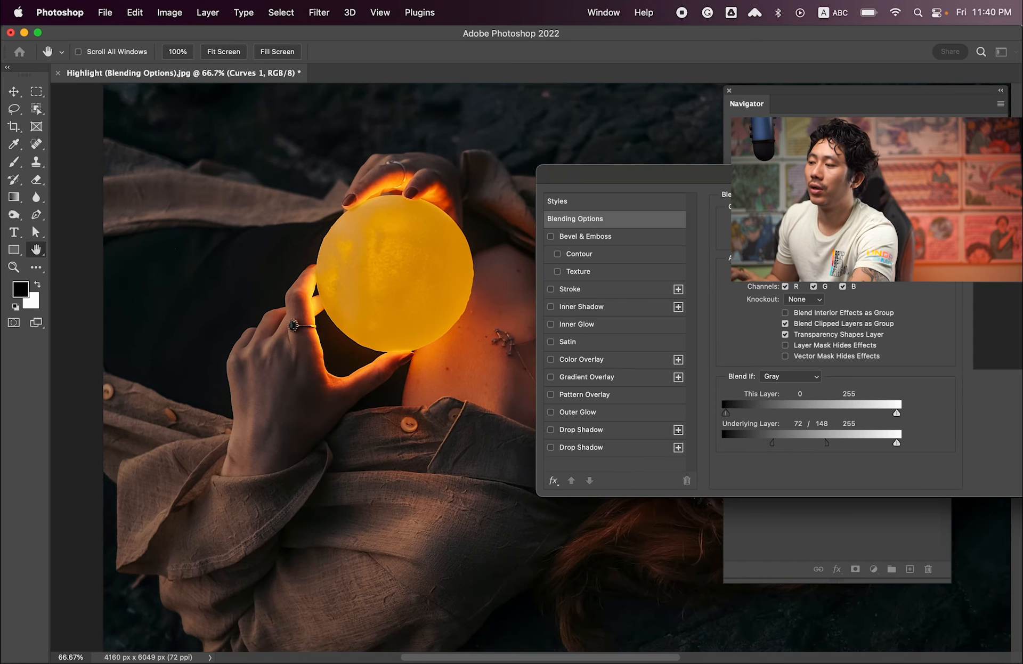
drag(865, 179, 701, 183)
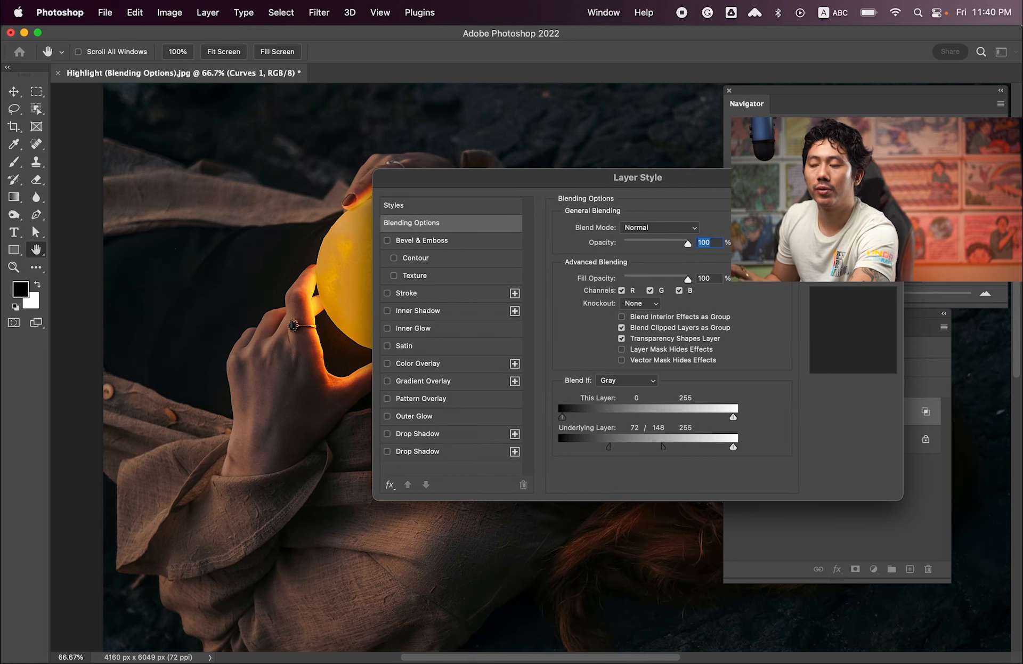
key(Return)
Compare the glow on both hands with the Curves 1 layer hidden and shown, including close-up views
click(733, 411)
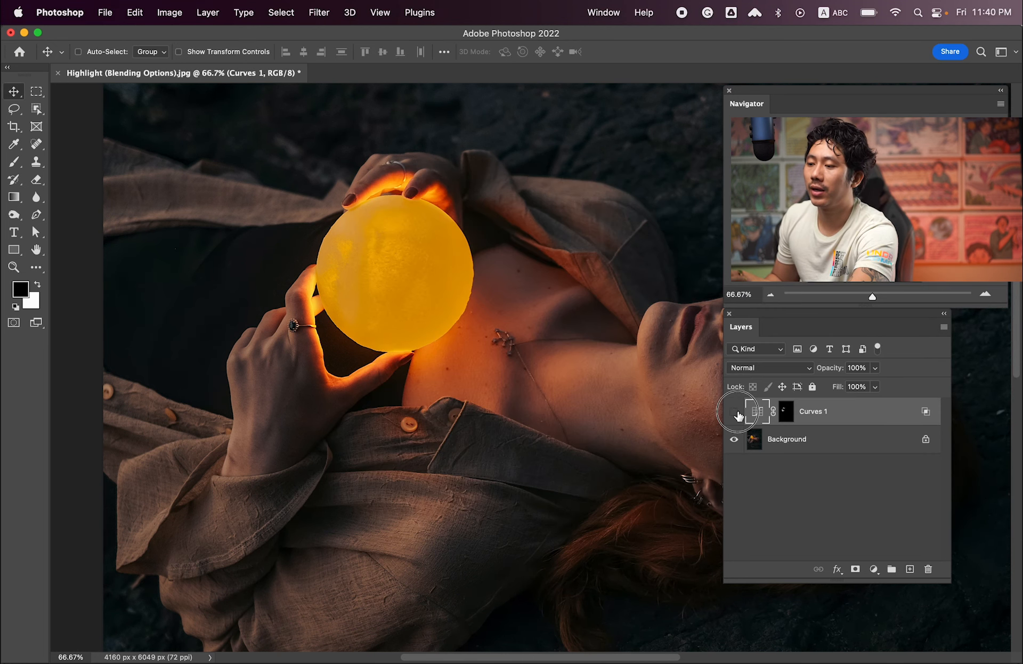
click(734, 411)
click(733, 411)
click(734, 411)
super+click(368, 414)
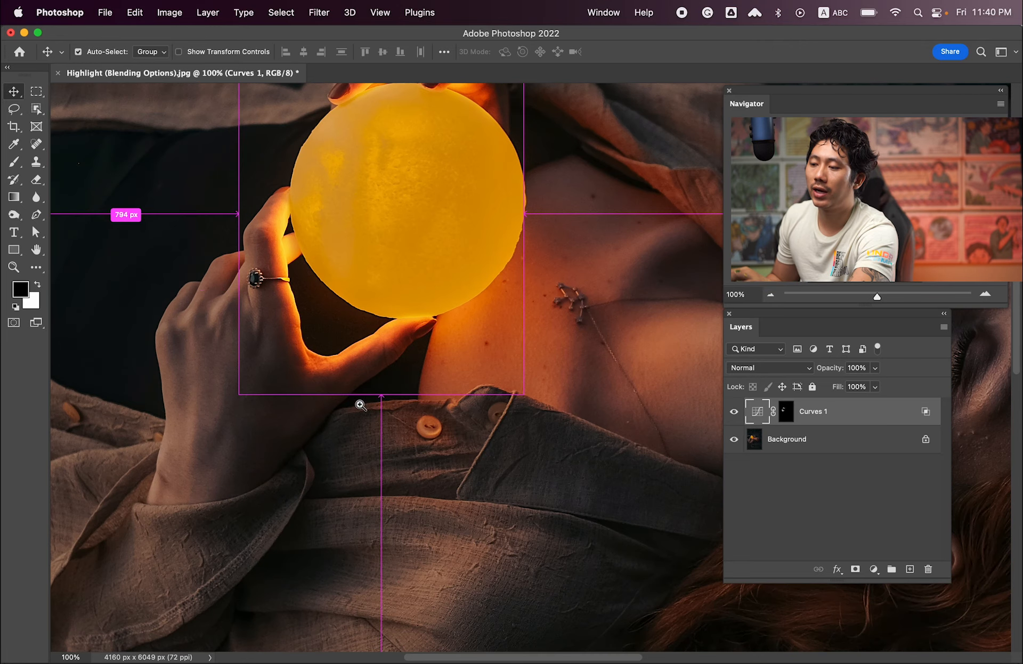
super+click(306, 362)
drag(307, 362, 343, 424)
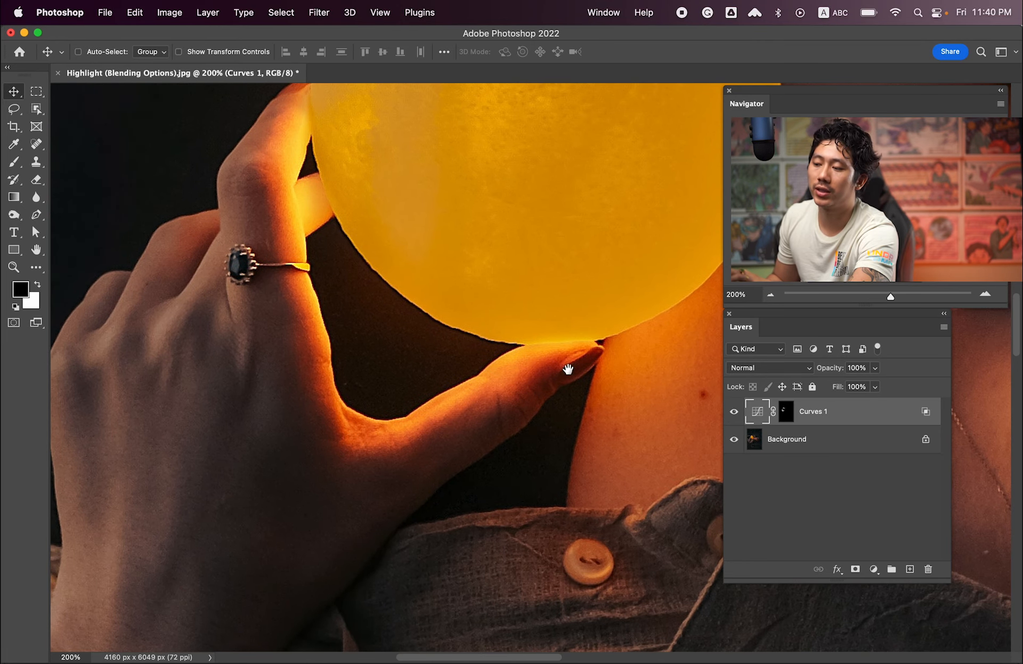
drag(568, 369, 382, 507)
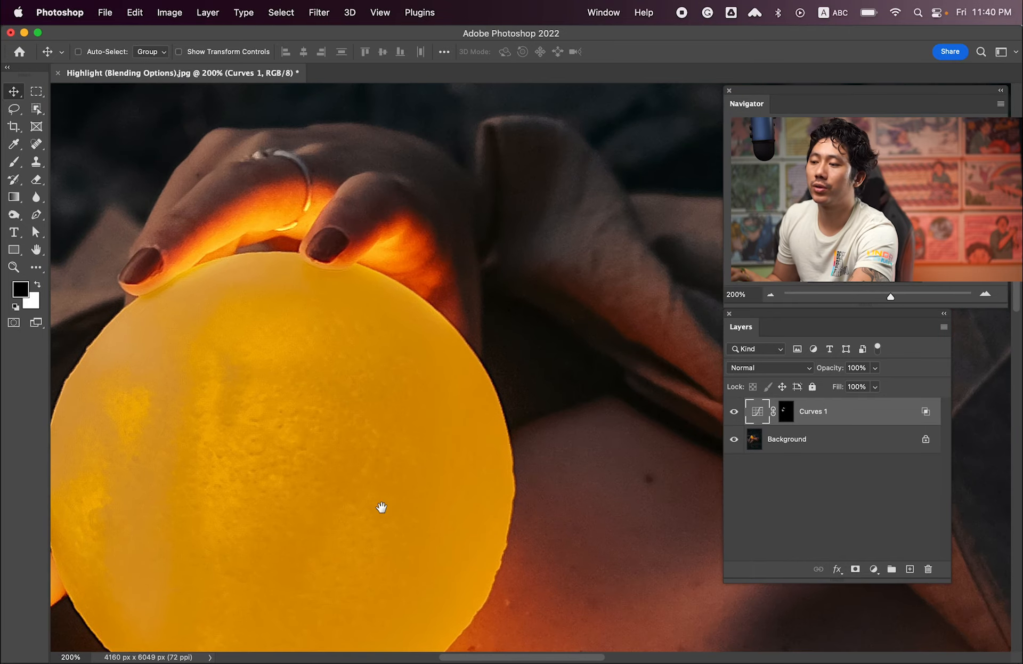
click(734, 410)
click(734, 411)
alt+click(342, 299)
alt+click(358, 273)
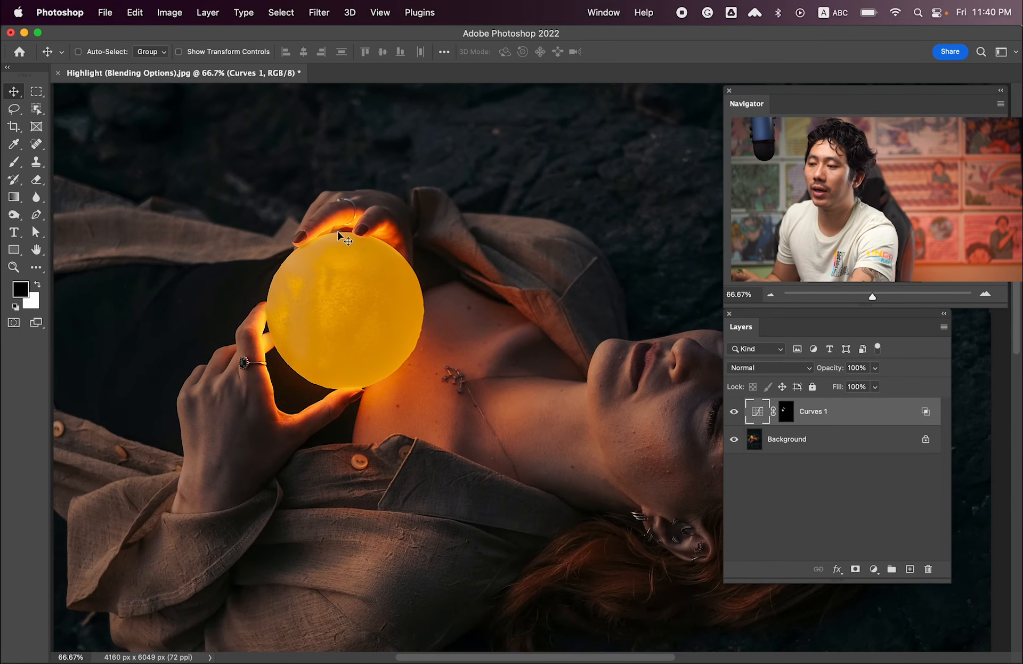
Paint highlights along the woman's nose in white on the Curves 1 layer mask with the 100 px soft Brush
drag(534, 371, 354, 326)
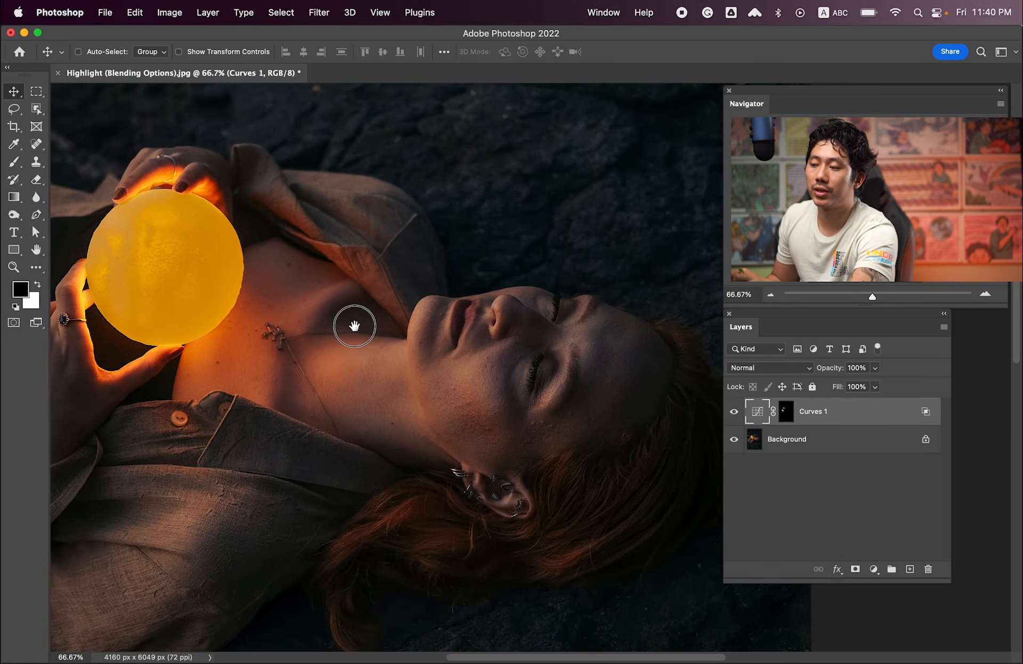
super+click(519, 385)
super+click(522, 384)
drag(528, 375, 412, 375)
key(b)
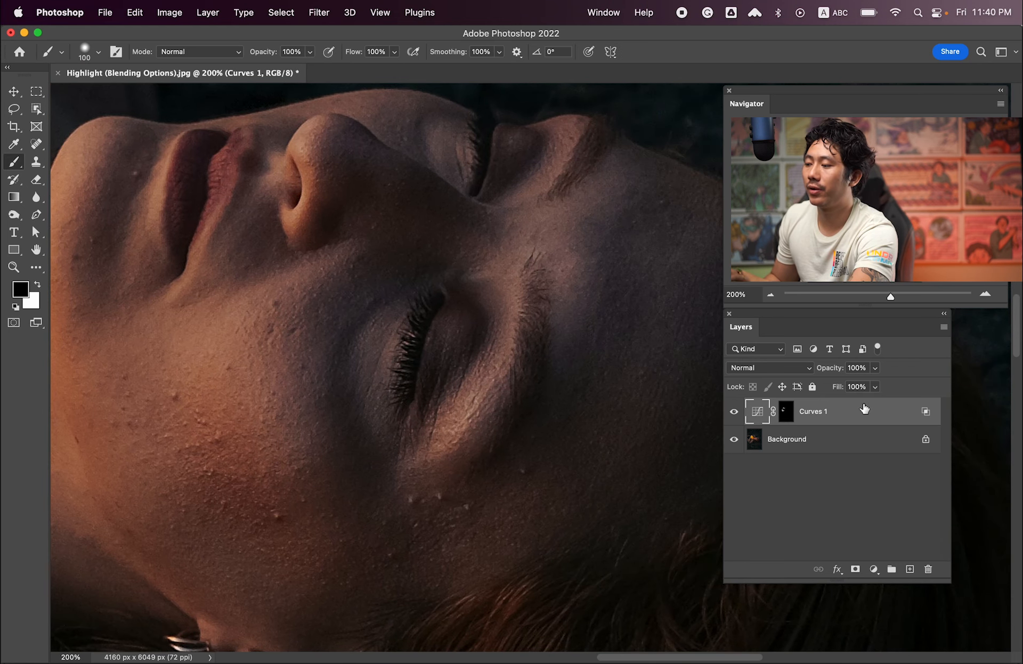
click(786, 411)
mouse_move(309, 213)
mouse_down()
mouse_move(293, 221)
mouse_move(299, 151)
mouse_move(326, 146)
mouse_move(325, 195)
mouse_move(339, 188)
mouse_up()
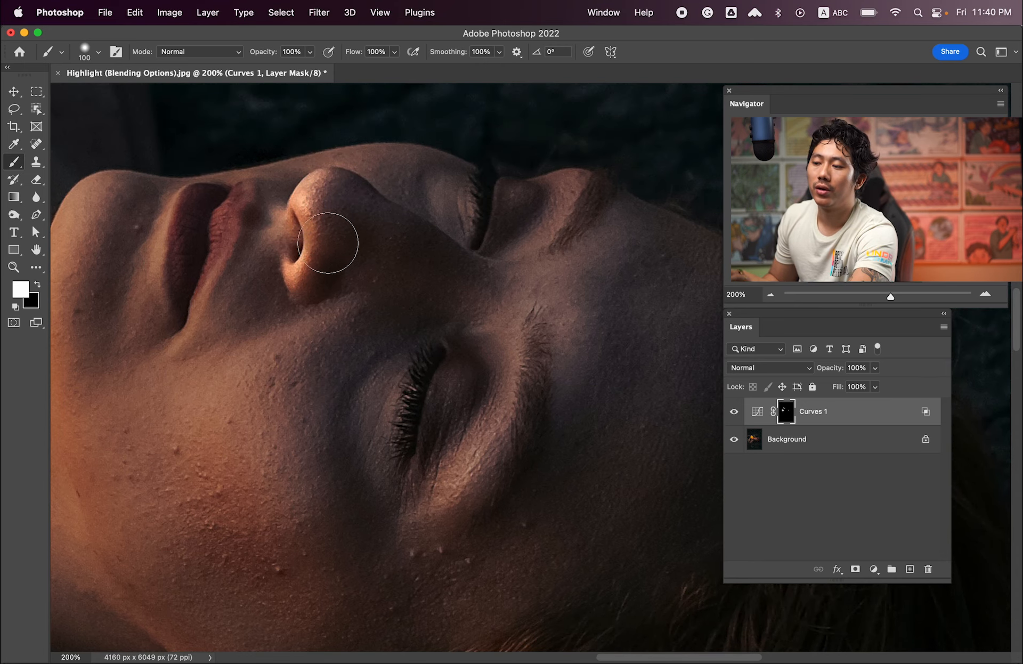
Paint highlights on the Curves 1 mask along the brow bone and upper eyelid of the closed eye nearest the ear
drag(332, 347, 377, 277)
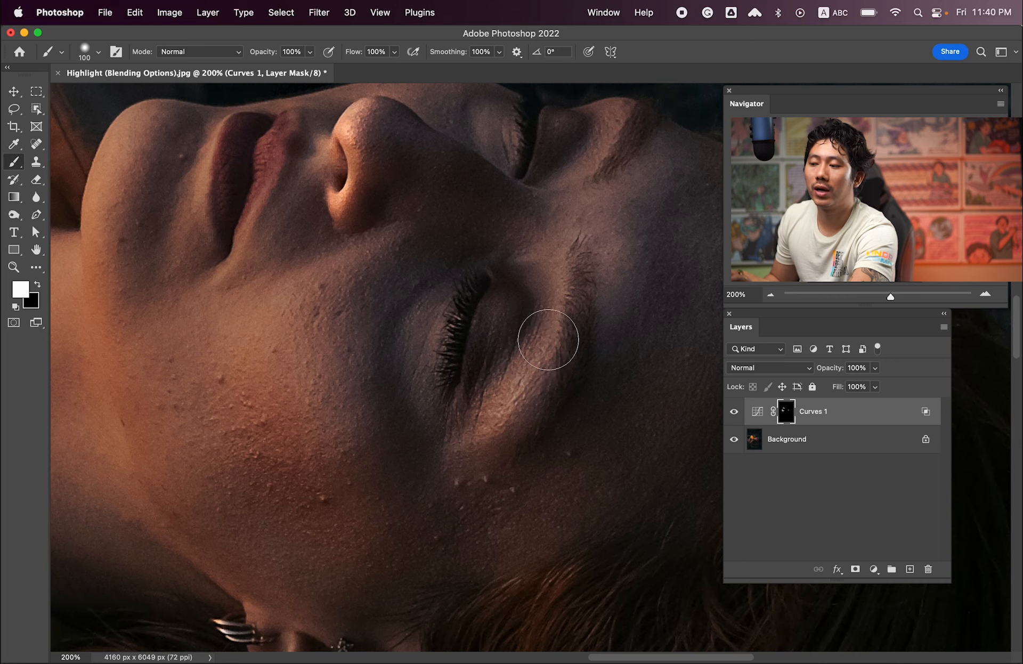
mouse_move(556, 286)
mouse_down()
mouse_move(546, 337)
mouse_move(508, 411)
mouse_move(476, 428)
mouse_up()
key(super+z)
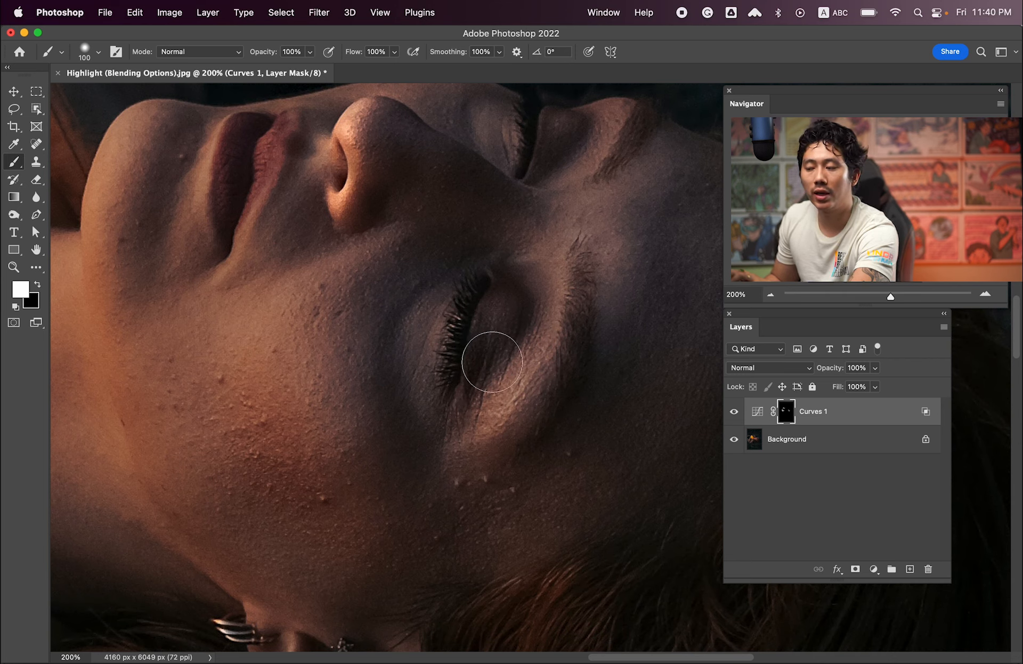
mouse_move(546, 285)
mouse_down()
mouse_move(507, 399)
mouse_move(484, 424)
mouse_up()
drag(543, 263, 489, 334)
alt+click(444, 381)
alt+click(443, 381)
alt+click(439, 382)
Paint a highlight in white on the Curves 1 mask along the raised collarbone between the necklace pendant and the collar
click(438, 332)
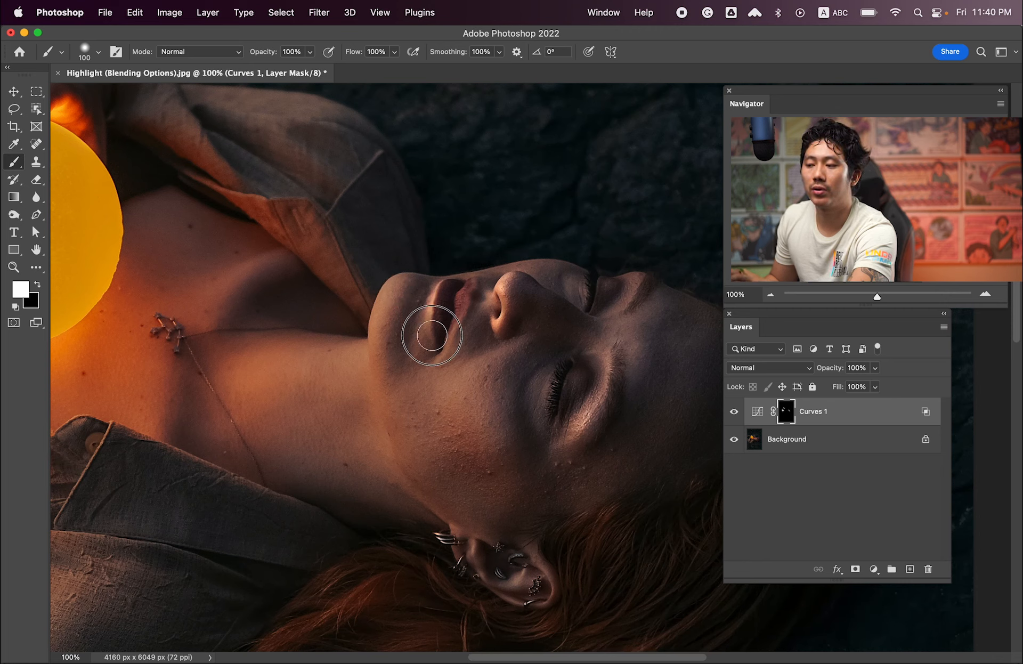
click(442, 321)
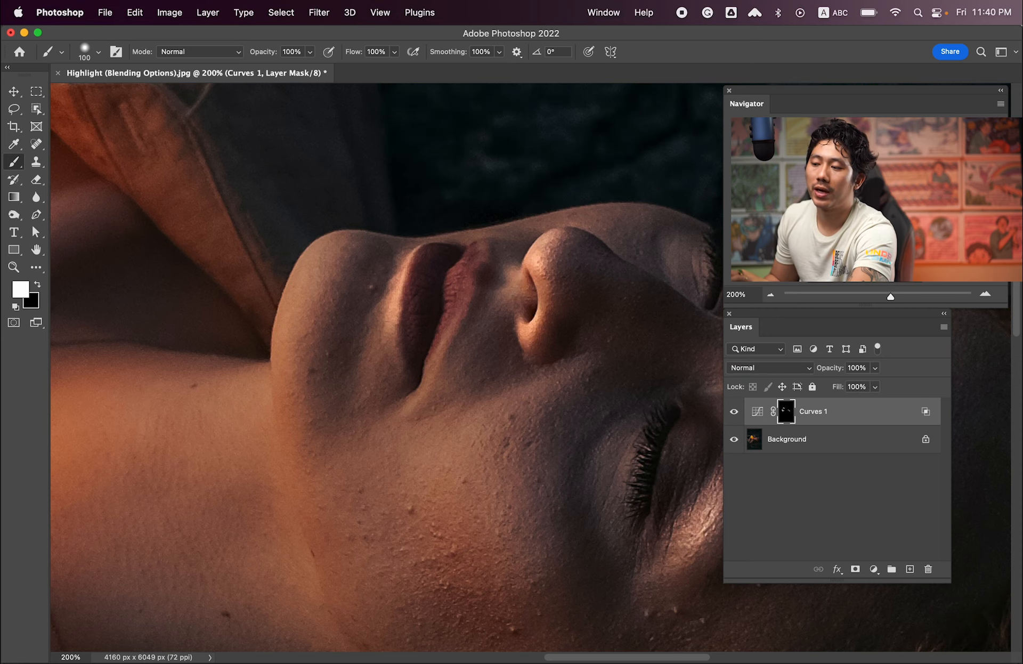
alt+click(407, 354)
alt+click(407, 354)
alt+click(408, 354)
drag(286, 359, 376, 343)
super+click(403, 306)
super+click(403, 306)
super+click(403, 305)
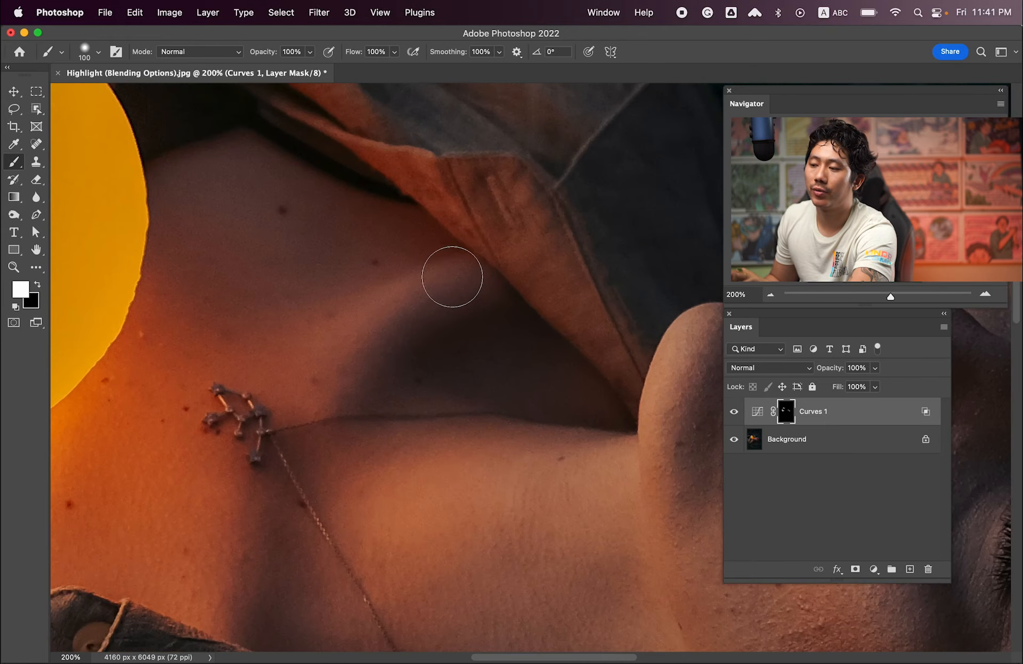
mouse_move(422, 281)
mouse_down()
mouse_move(365, 323)
mouse_move(329, 395)
mouse_up()
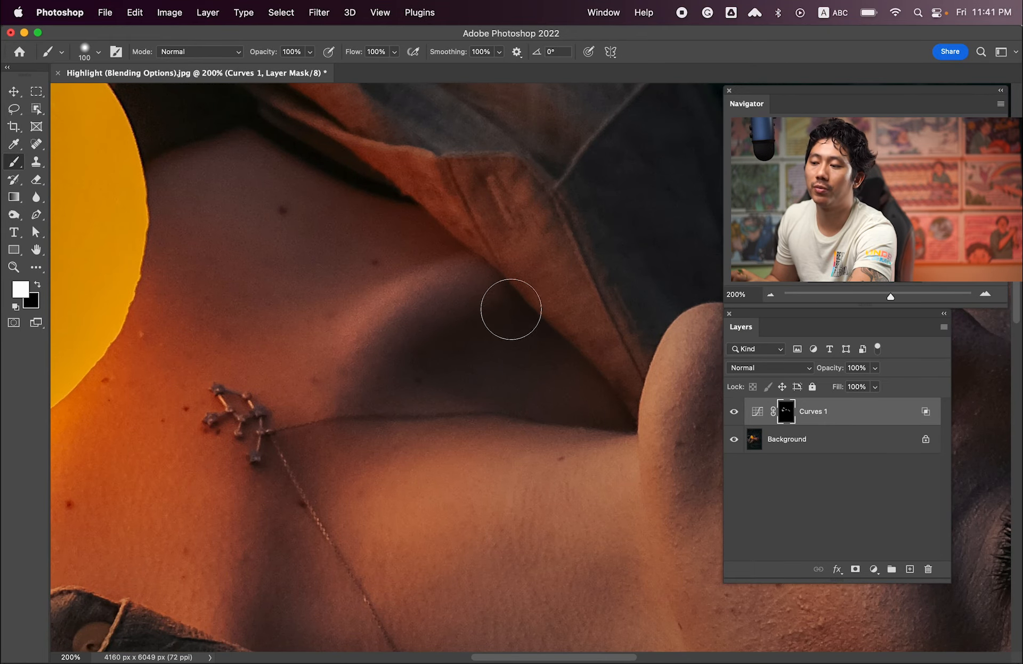
alt+click(395, 341)
alt+click(536, 340)
alt+click(491, 393)
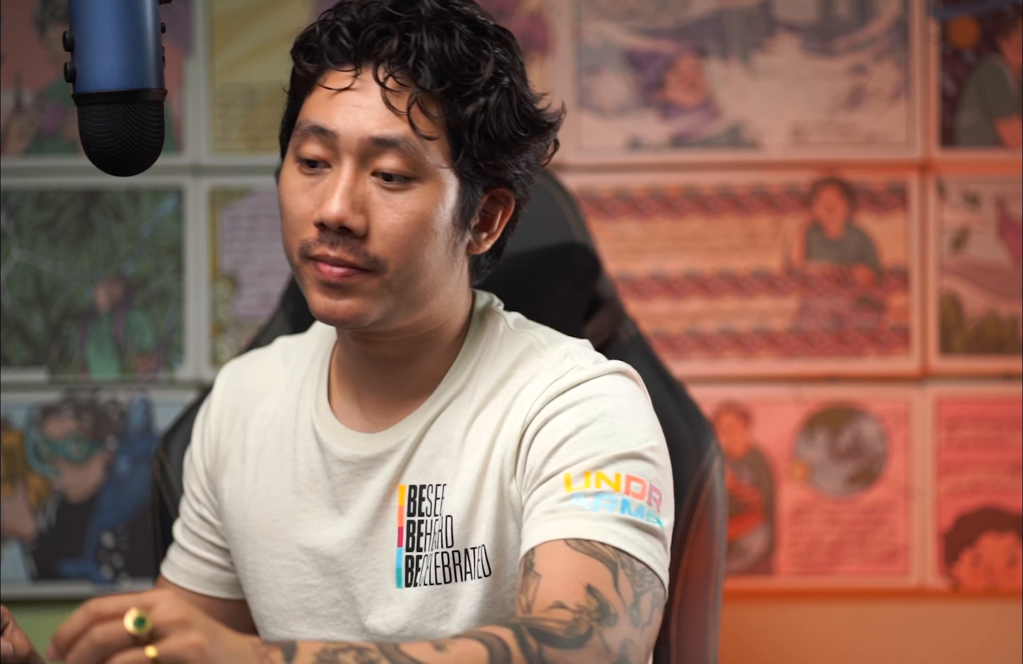